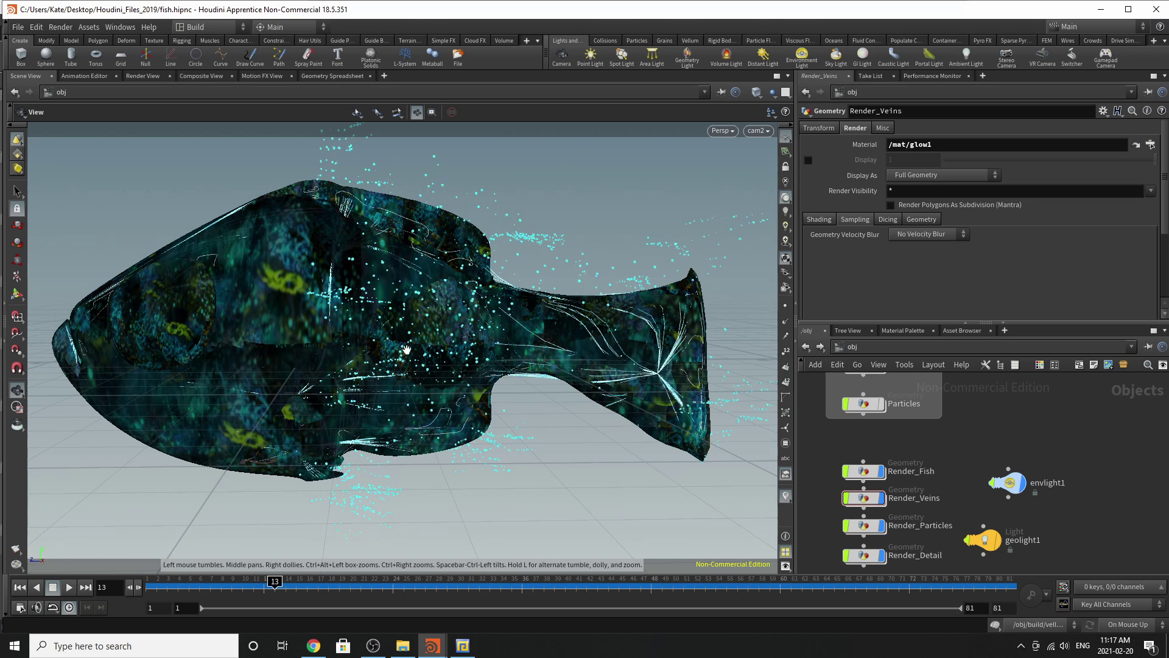
Orbit and zoom the viewport to inspect the fish from above and from the side
{"action": "left_click_drag", "start_coordinate": [602, 430], "coordinate": [500, 378]}
{"action": "scroll", "coordinate": [500, 378], "scroll_direction": "up", "scroll_amount": 5}
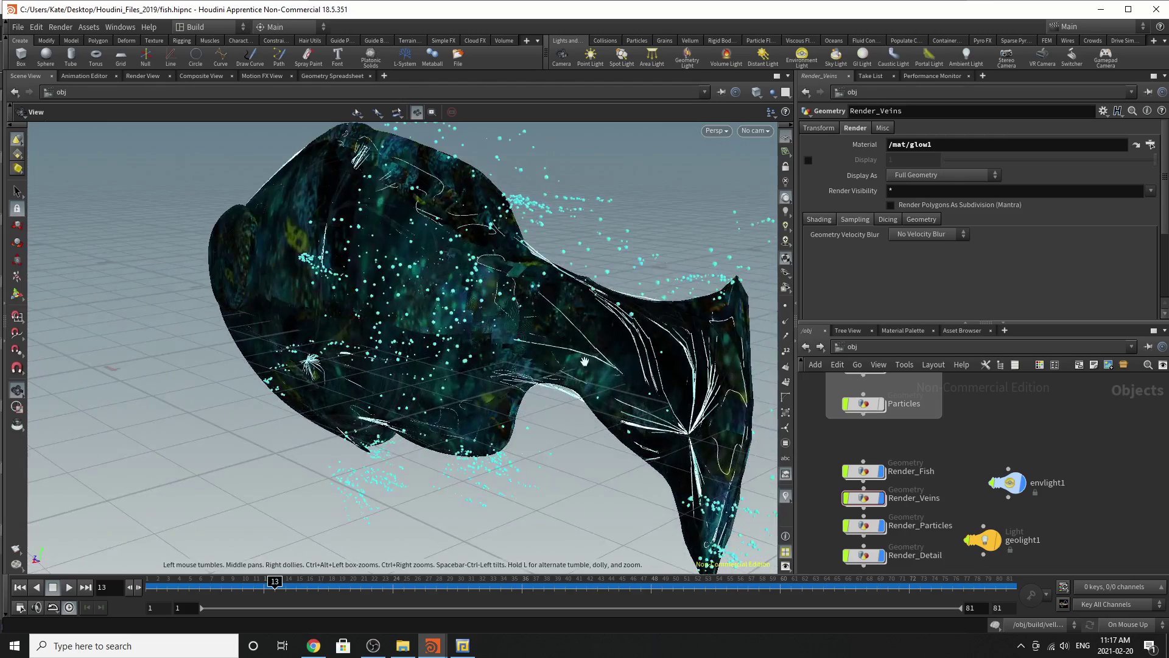
{"action": "scroll", "coordinate": [663, 355], "scroll_direction": "down", "scroll_amount": 3}
{"action": "left_click_drag", "start_coordinate": [663, 355], "coordinate": [585, 386]}
{"action": "scroll", "coordinate": [502, 404], "scroll_direction": "up", "scroll_amount": 5}
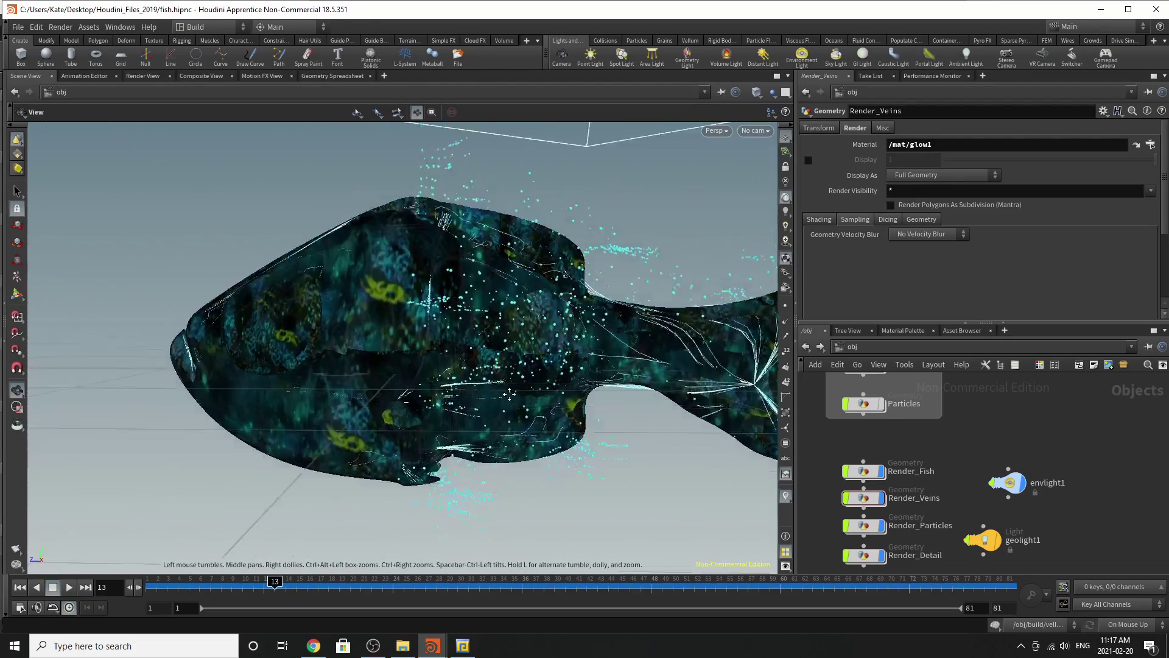
{"action": "scroll", "coordinate": [503, 404], "scroll_direction": "down", "scroll_amount": 2}
{"action": "mouse_move", "coordinate": [469, 419]}
{"action": "left_mouse_down"}
{"action": "mouse_move", "coordinate": [444, 429]}
{"action": "mouse_move", "coordinate": [481, 410]}
{"action": "mouse_move", "coordinate": [460, 423]}
{"action": "left_mouse_up"}
{"action": "scroll", "coordinate": [459, 423], "scroll_direction": "up", "scroll_amount": 3}
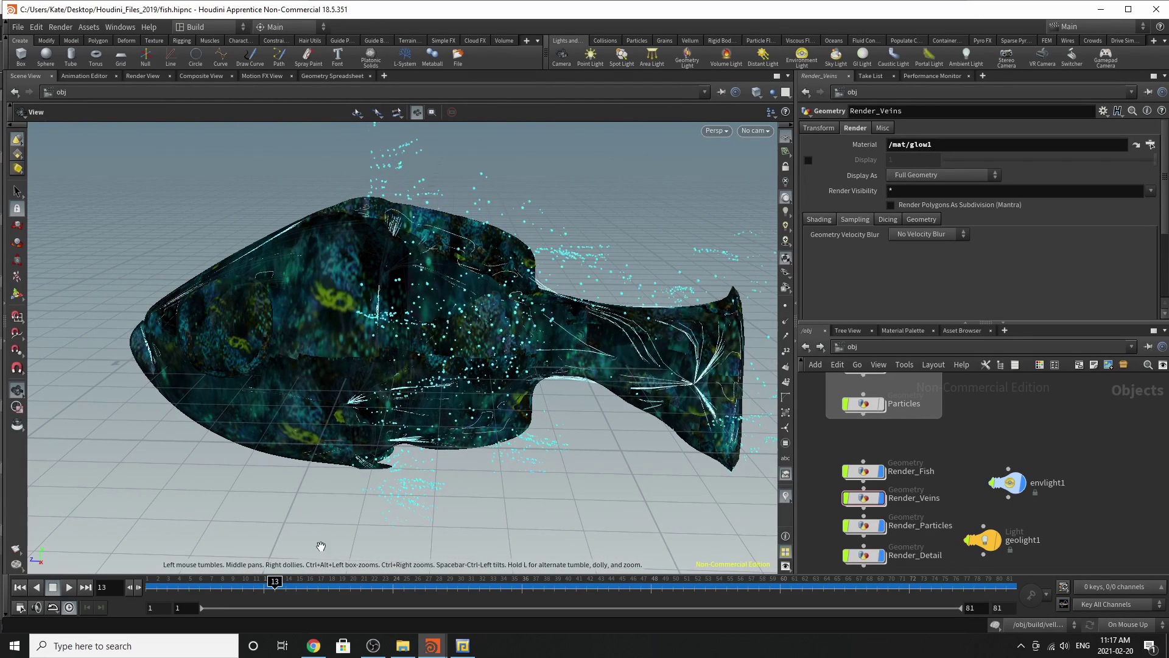
{"action": "left_click_drag", "start_coordinate": [262, 426], "coordinate": [380, 451]}
{"action": "left_click_drag", "start_coordinate": [503, 416], "coordinate": [439, 481]}
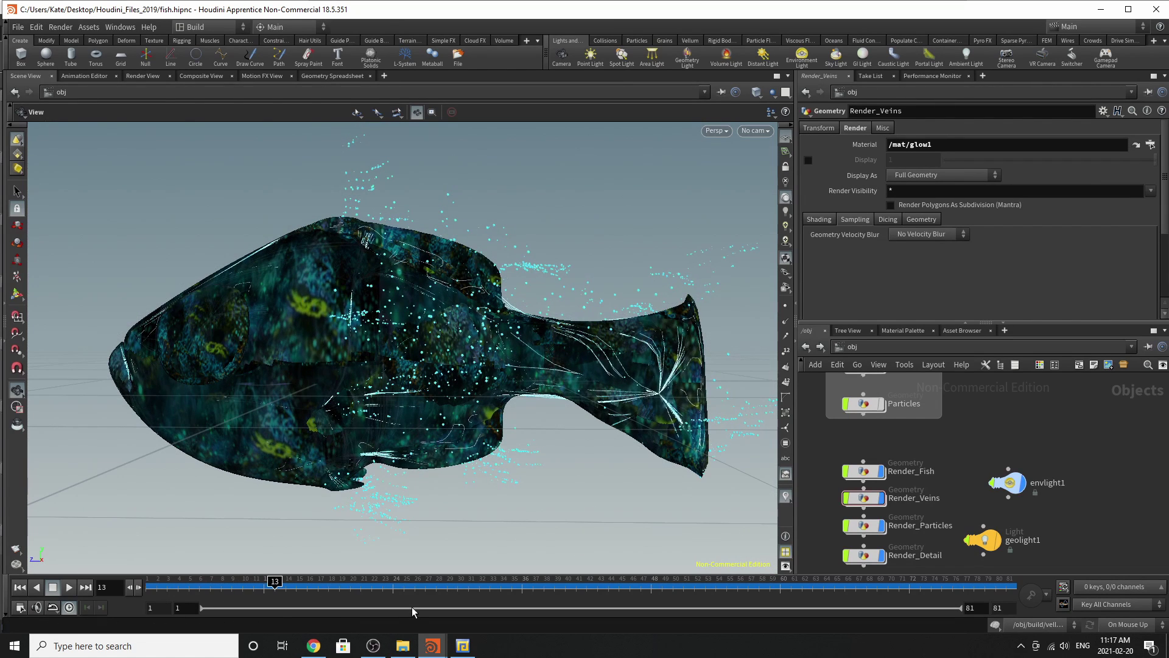
Jump the timeline to frame 25 and pan the network editor to the camera nodes
{"action": "left_click", "coordinate": [404, 586]}
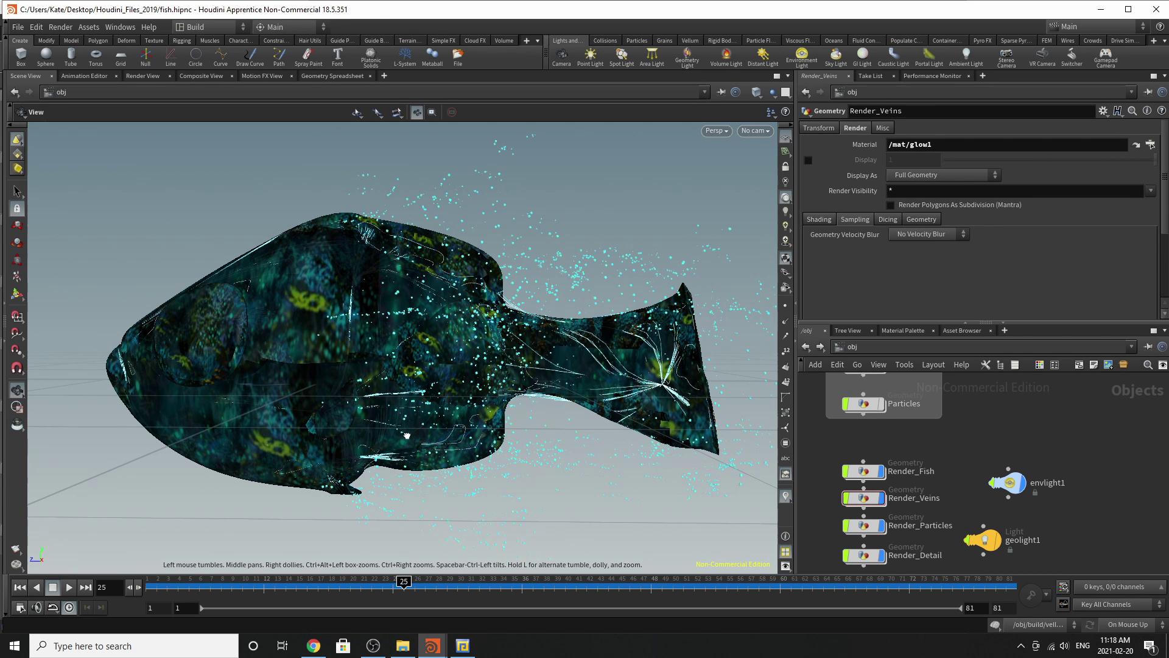
{"action": "left_click_drag", "start_coordinate": [407, 435], "coordinate": [433, 436]}
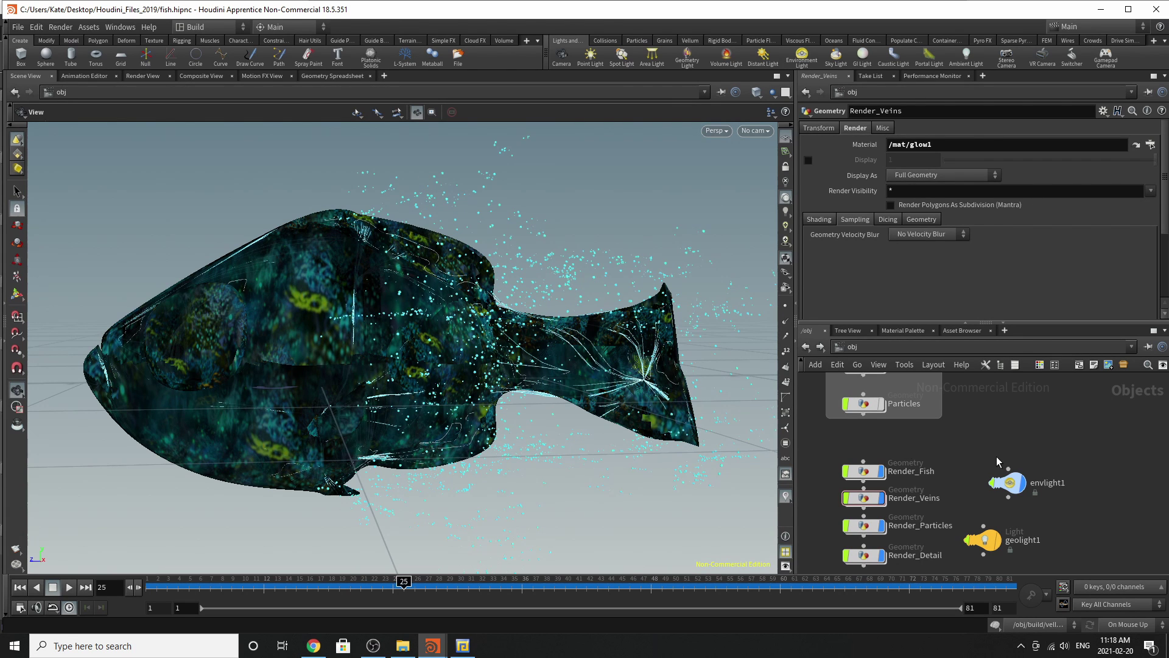
{"action": "middle_click_drag", "start_coordinate": [996, 494], "coordinate": [1009, 387]}
Set the viewport to look through cam1, then delete the cam2 camera node
{"action": "scroll", "coordinate": [975, 426], "scroll_direction": "up", "scroll_amount": 2}
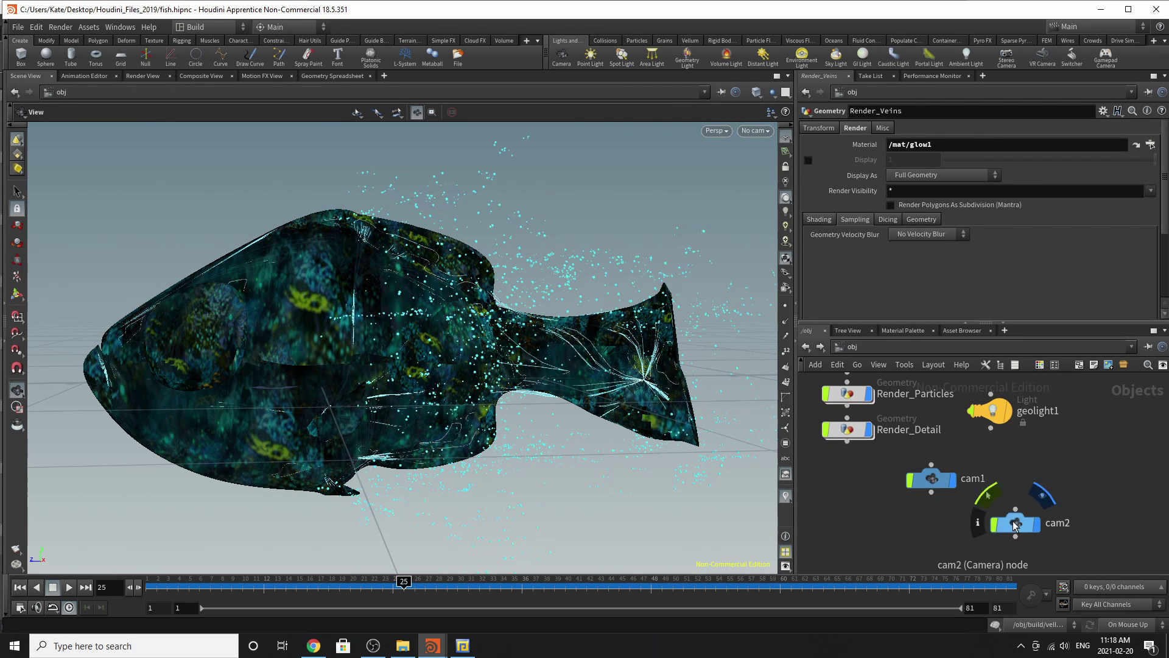
{"action": "left_click", "coordinate": [755, 130]}
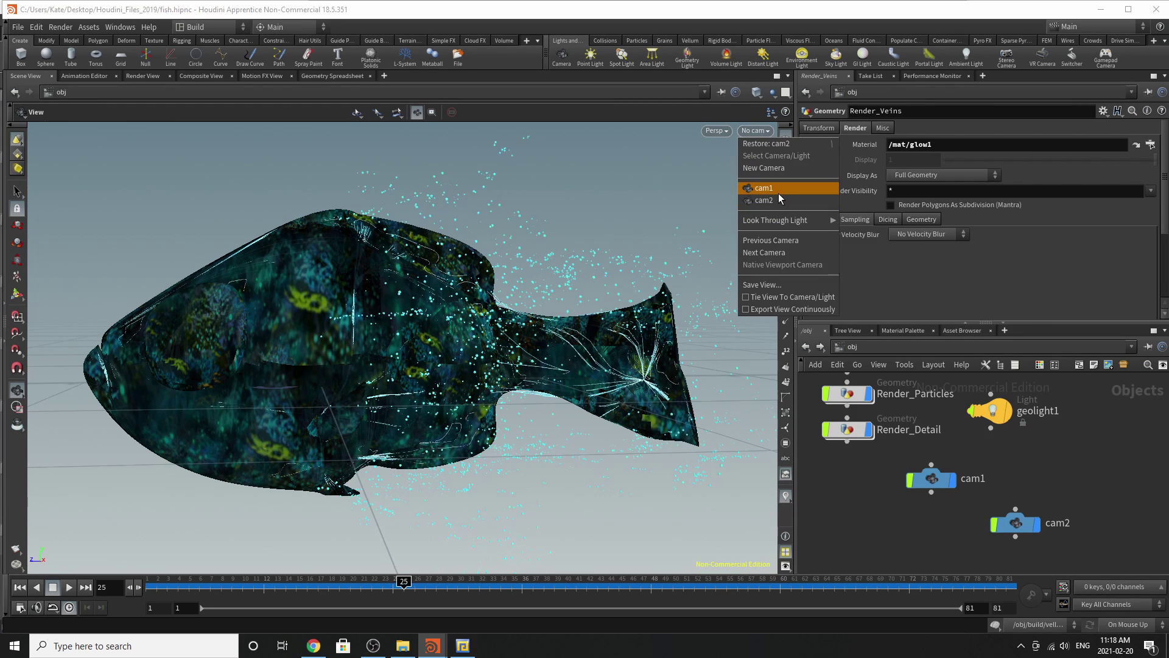
{"action": "left_click", "coordinate": [774, 190]}
{"action": "left_click", "coordinate": [766, 139]}
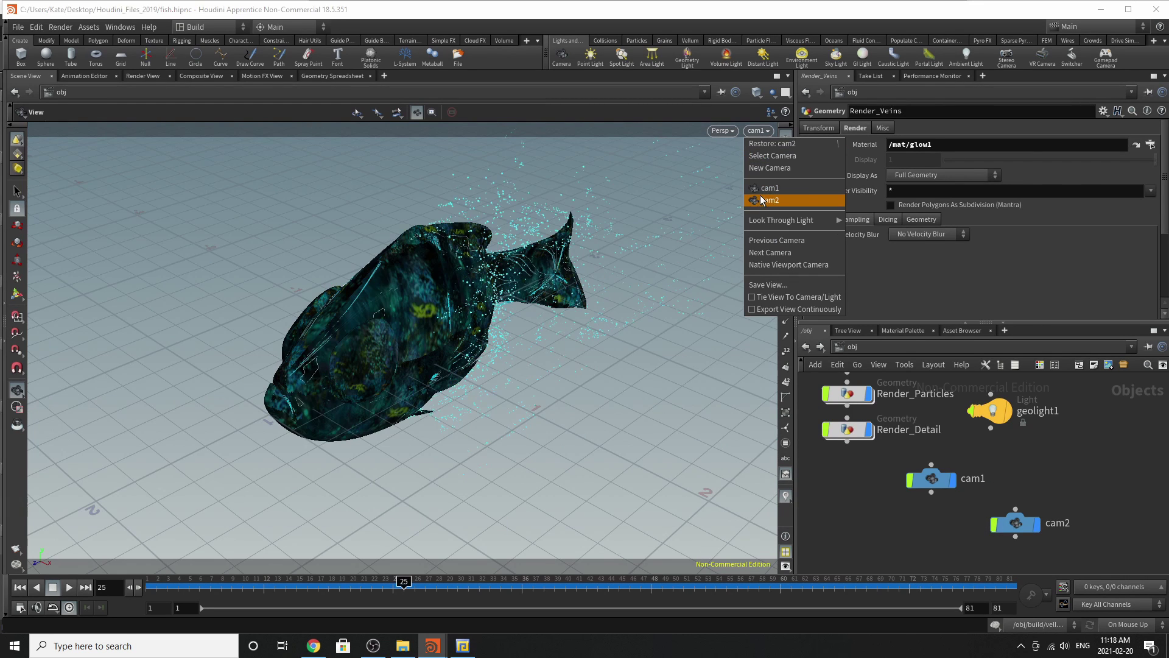
{"action": "left_click", "coordinate": [762, 200]}
{"action": "left_click", "coordinate": [755, 131]}
{"action": "left_click", "coordinate": [769, 189]}
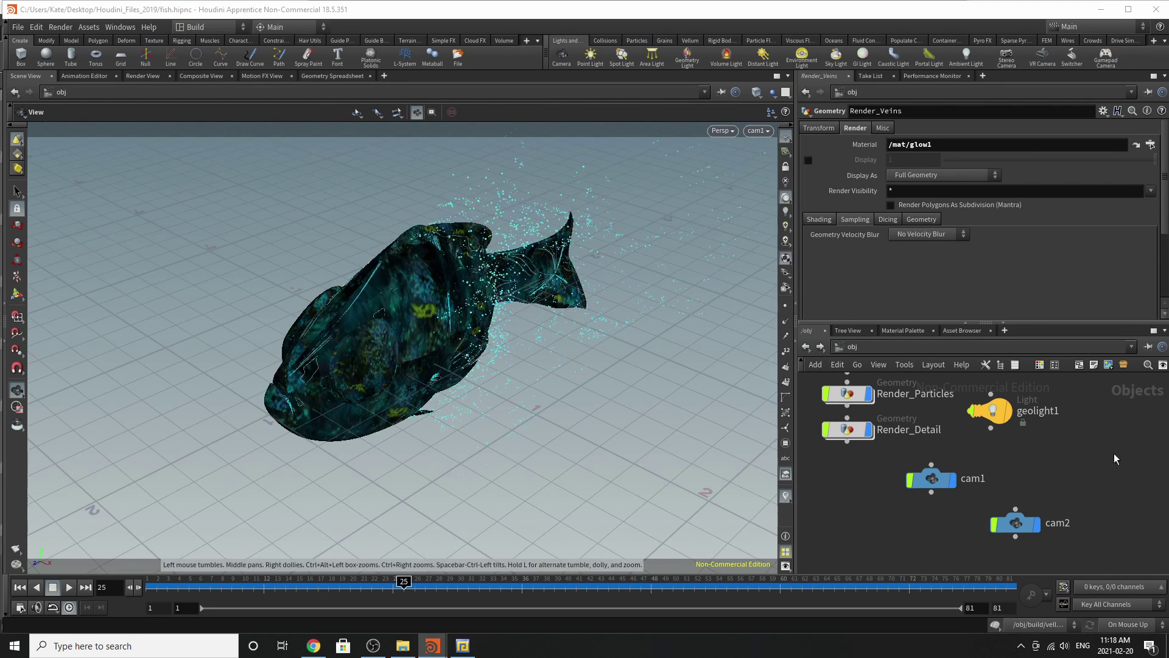
{"action": "left_click", "coordinate": [1004, 530]}
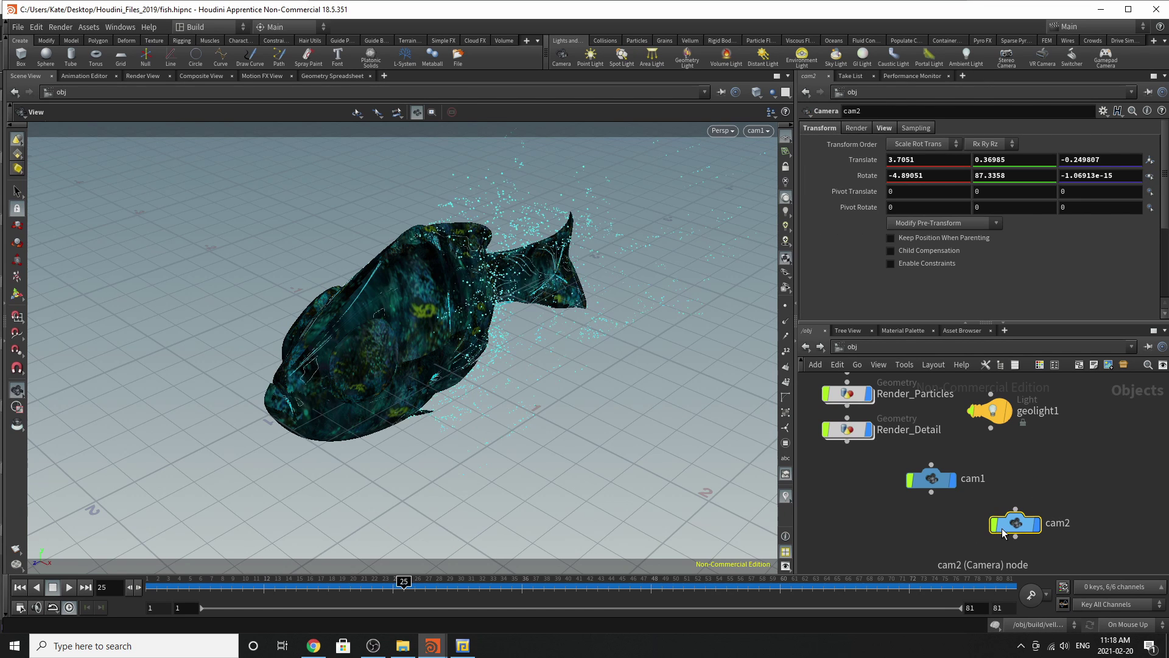
{"action": "key", "text": "Delete"}
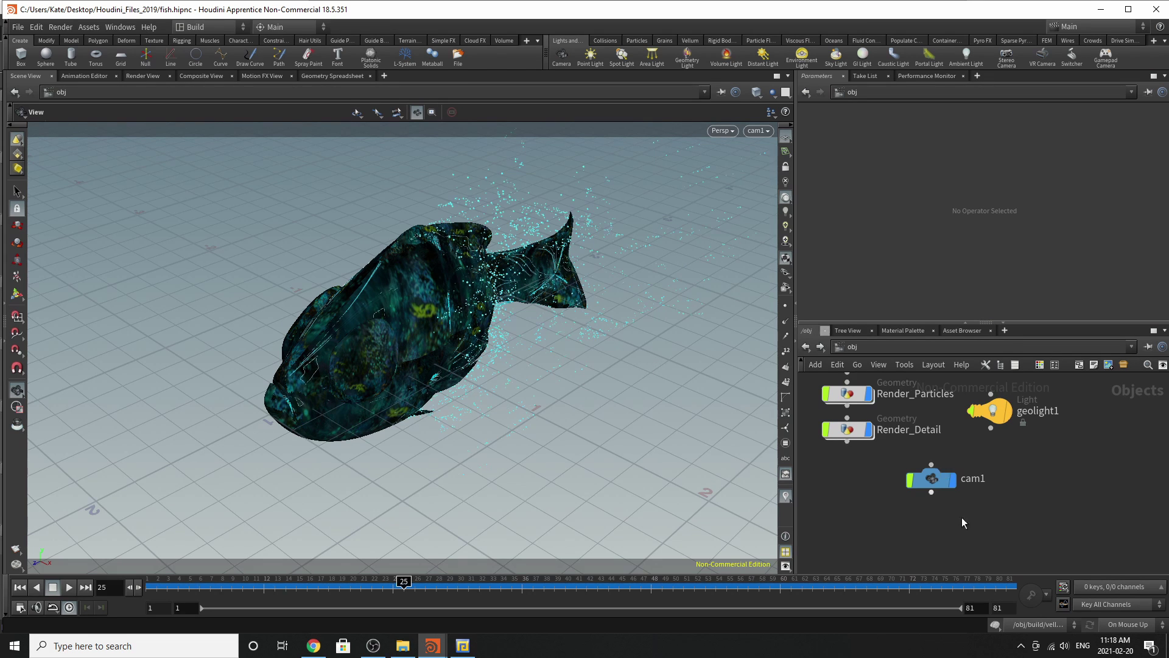
Frame all nodes, switch to the /out network and reposition the mantra_ipr node
{"action": "key", "text": "h"}
{"action": "left_click", "coordinate": [938, 352]}
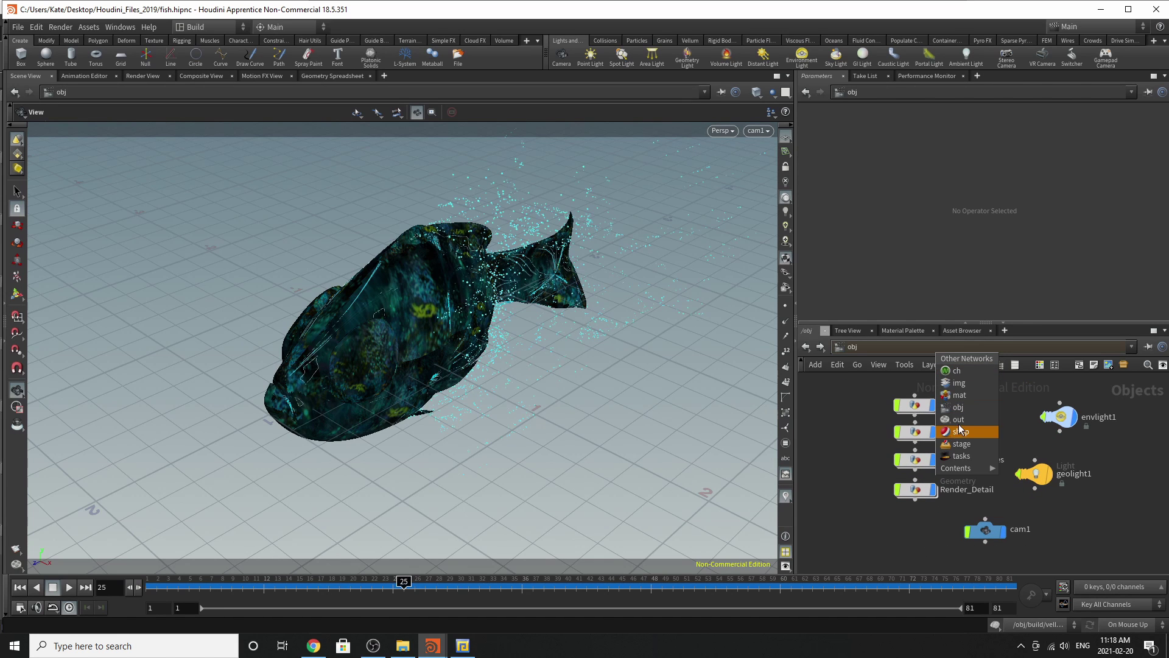
{"action": "left_click", "coordinate": [958, 415]}
{"action": "left_click_drag", "start_coordinate": [997, 460], "coordinate": [912, 424]}
{"action": "left_click", "coordinate": [922, 472]}
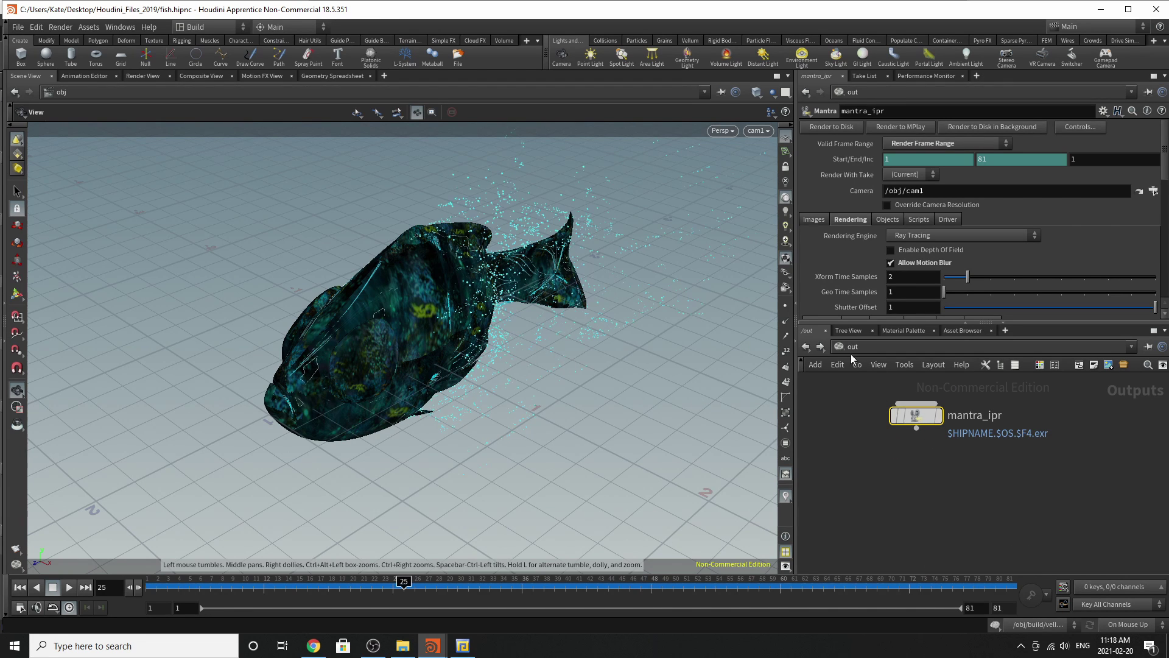
Return to /out, copy mantra_ipr and scroll its parameters to the Sampling quality settings
{"action": "left_click", "coordinate": [808, 349]}
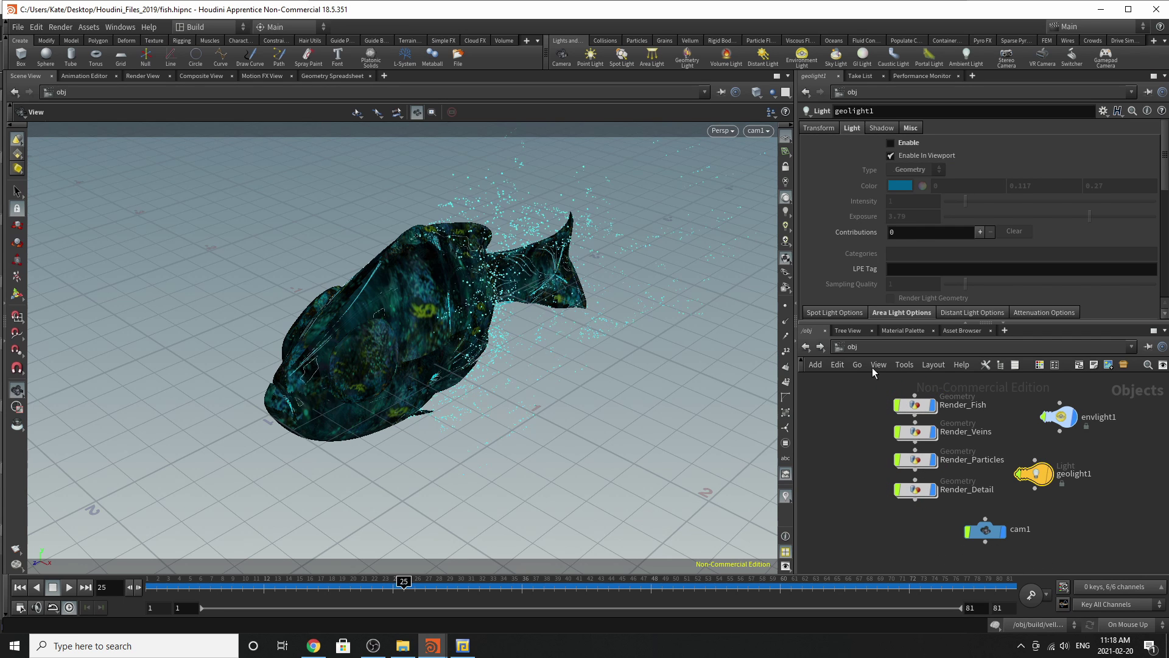
{"action": "left_click", "coordinate": [808, 349]}
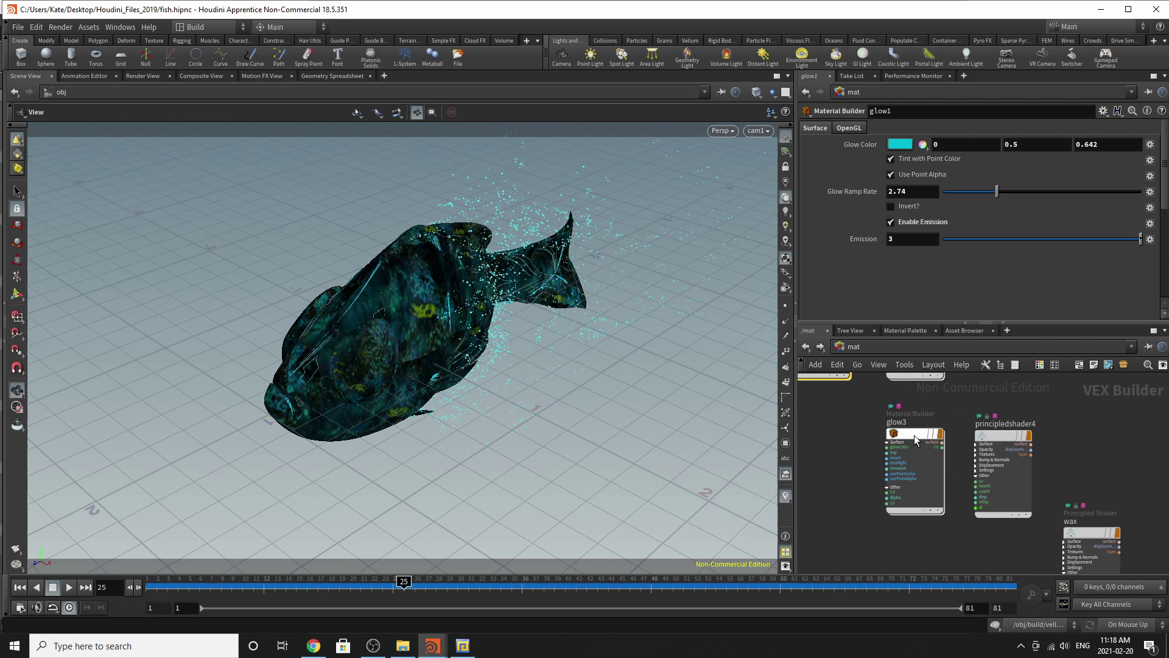
{"action": "left_click", "coordinate": [849, 347]}
{"action": "left_click", "coordinate": [871, 417]}
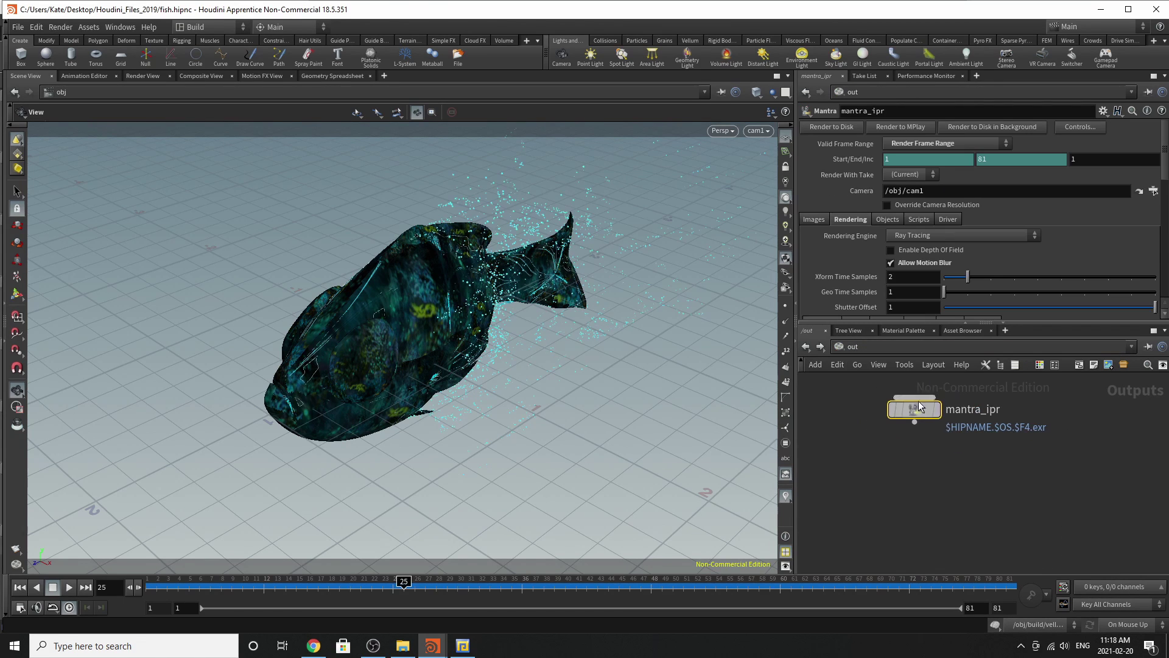
{"action": "key", "text": "ctrl+c"}
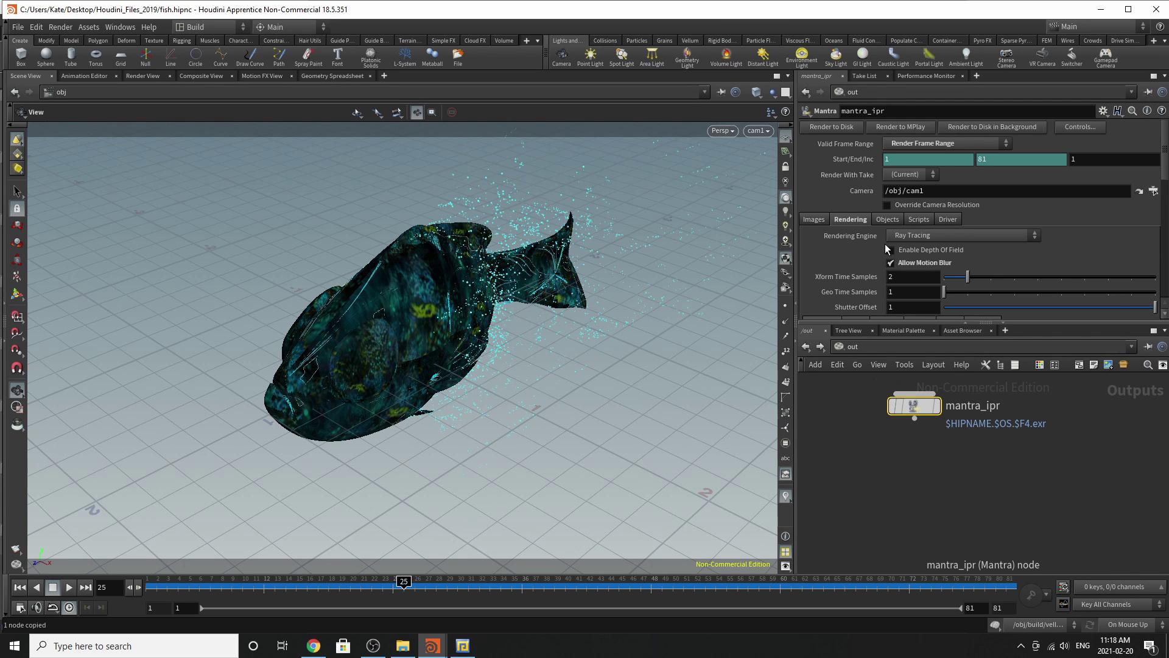
{"action": "scroll", "coordinate": [910, 245], "scroll_direction": "down", "scroll_amount": 2}
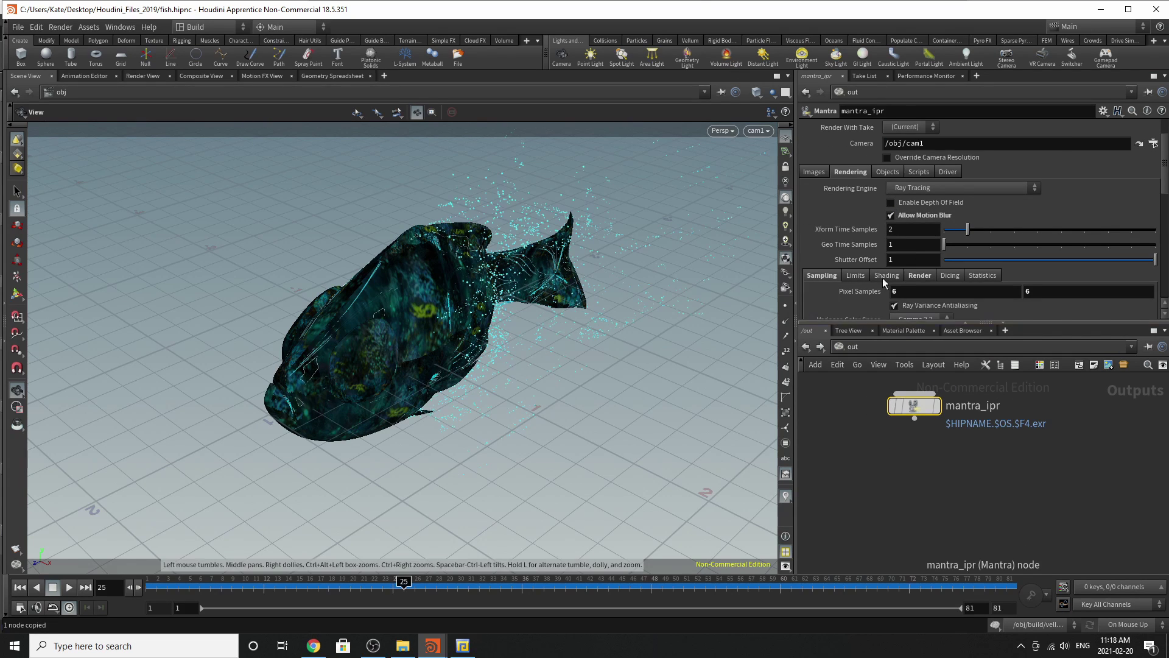
{"action": "scroll", "coordinate": [889, 256], "scroll_direction": "down", "scroll_amount": 7}
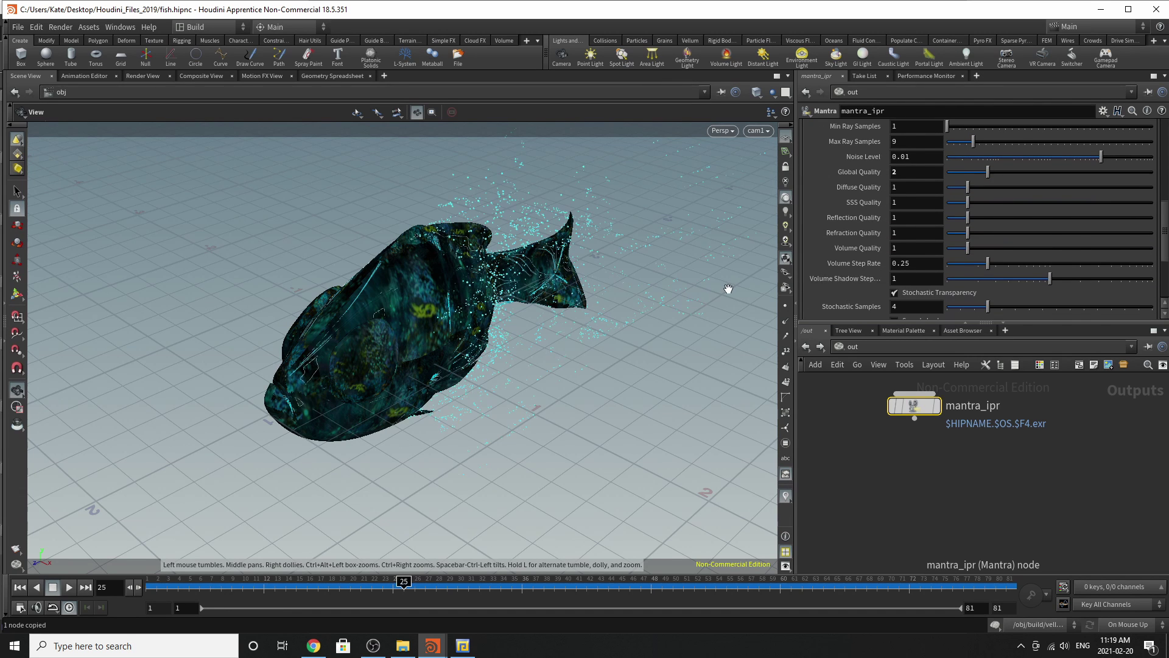
Start an IPR render in the Render View through /obj/cam1 instead of ROP Camera
{"action": "left_click", "coordinate": [143, 75]}
{"action": "left_click", "coordinate": [261, 94]}
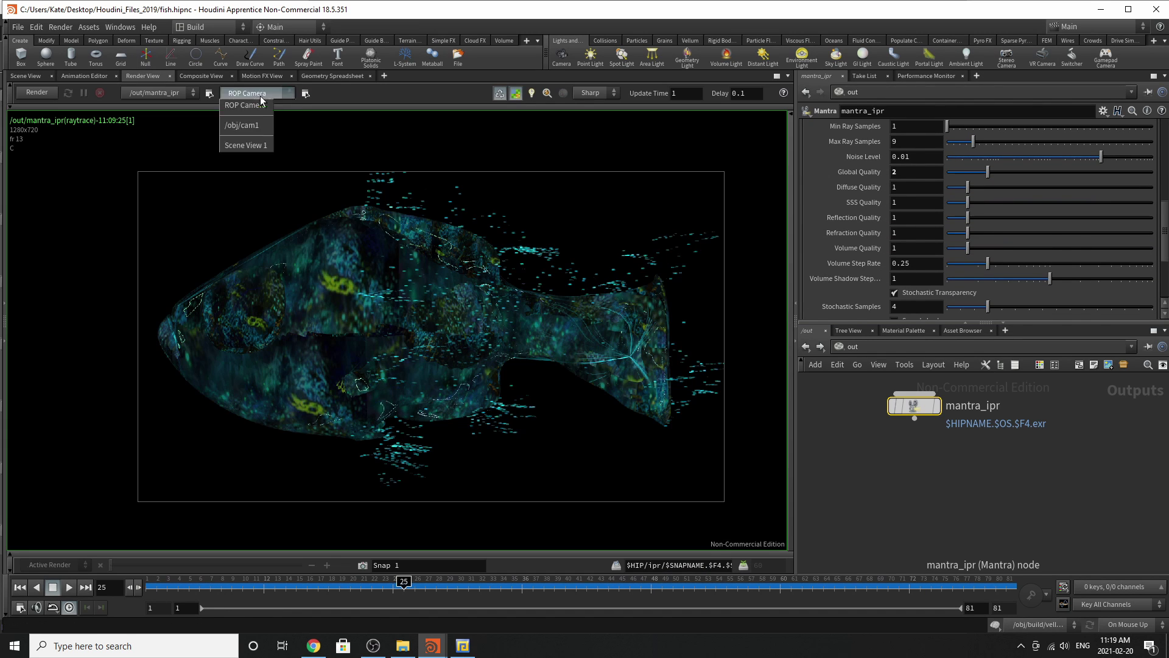
{"action": "left_click", "coordinate": [242, 125]}
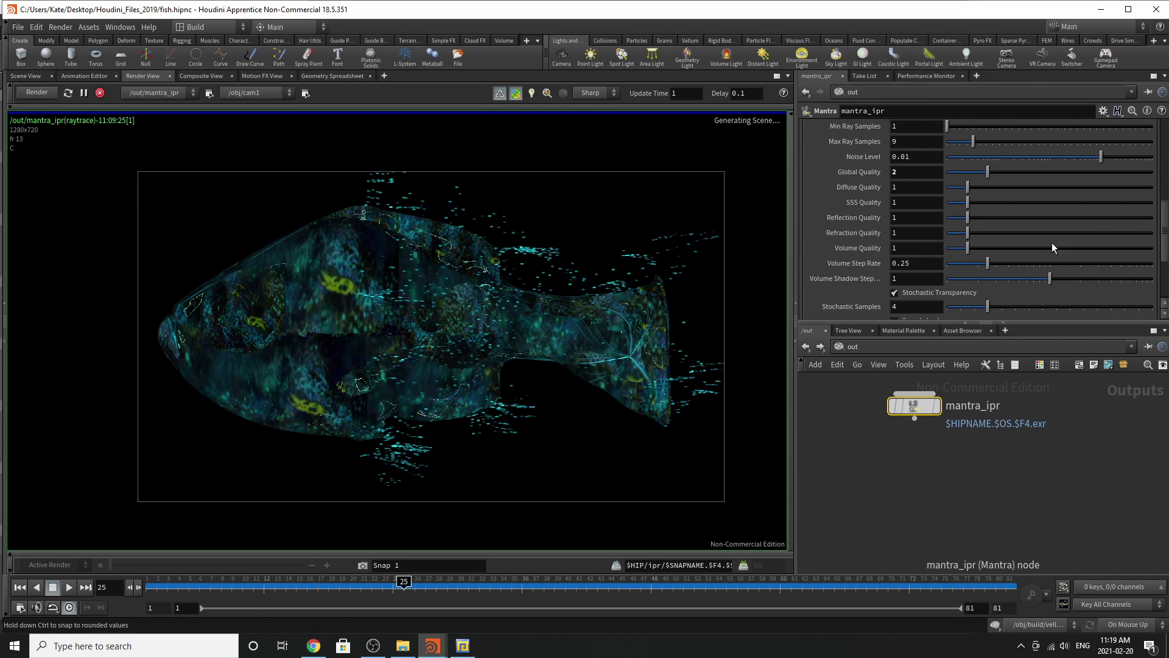
{"action": "scroll", "coordinate": [1073, 241], "scroll_direction": "up", "scroll_amount": 5}
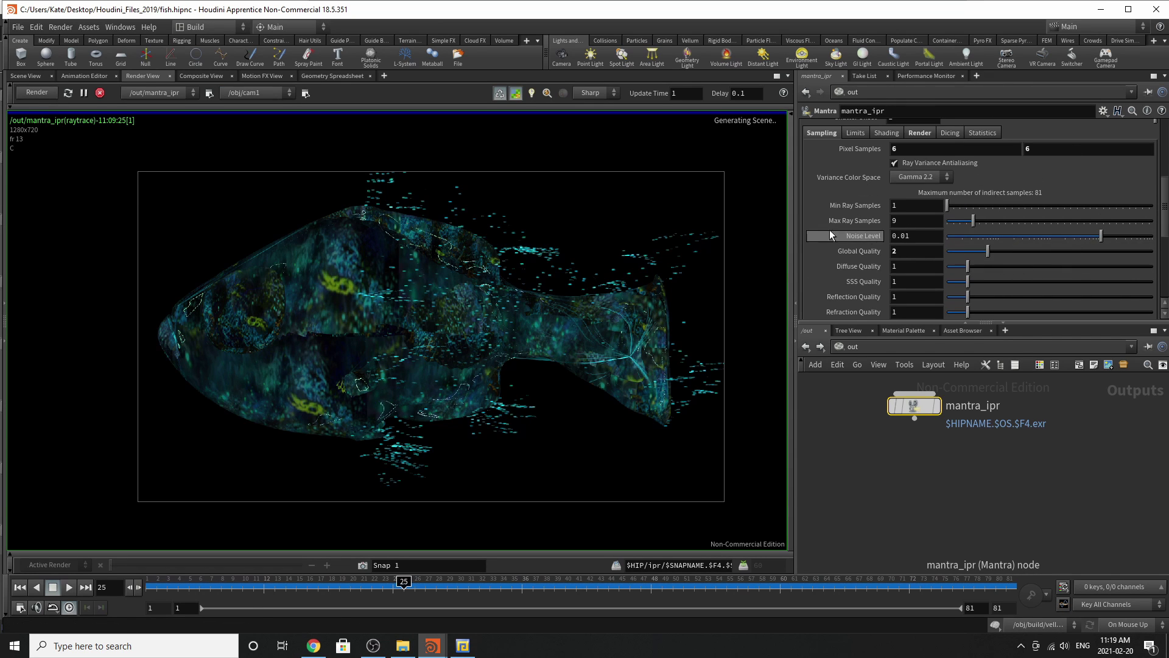
{"action": "scroll", "coordinate": [847, 201], "scroll_direction": "up", "scroll_amount": 3}
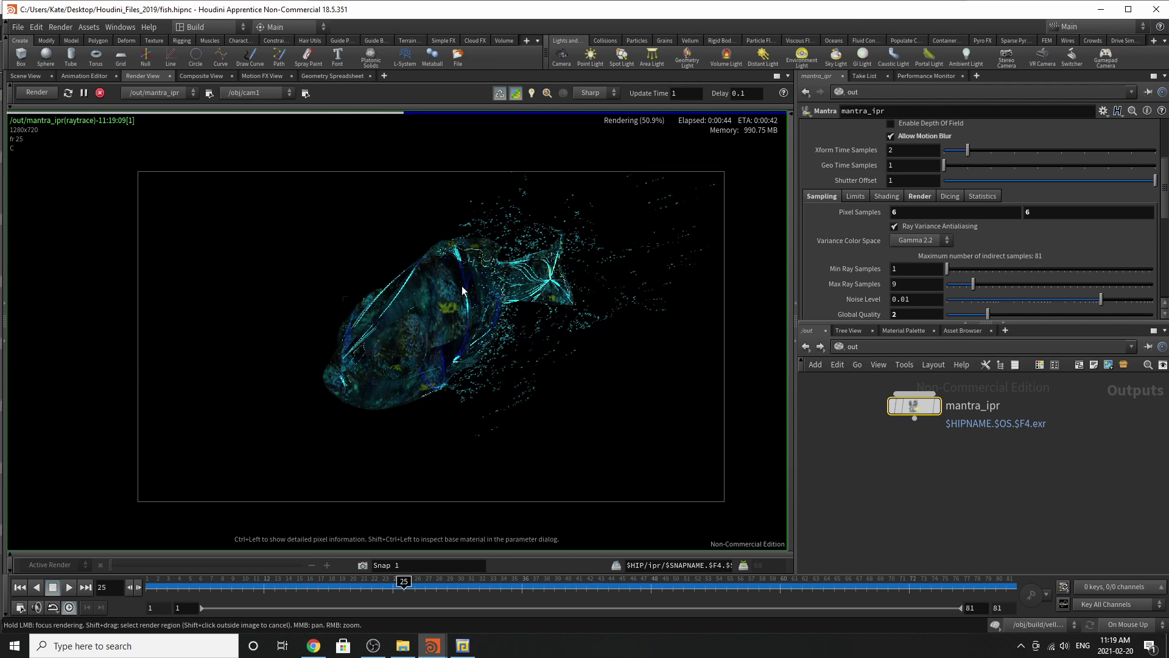
Lower the glow1 material's Emission from 3 to 0.52, then return to the /out network
{"action": "left_click", "coordinate": [928, 333]}
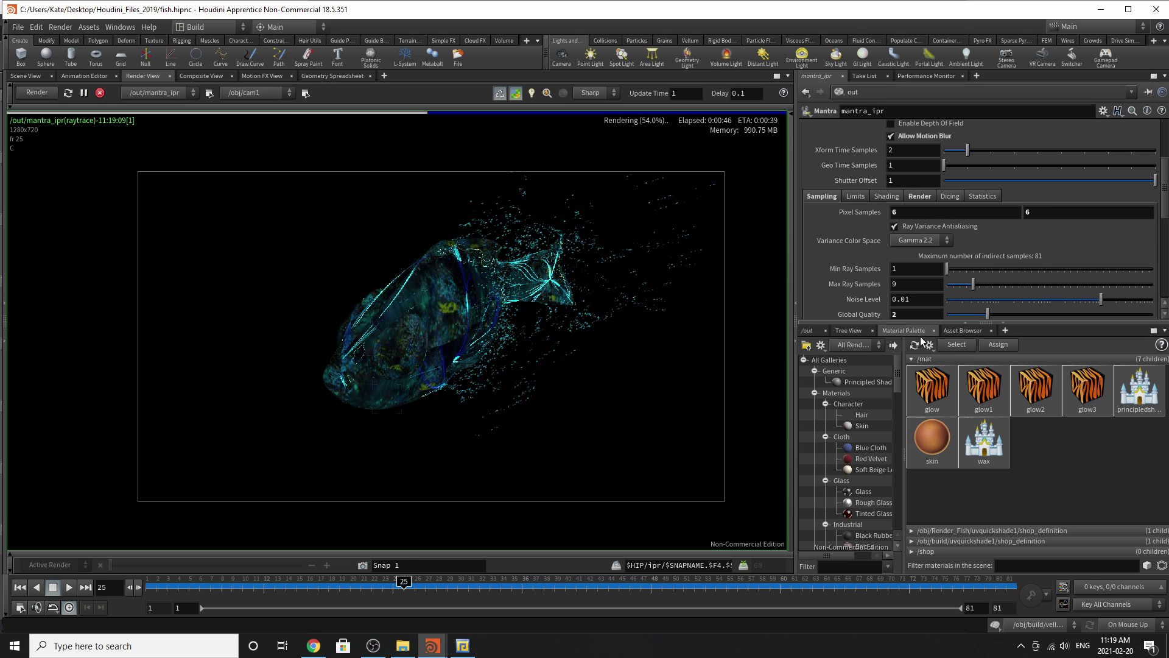
{"action": "left_click", "coordinate": [1124, 402]}
{"action": "left_click", "coordinate": [984, 390]}
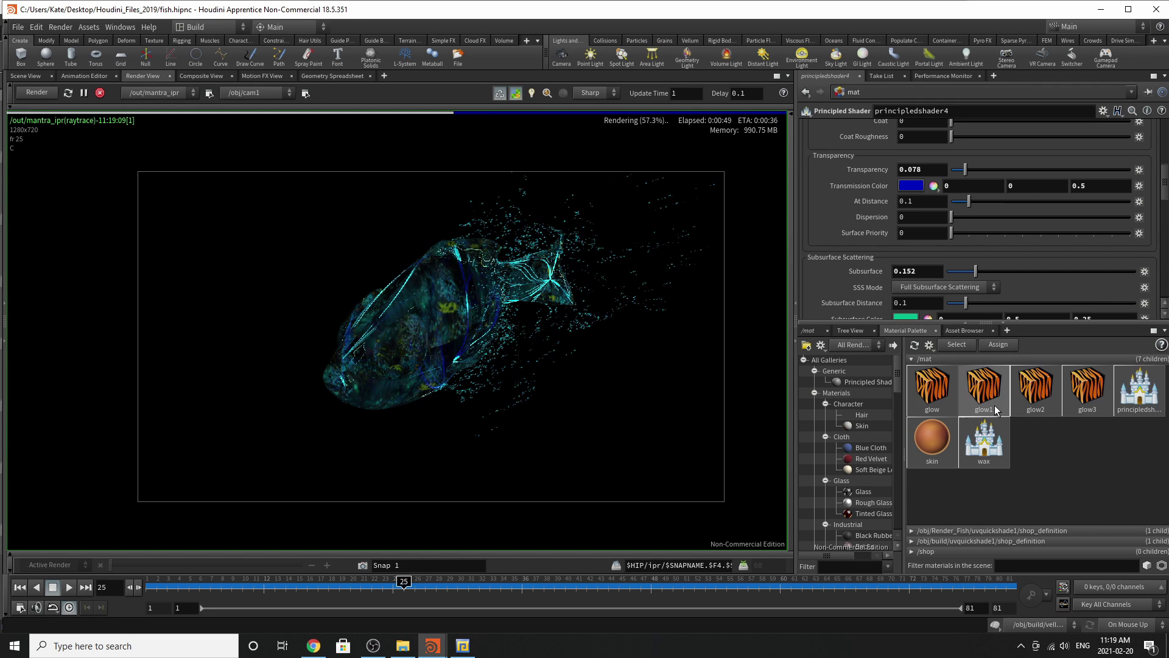
{"action": "left_click", "coordinate": [1046, 239]}
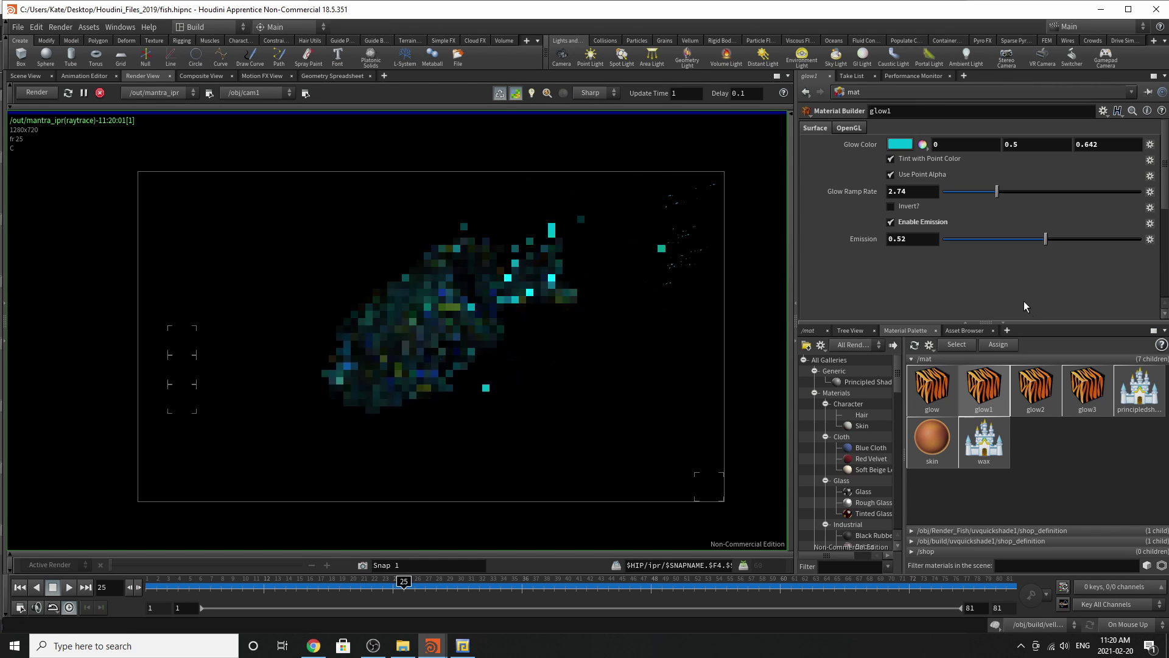
{"action": "scroll", "coordinate": [419, 313], "scroll_direction": "up", "scroll_amount": 2}
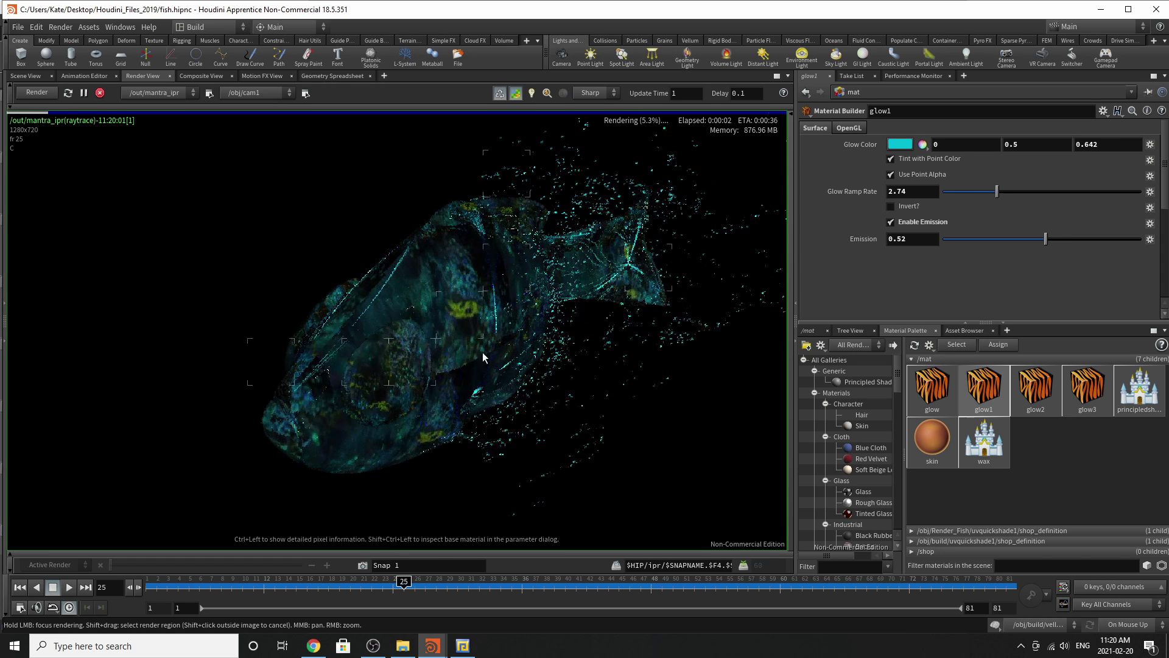
{"action": "scroll", "coordinate": [486, 364], "scroll_direction": "down", "scroll_amount": 3}
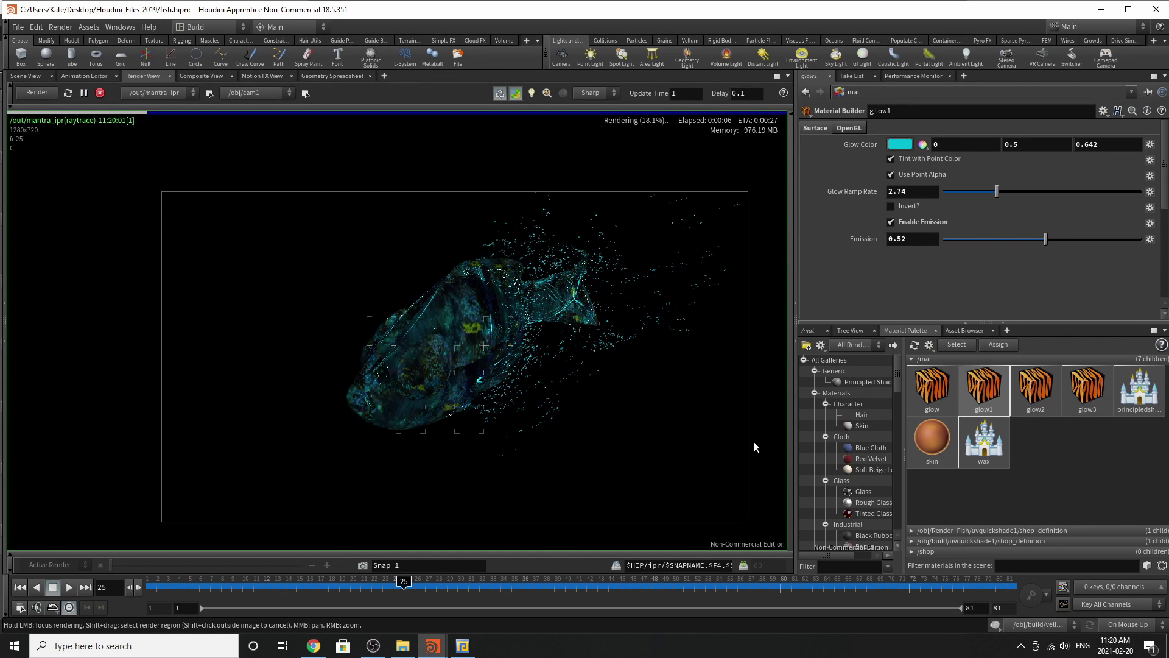
{"action": "left_click", "coordinate": [809, 330]}
{"action": "left_click", "coordinate": [805, 347]}
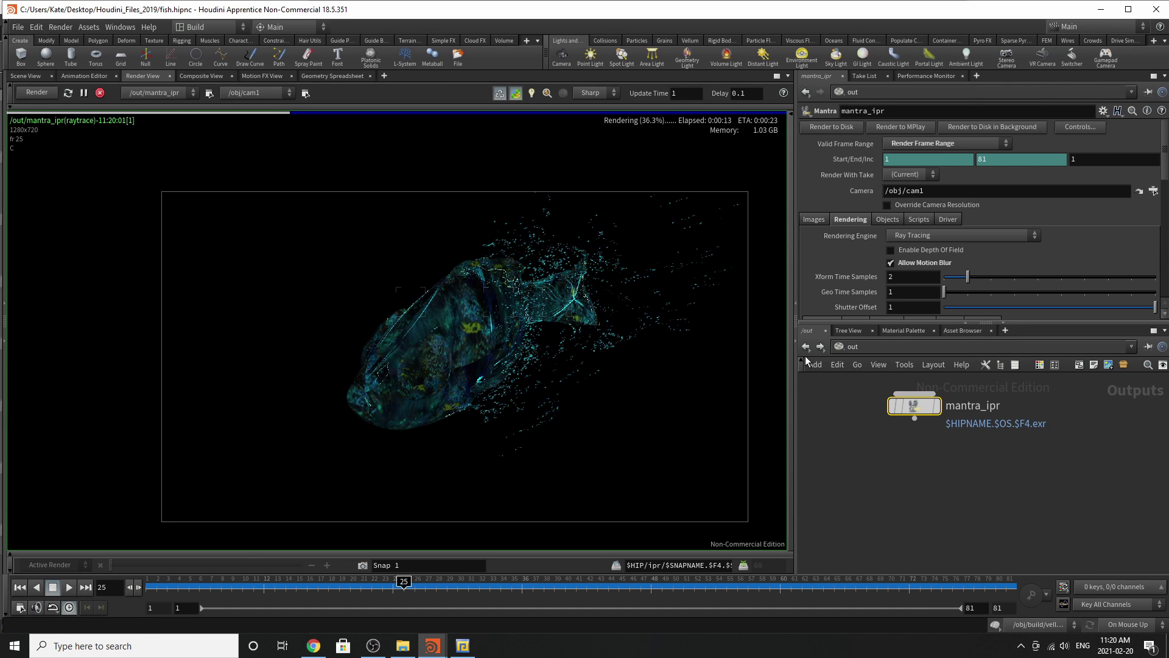
Set mantra_ipr Volume Step Rate, Volume Quality and Refraction Quality to 0 and lower Volume Shadow Step
{"action": "scroll", "coordinate": [938, 282], "scroll_direction": "down", "scroll_amount": 2}
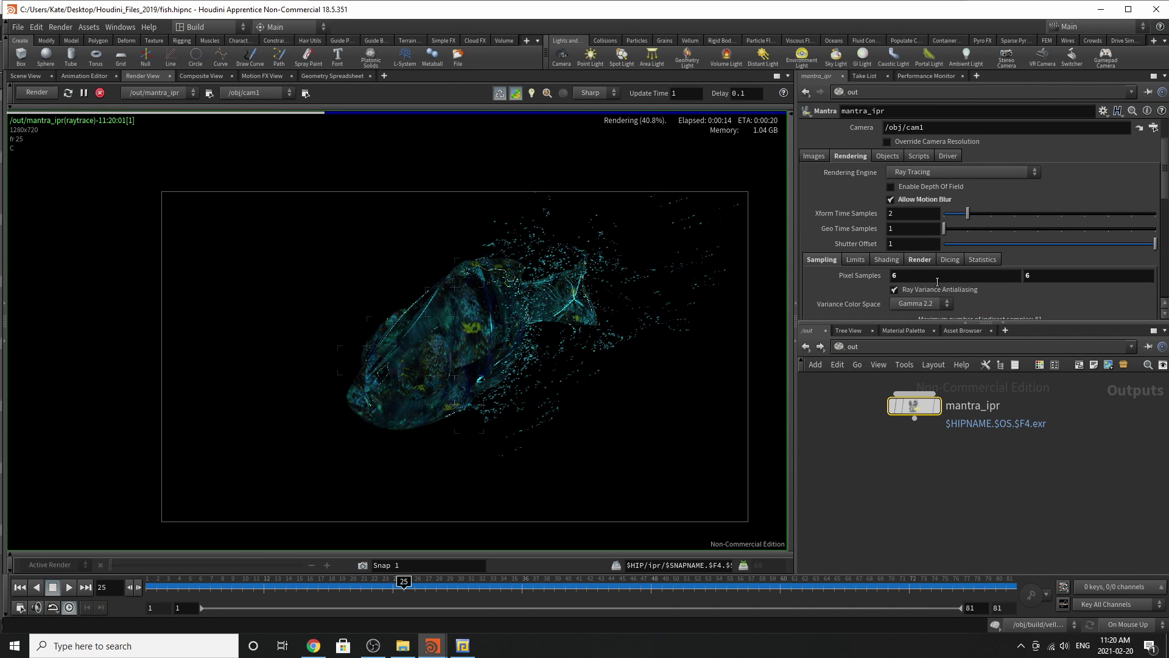
{"action": "scroll", "coordinate": [1005, 194], "scroll_direction": "down", "scroll_amount": 2}
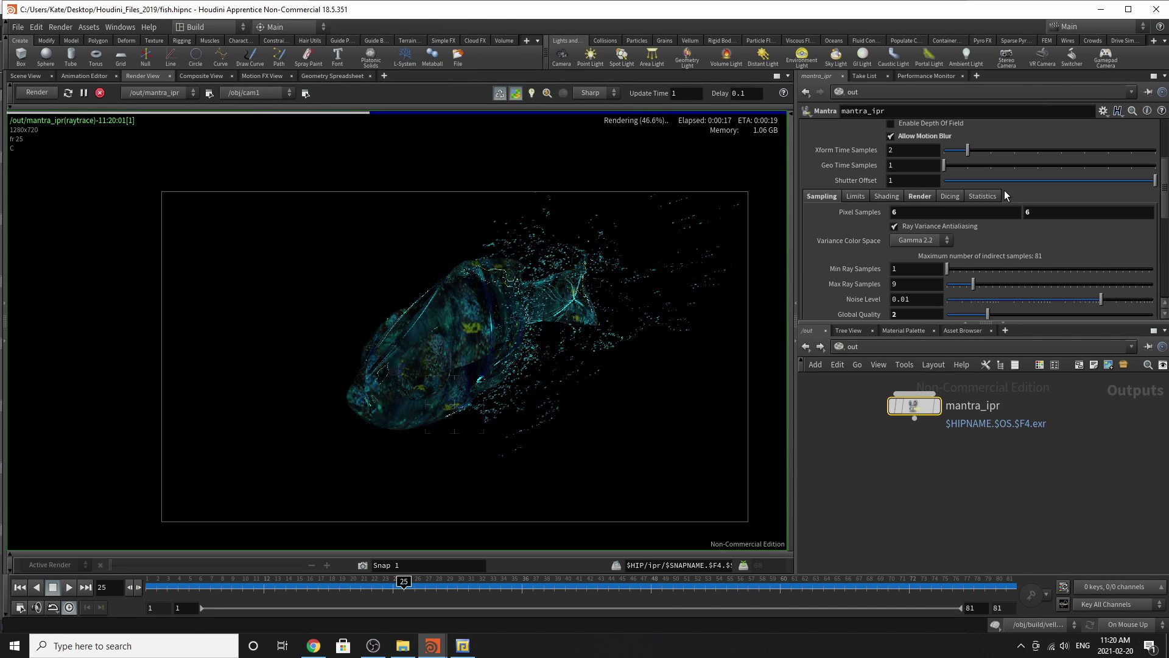
{"action": "scroll", "coordinate": [1005, 195], "scroll_direction": "down", "scroll_amount": 4}
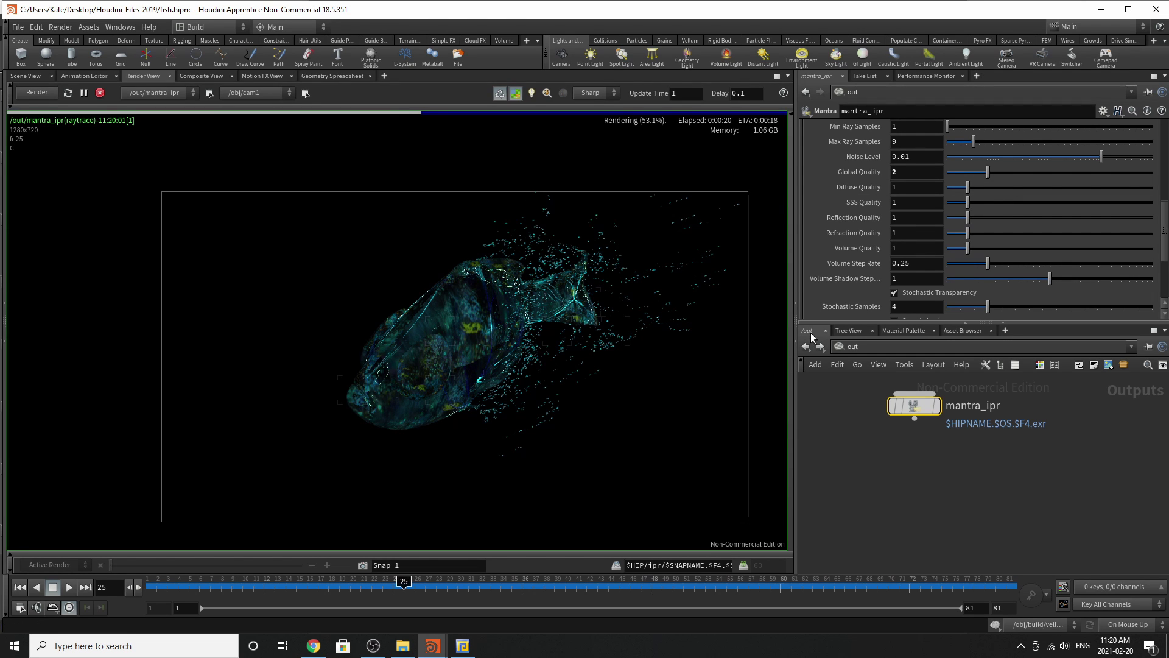
{"action": "left_click_drag", "start_coordinate": [988, 263], "coordinate": [948, 268]}
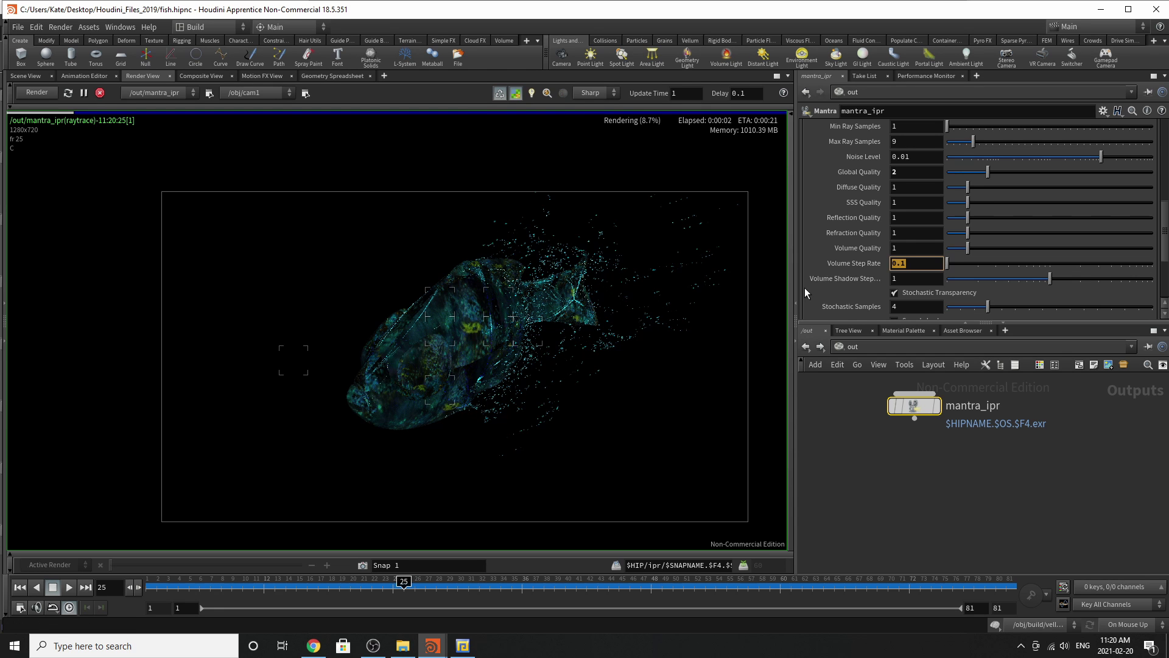
{"action": "type", "text": "0"}
{"action": "key", "text": "Return"}
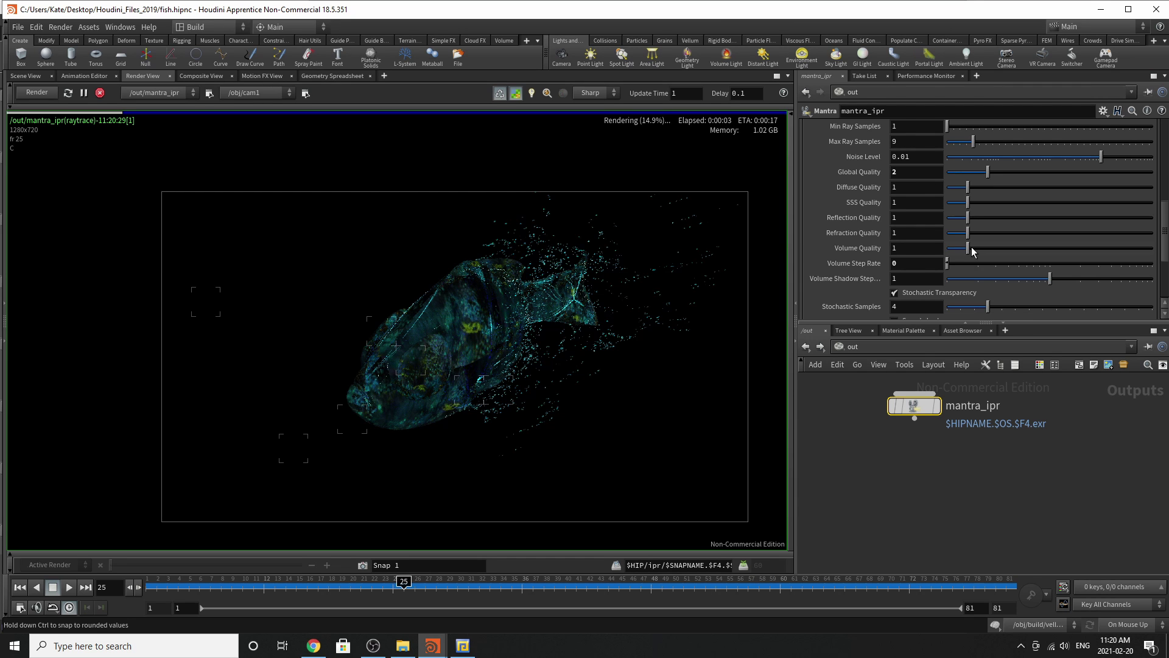
{"action": "left_click_drag", "start_coordinate": [971, 247], "coordinate": [947, 248]}
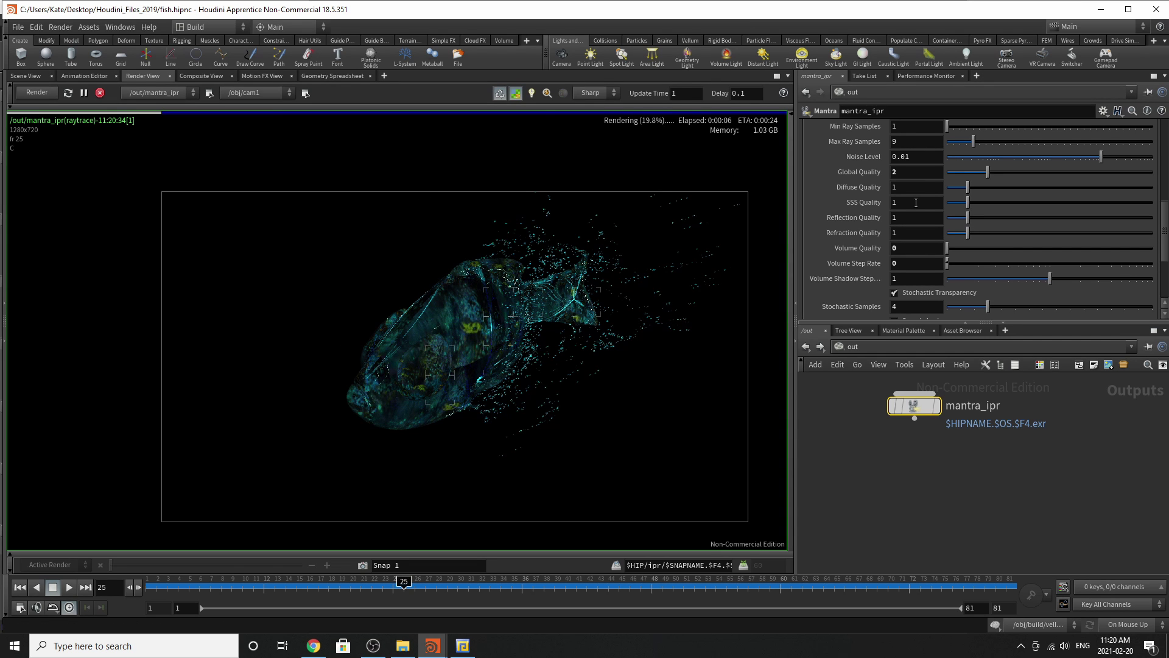
{"action": "left_click_drag", "start_coordinate": [968, 233], "coordinate": [952, 233]}
{"action": "left_click_drag", "start_coordinate": [960, 286], "coordinate": [896, 286]}
{"action": "scroll", "coordinate": [1016, 196], "scroll_direction": "down", "scroll_amount": 3}
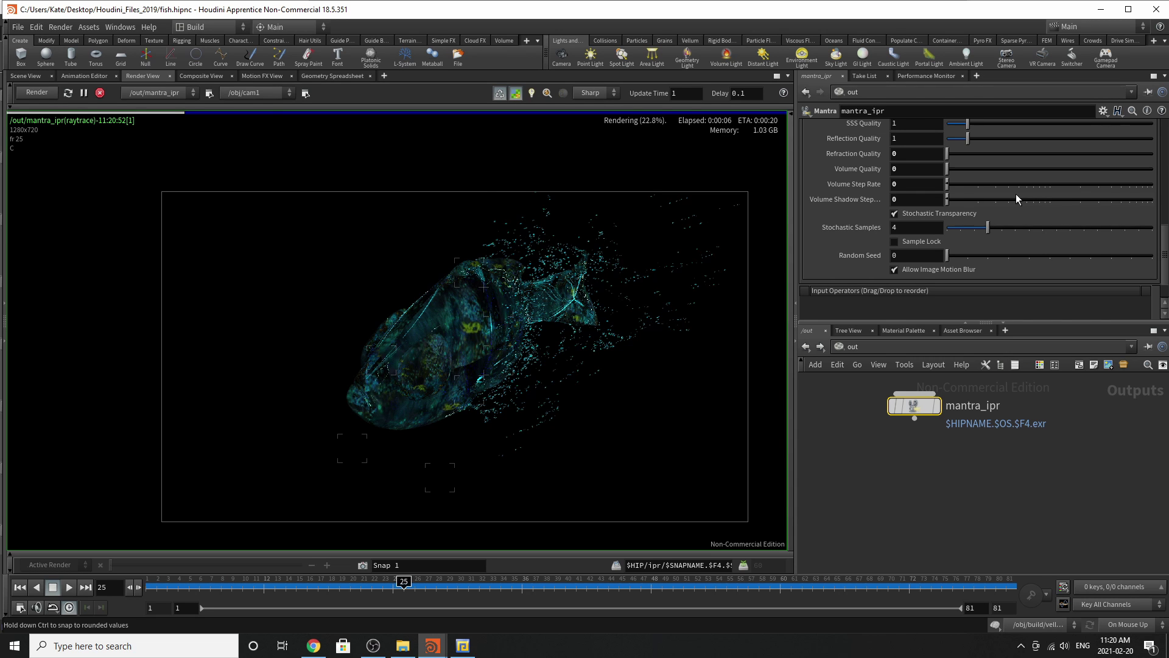
{"action": "scroll", "coordinate": [1016, 194], "scroll_direction": "up", "scroll_amount": 5}
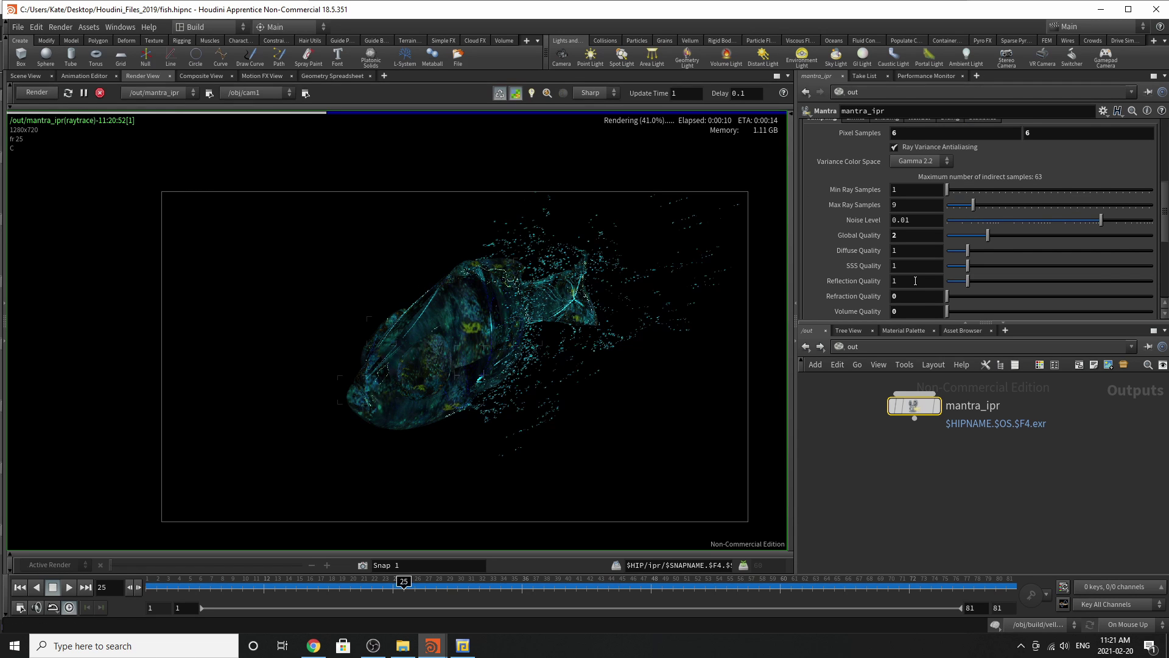
Set the mantra_ipr Refract Limit from 10 to 0 in the Limits settings
{"action": "left_click", "coordinate": [906, 220]}
{"action": "scroll", "coordinate": [358, 409], "scroll_direction": "up", "scroll_amount": 3}
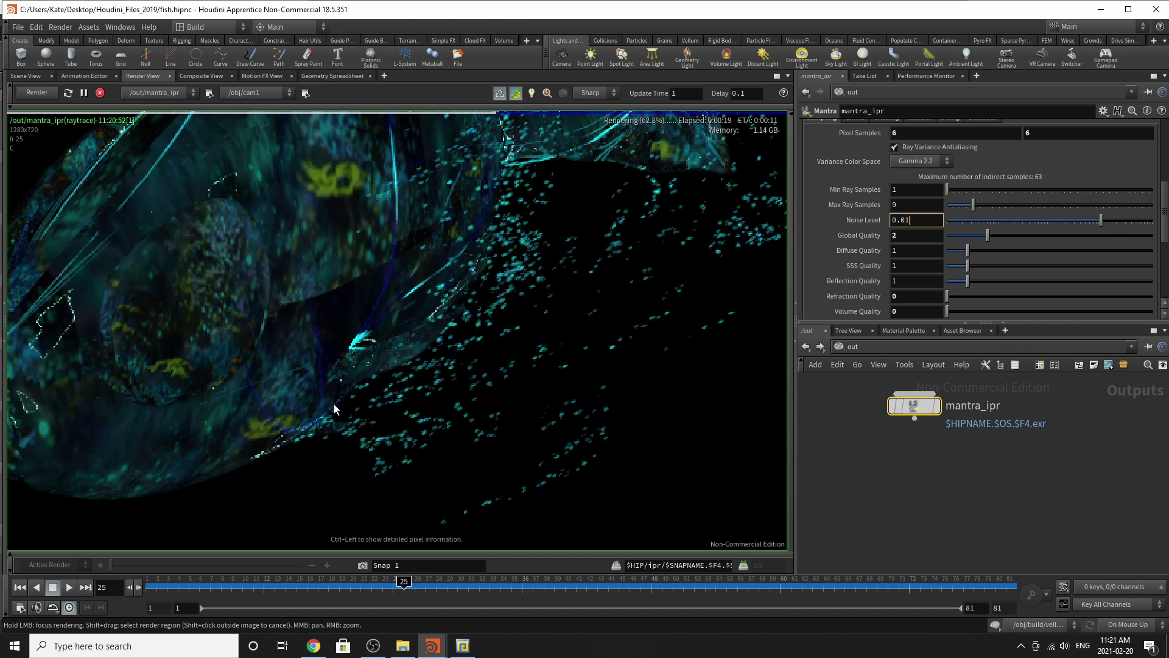
{"action": "scroll", "coordinate": [334, 409], "scroll_direction": "down", "scroll_amount": 3}
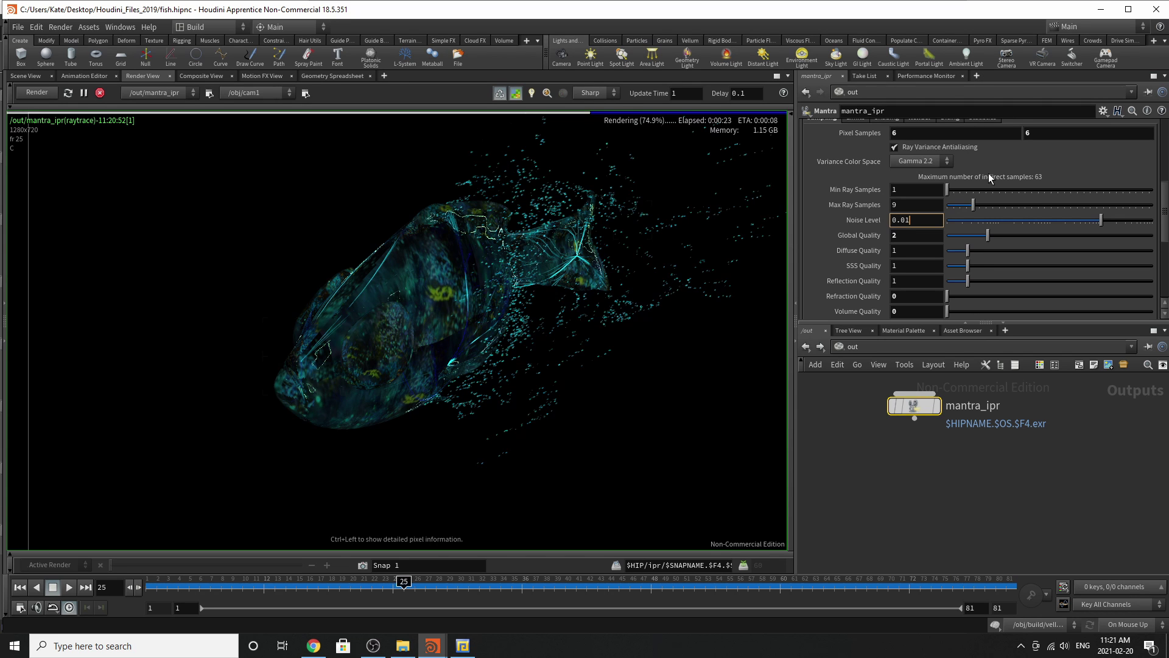
{"action": "scroll", "coordinate": [989, 173], "scroll_direction": "up", "scroll_amount": 3}
{"action": "left_click", "coordinate": [855, 164]}
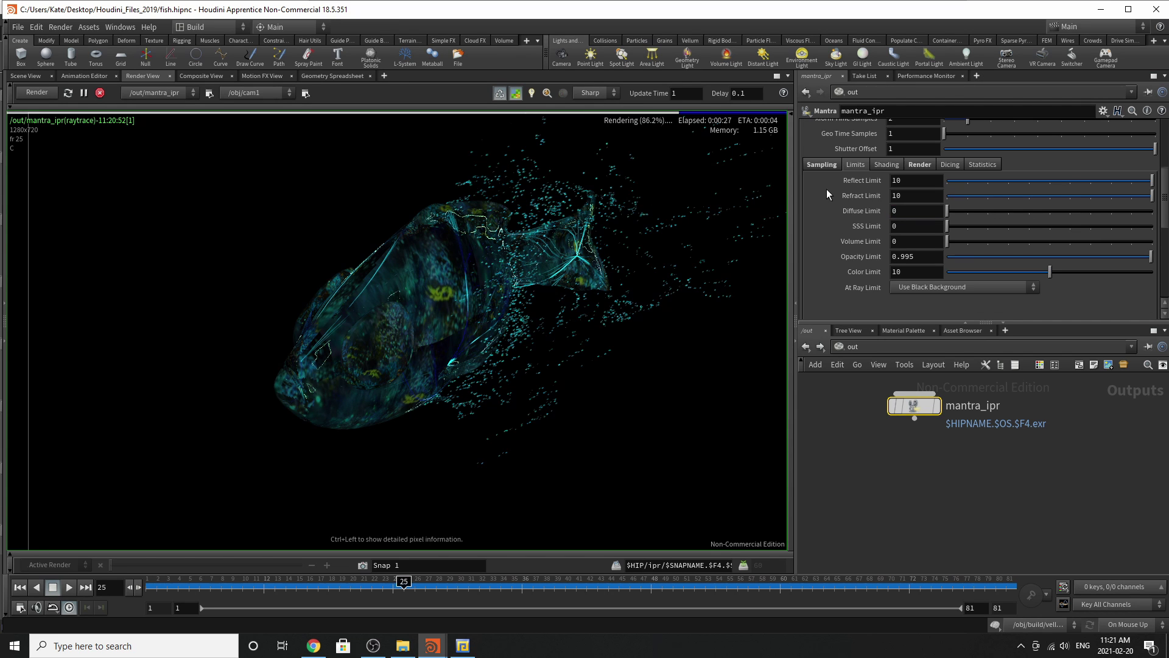
{"action": "middle_click", "coordinate": [827, 189], "text": "ctrl"}
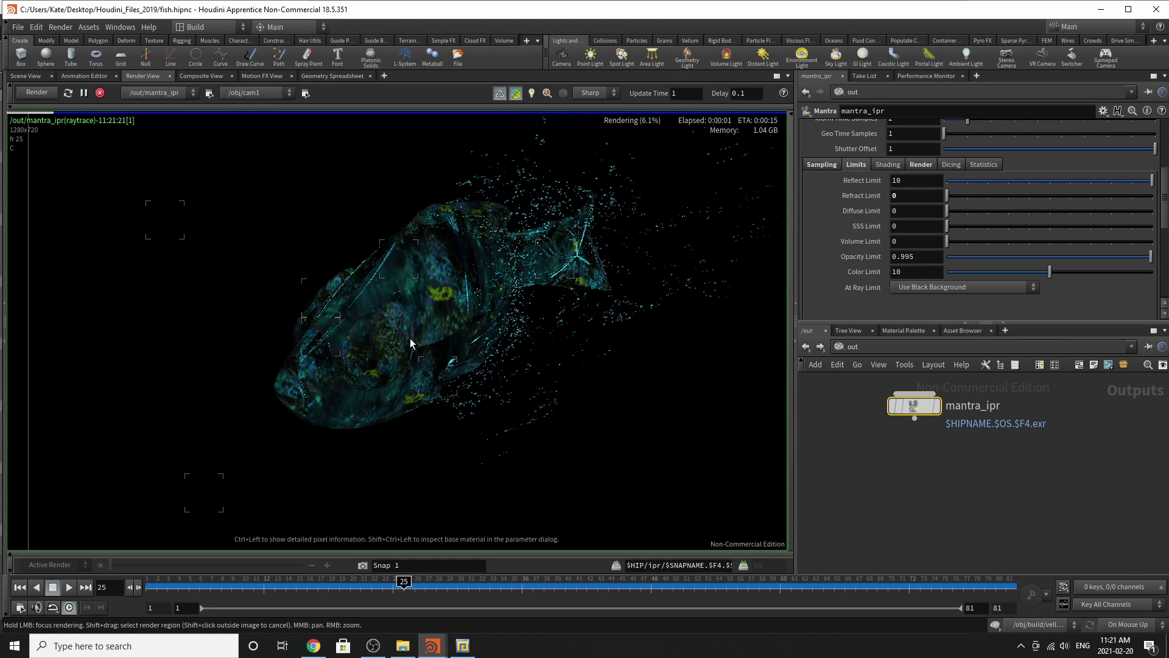
Review the Render sub-tab's Tile Size and cache settings, then scroll mantra_ipr parameters to the top
{"action": "left_click", "coordinate": [930, 169]}
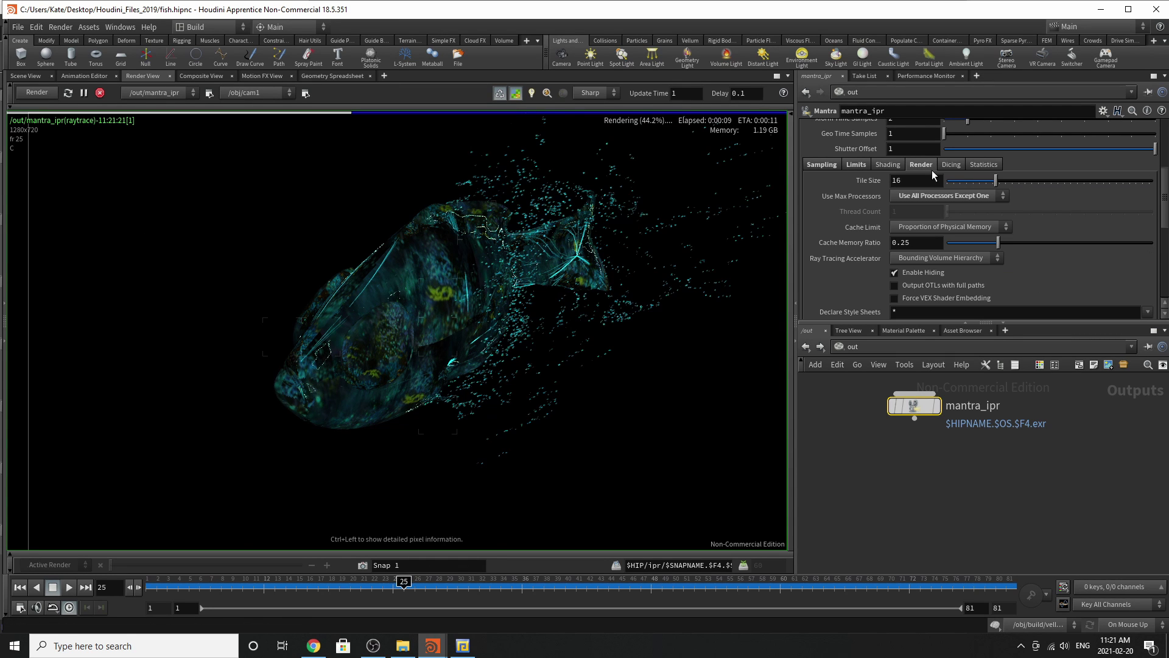
{"action": "scroll", "coordinate": [932, 170], "scroll_direction": "up", "scroll_amount": 1}
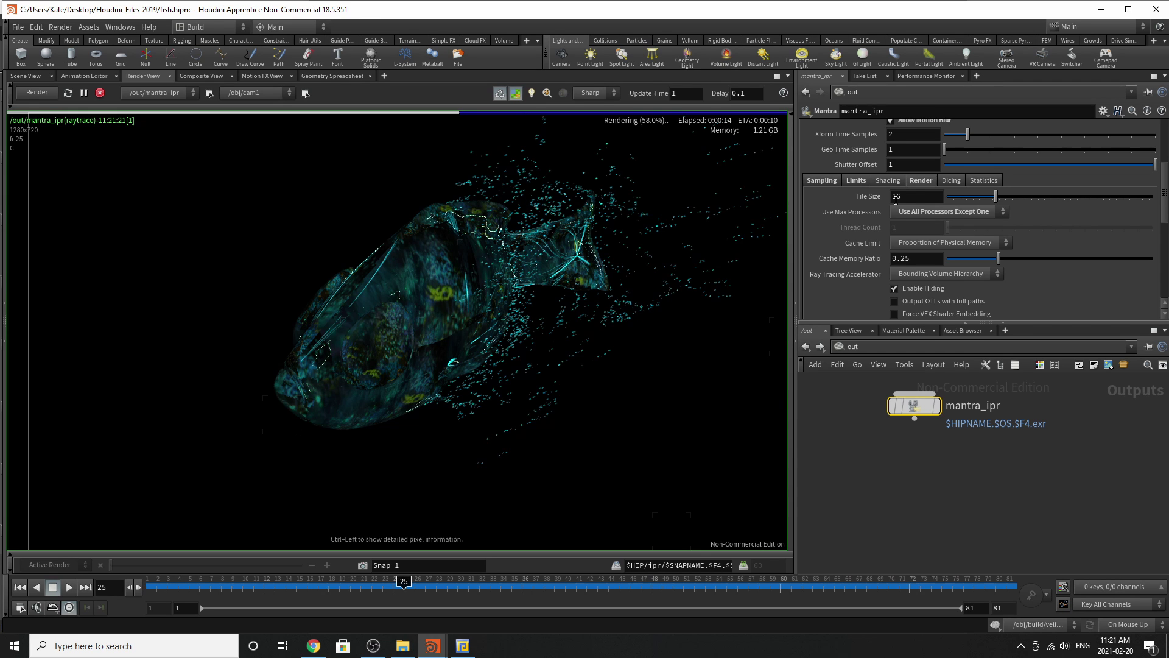
{"action": "scroll", "coordinate": [1087, 307], "scroll_direction": "up", "scroll_amount": 10}
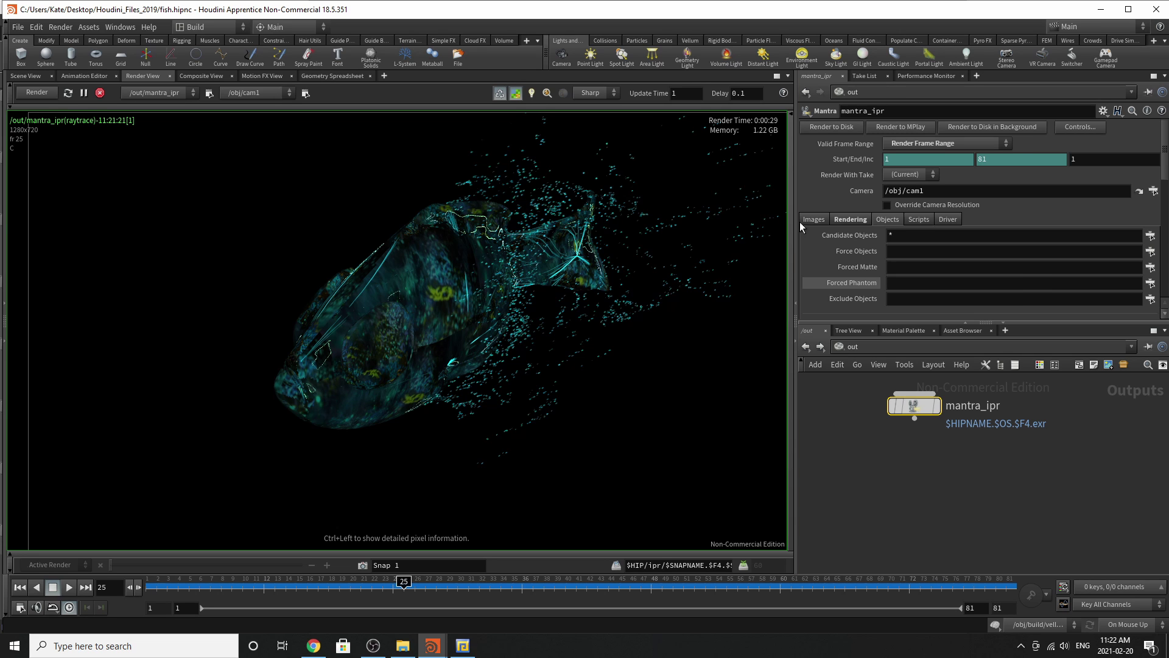
Clear the * from Candidate Objects and set Force Objects to Render_Fish
{"action": "left_click", "coordinate": [1011, 236]}
{"action": "key", "text": "BackSpace"}
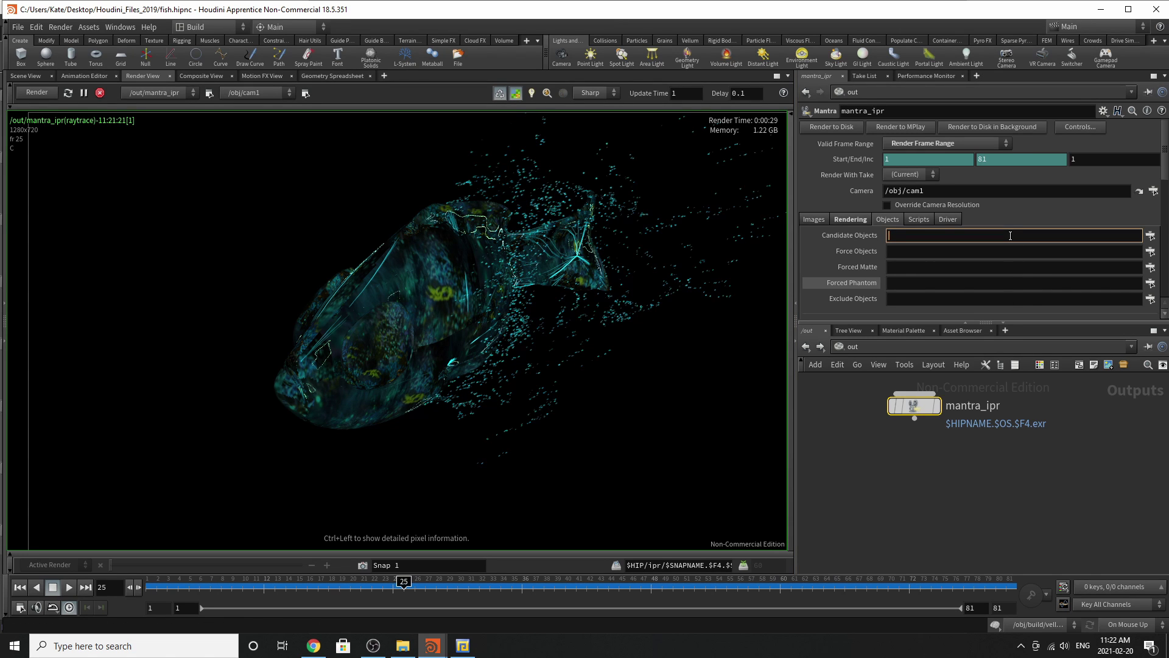
{"action": "left_click", "coordinate": [963, 451]}
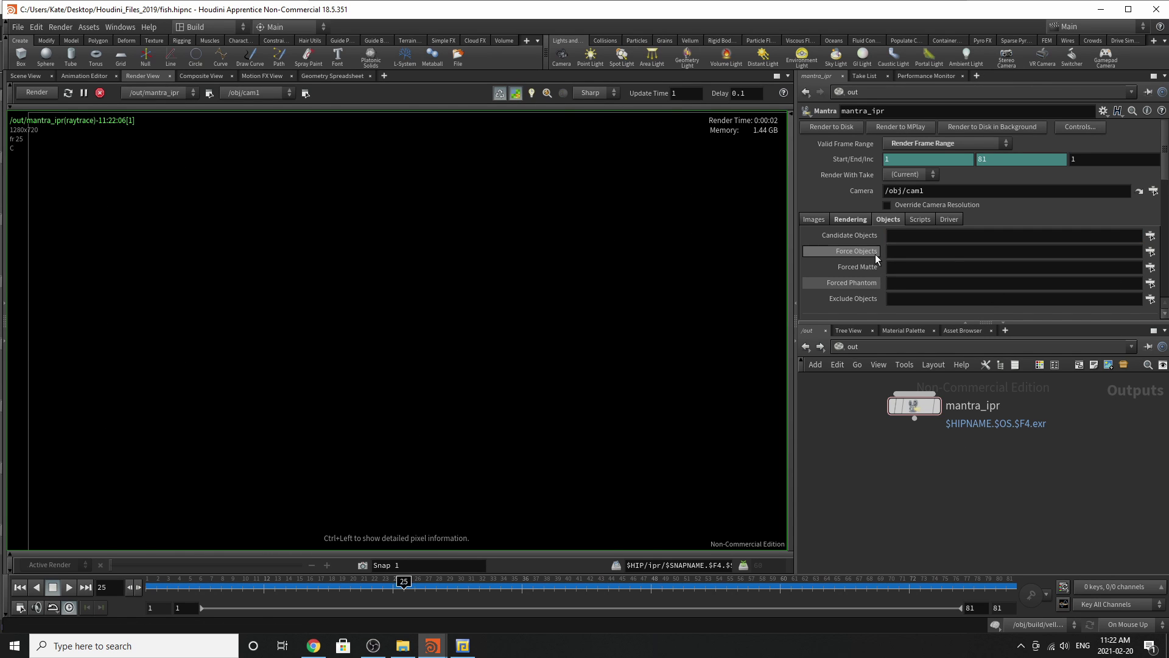
{"action": "left_click", "coordinate": [1151, 251]}
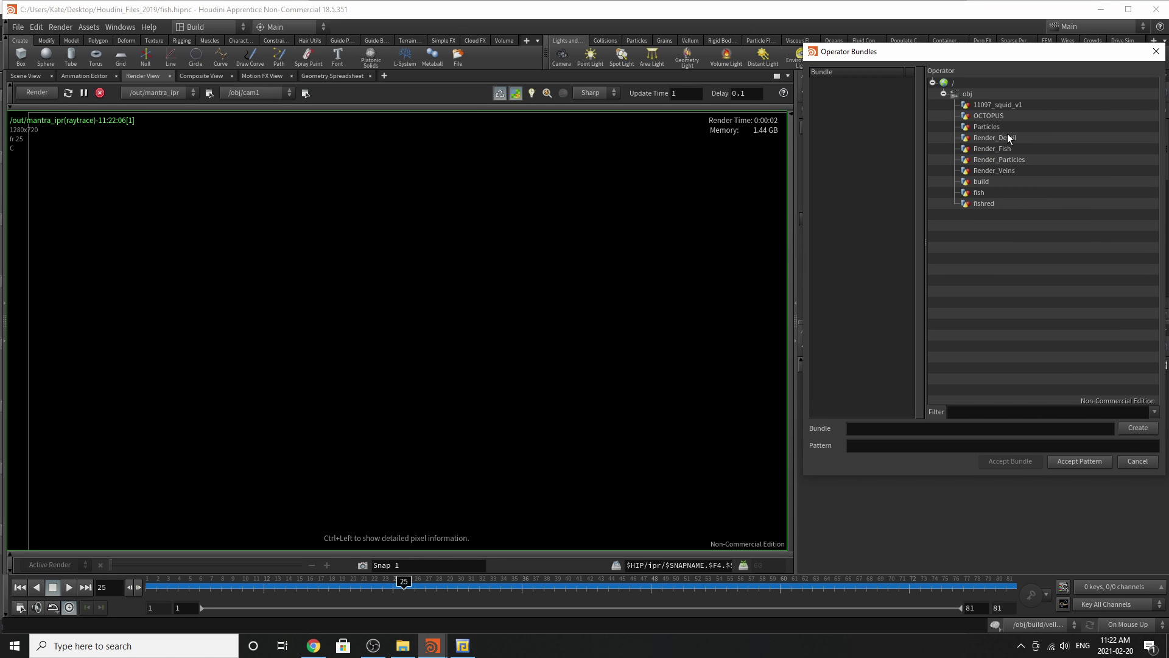
{"action": "double_click", "coordinate": [993, 149]}
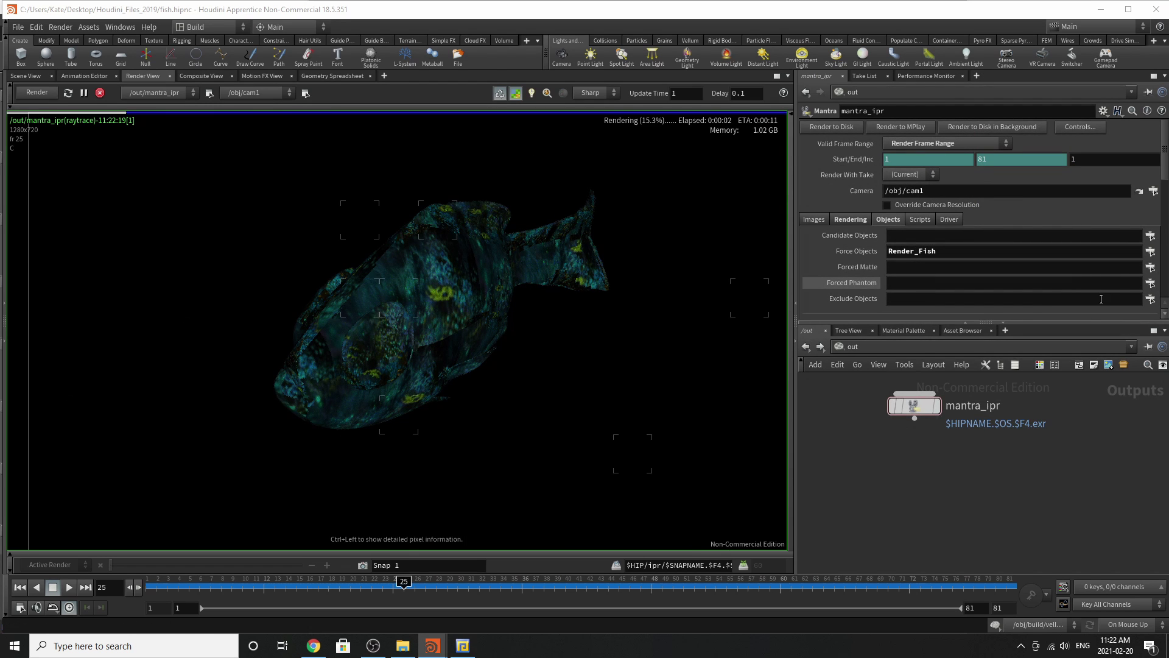
Set Forced Matte to Render_Veins, Render_Particles and Render_Detail
{"action": "left_click", "coordinate": [1151, 269]}
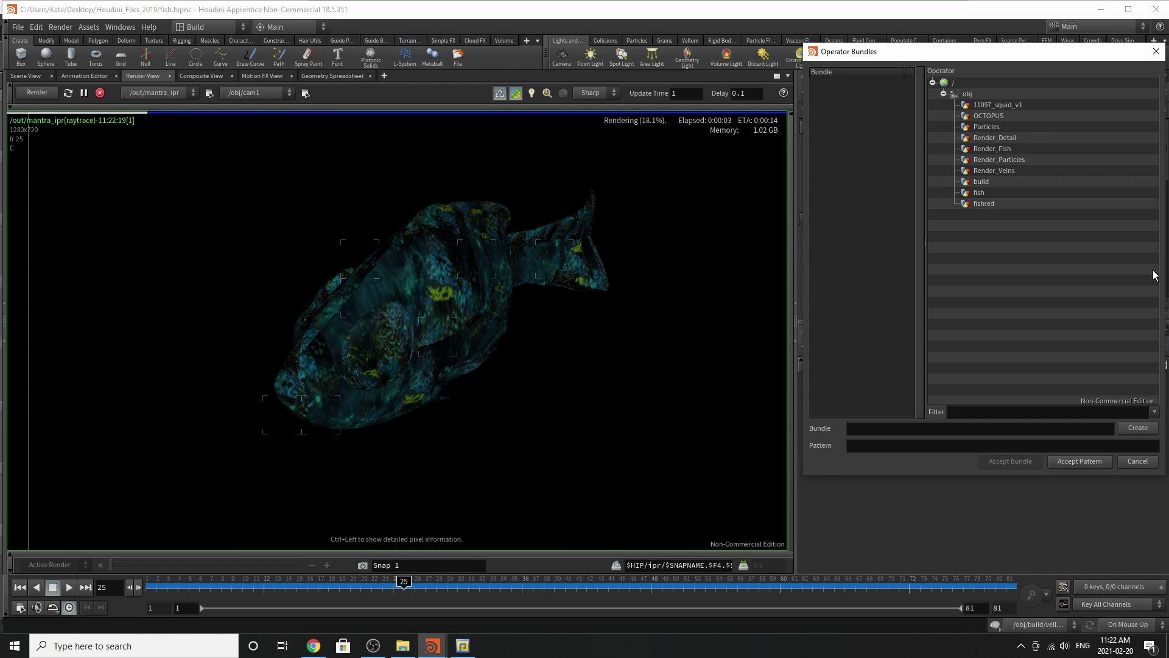
{"action": "left_click", "coordinate": [1016, 171]}
{"action": "left_click", "coordinate": [1024, 160], "text": "ctrl"}
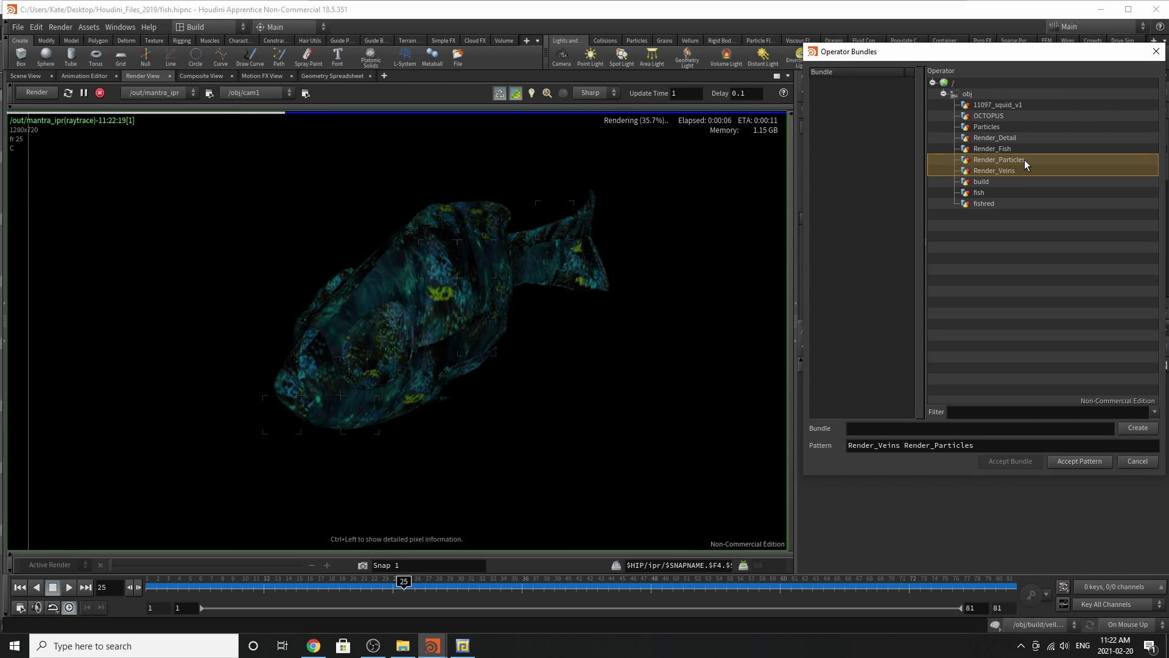
{"action": "left_click", "coordinate": [1035, 137], "text": "ctrl"}
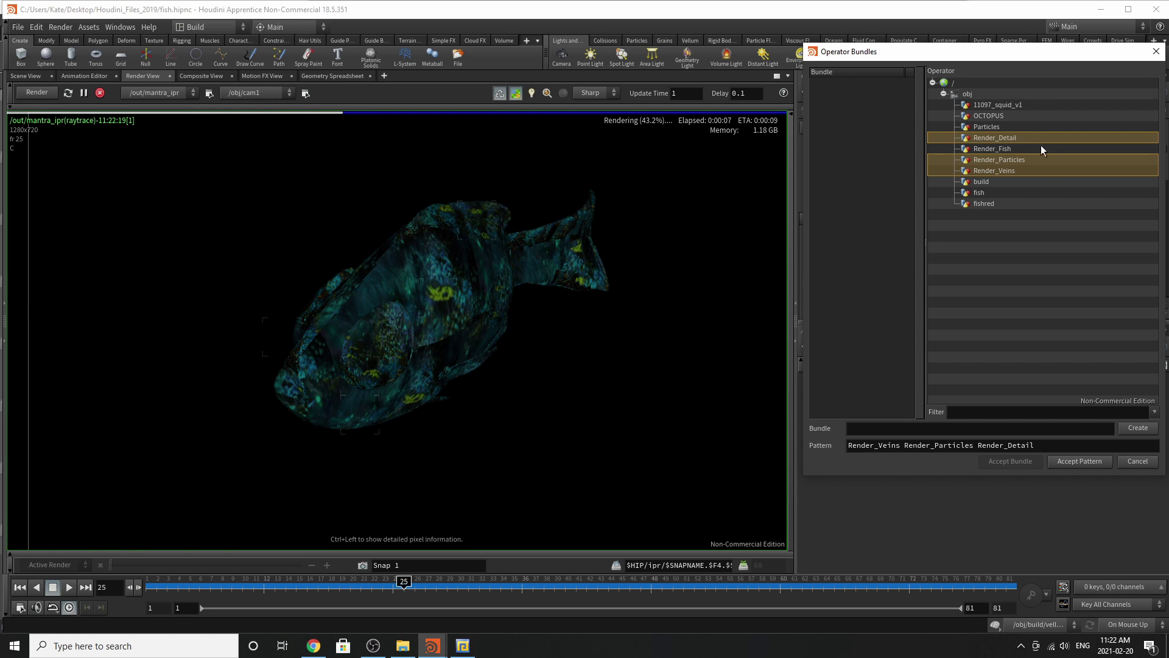
{"action": "left_click", "coordinate": [1070, 462]}
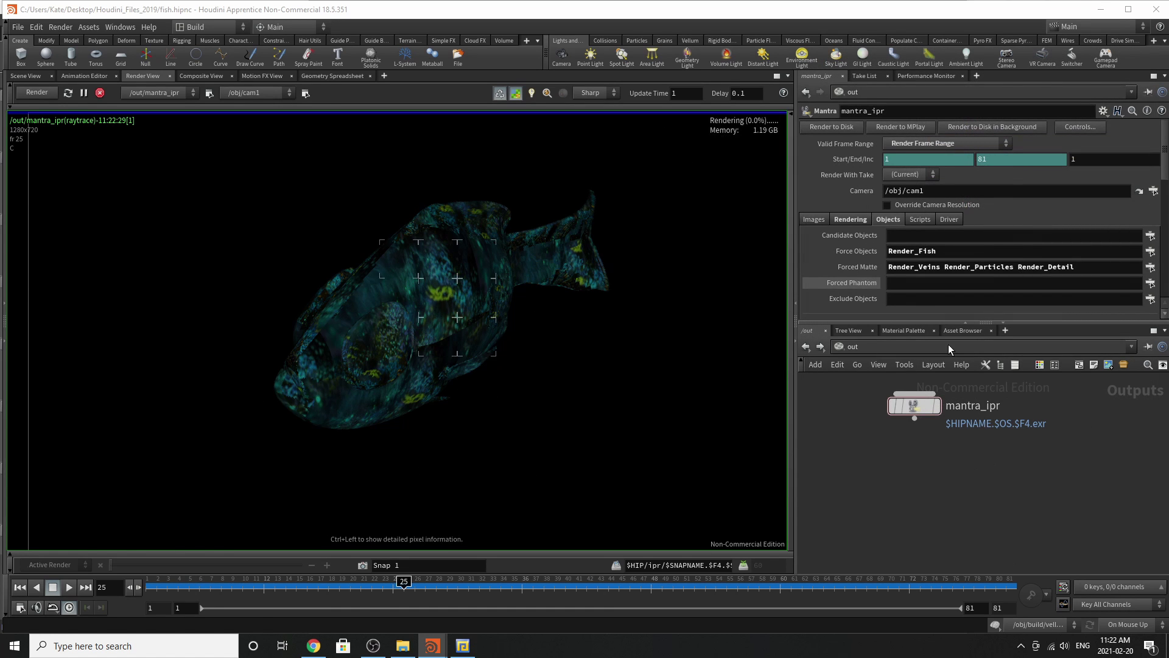
View the render's alpha and blue channels, close the LUT dialog, and return to full RGB
{"action": "left_click", "coordinate": [7, 556]}
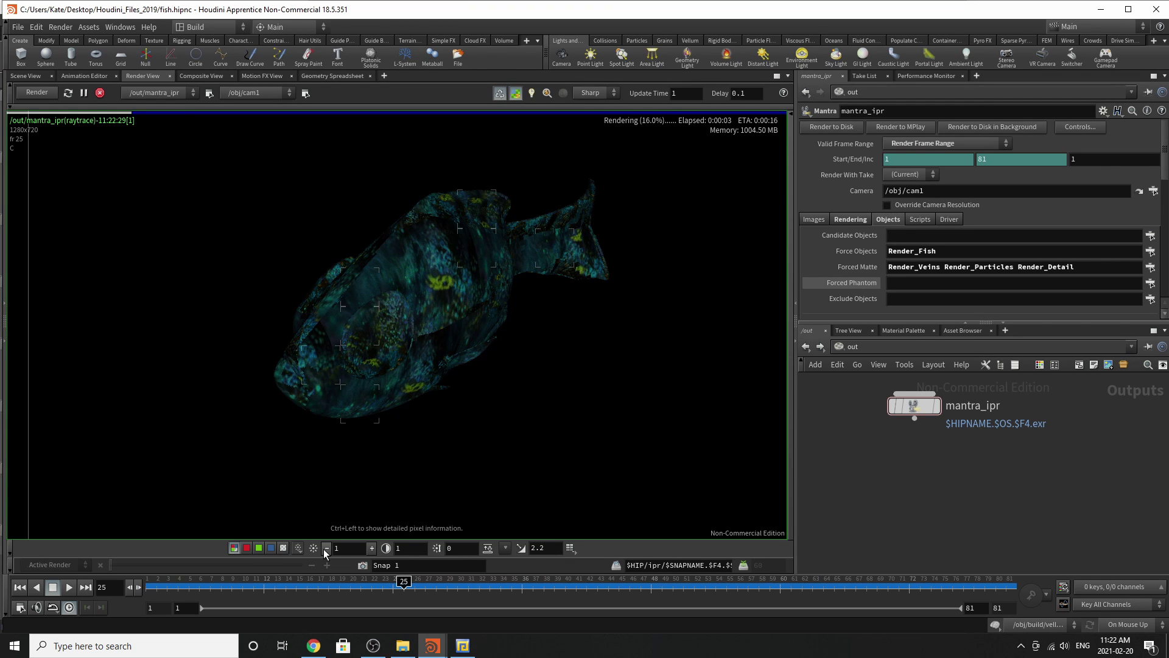
{"action": "left_click", "coordinate": [282, 547]}
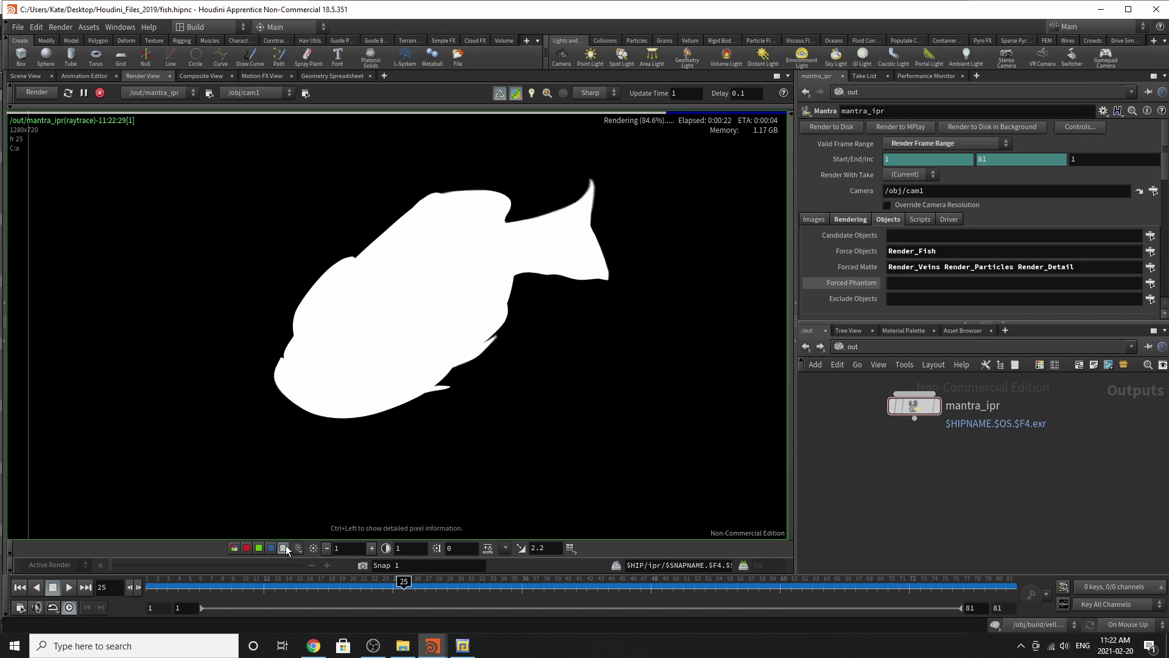
{"action": "left_click", "coordinate": [570, 548]}
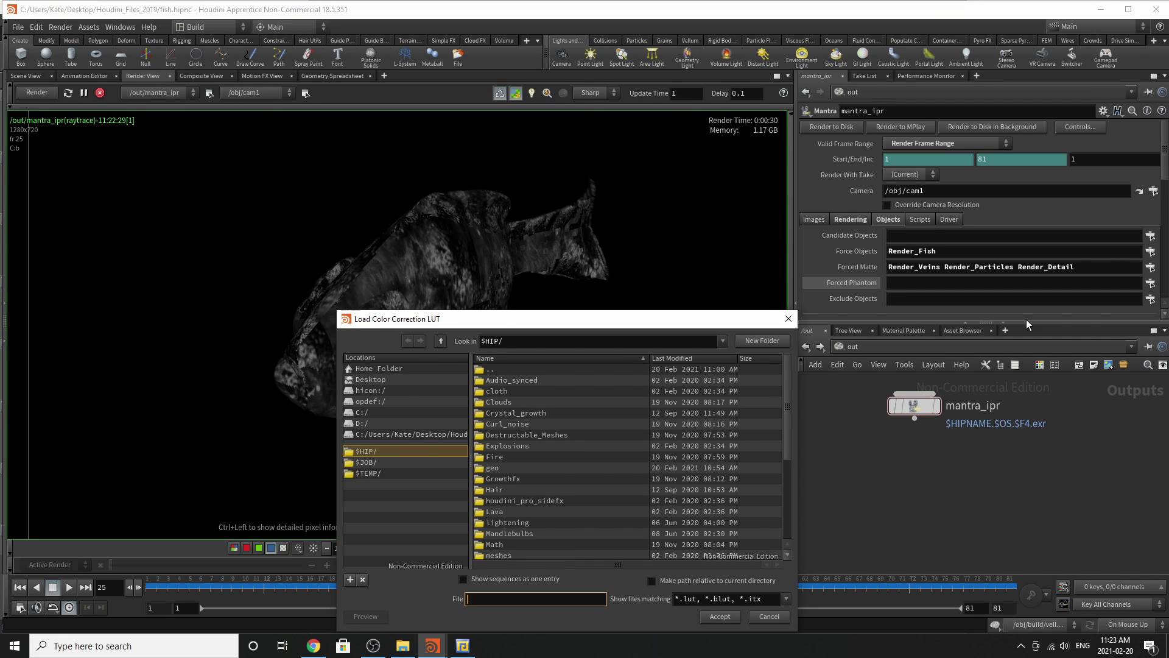
{"action": "left_click", "coordinate": [794, 316]}
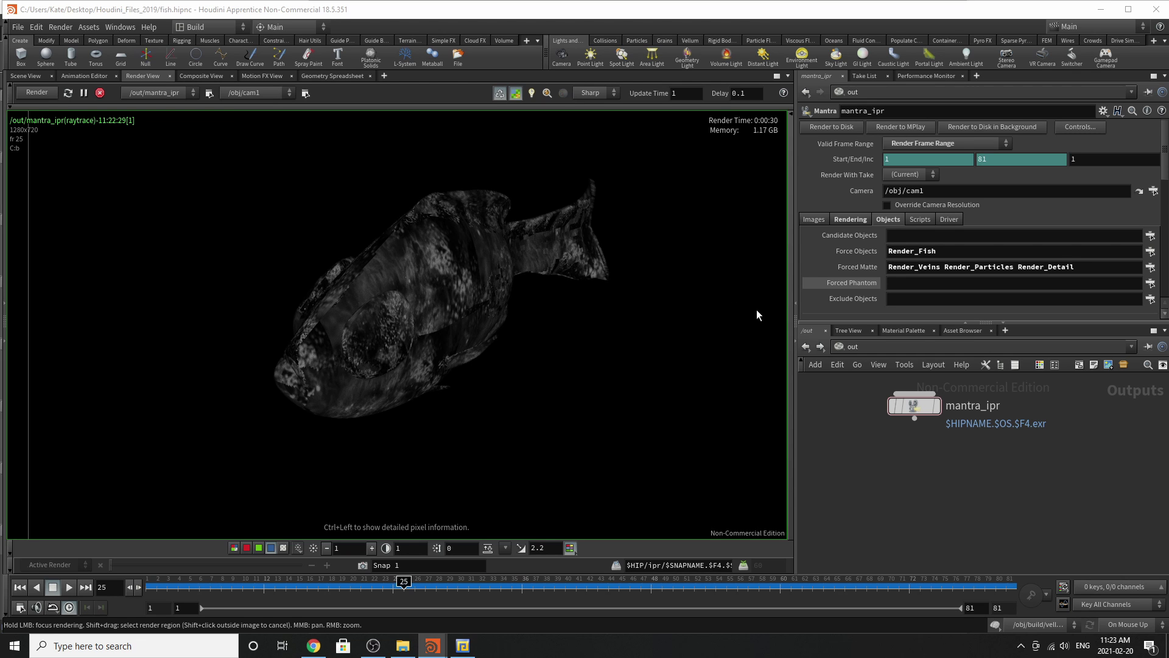
{"action": "left_click", "coordinate": [234, 547]}
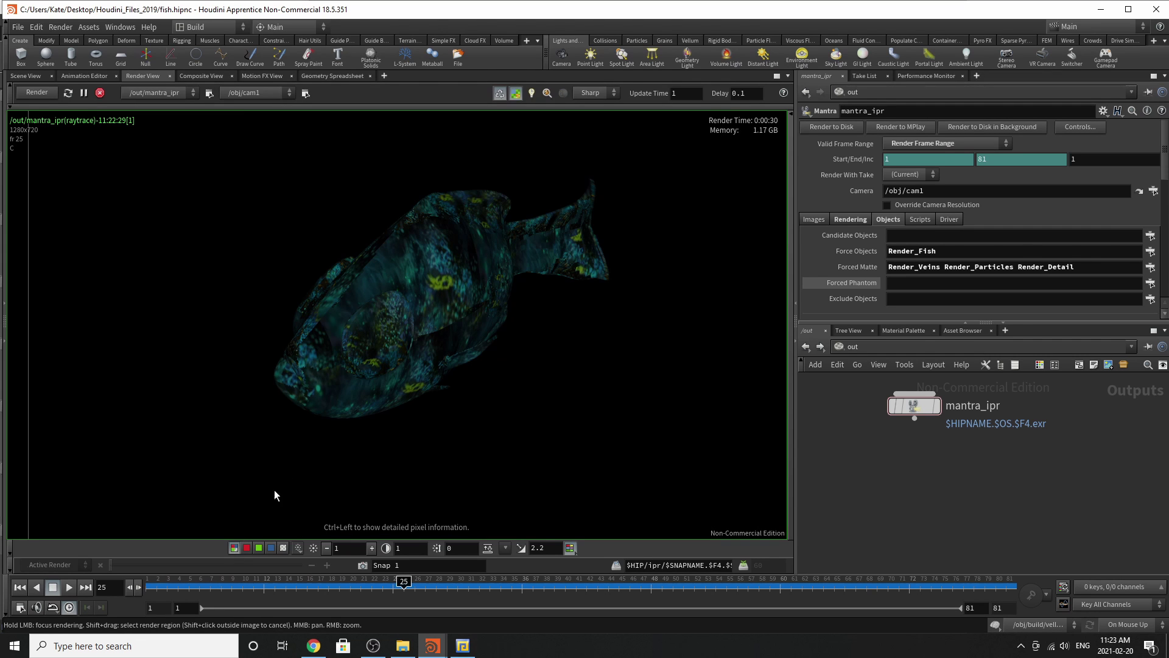
Rename the mantra_ipr render node to Fish_Render
{"action": "double_click", "coordinate": [980, 406]}
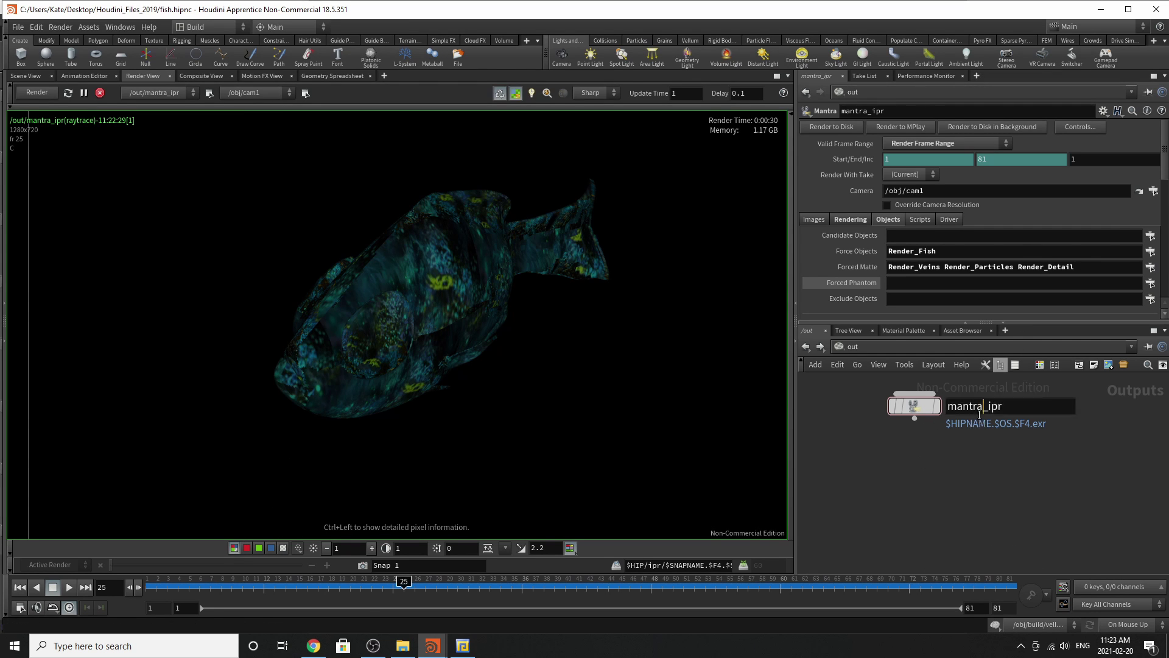
{"action": "left_click_drag", "start_coordinate": [994, 406], "coordinate": [915, 434]}
{"action": "left_click_drag", "start_coordinate": [1033, 406], "coordinate": [824, 418]}
{"action": "type", "text": "F"}
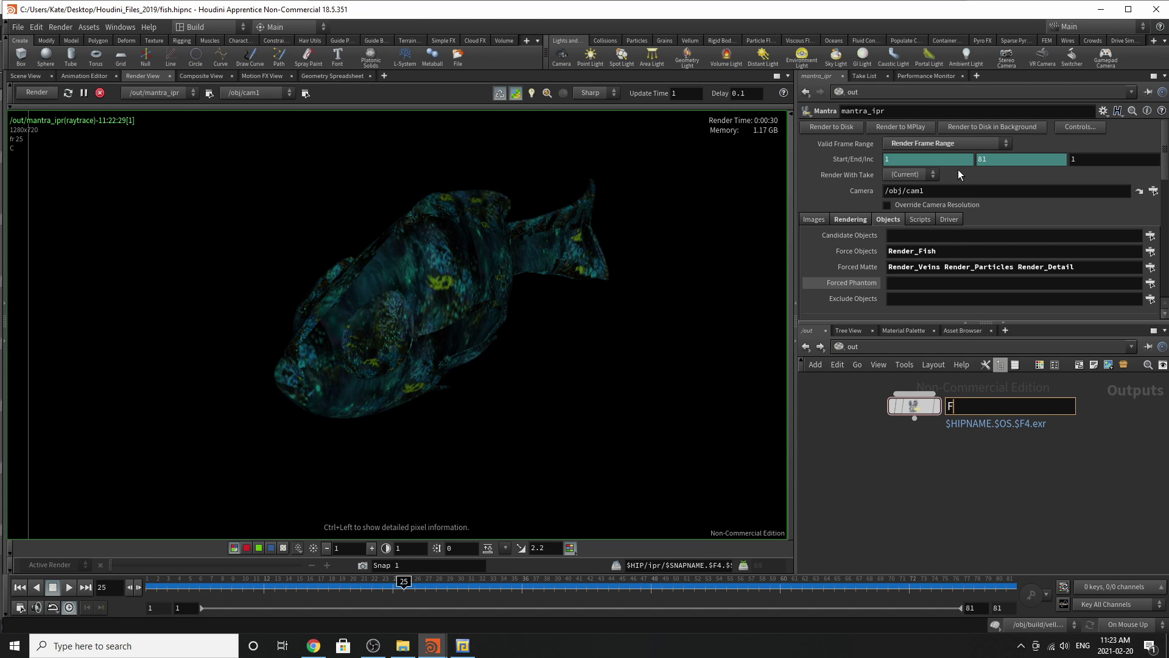
{"action": "type", "text": "ish_Render"}
{"action": "key", "text": "Return"}
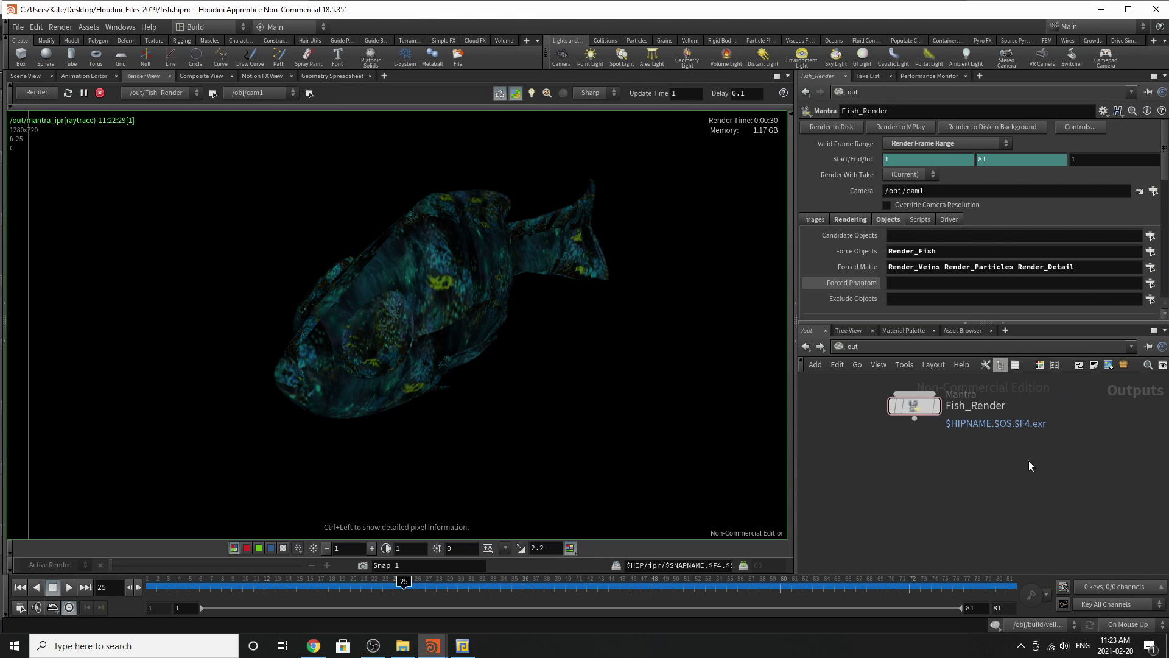
{"action": "left_click", "coordinate": [814, 219]}
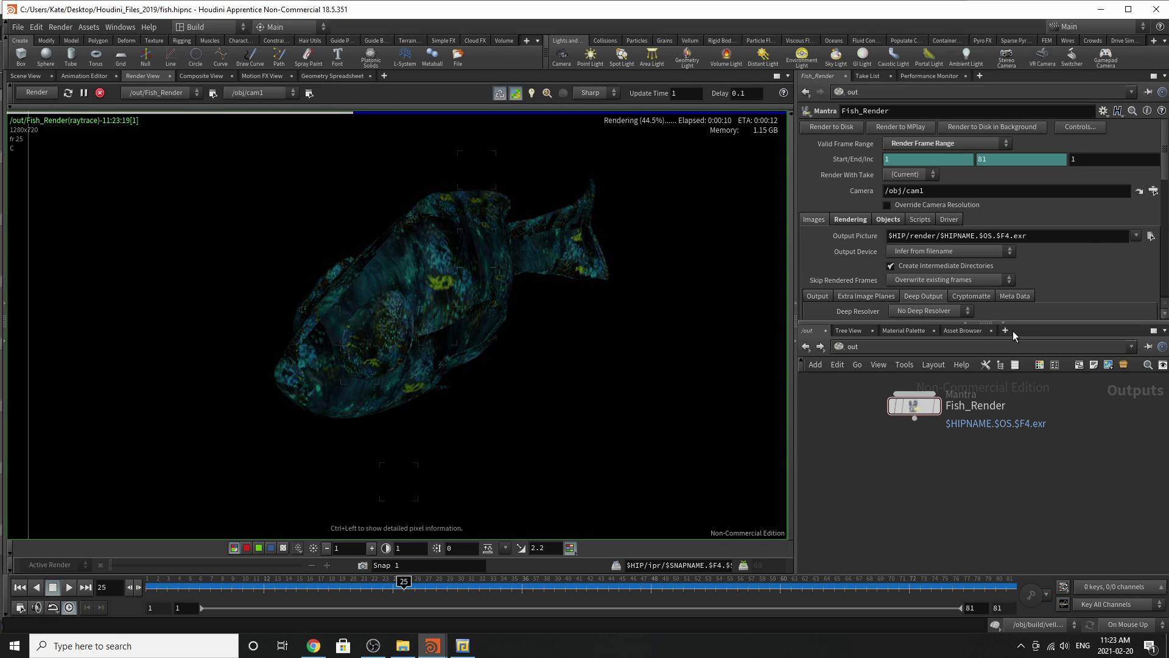
Set Fish_Render's Valid Frame Range to Render Current Frame
{"action": "mouse_move", "coordinate": [908, 409]}
{"action": "left_click", "coordinate": [952, 145]}
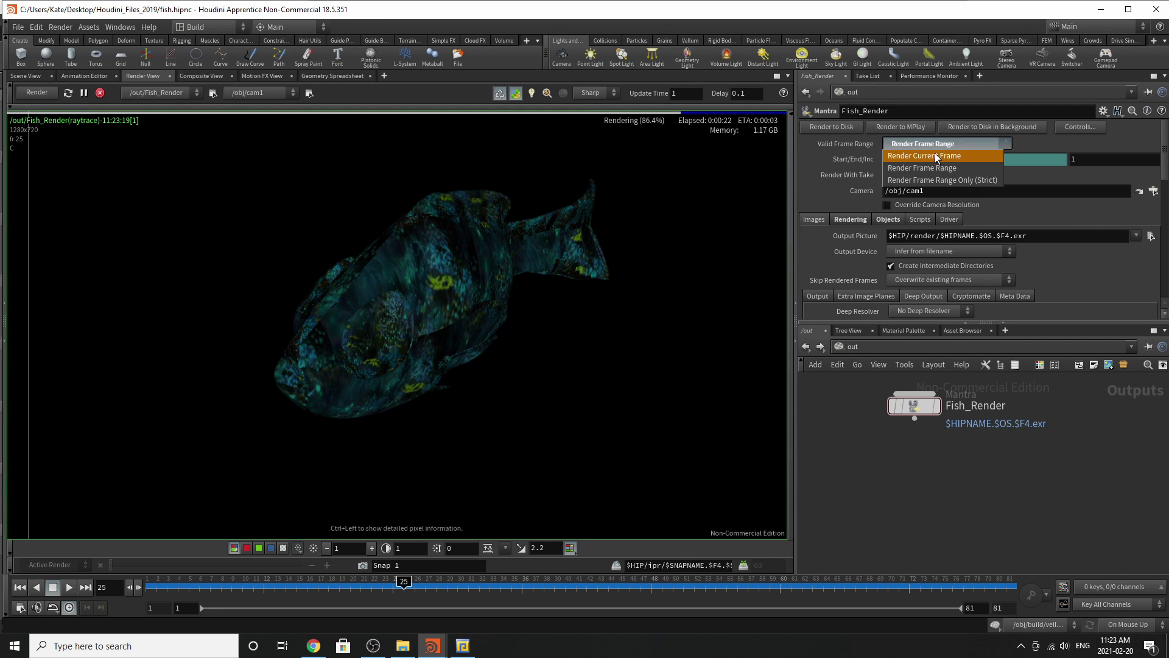
{"action": "left_click", "coordinate": [936, 156]}
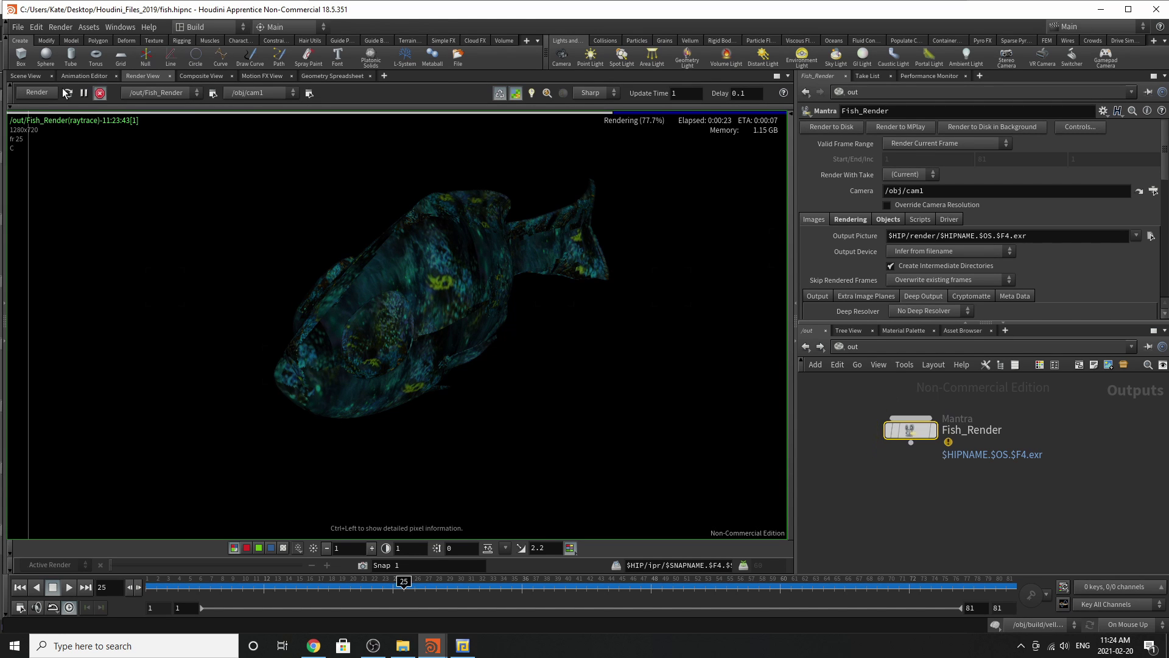
Switch the main view to Scene View and return to the /out network
{"action": "left_click", "coordinate": [25, 76]}
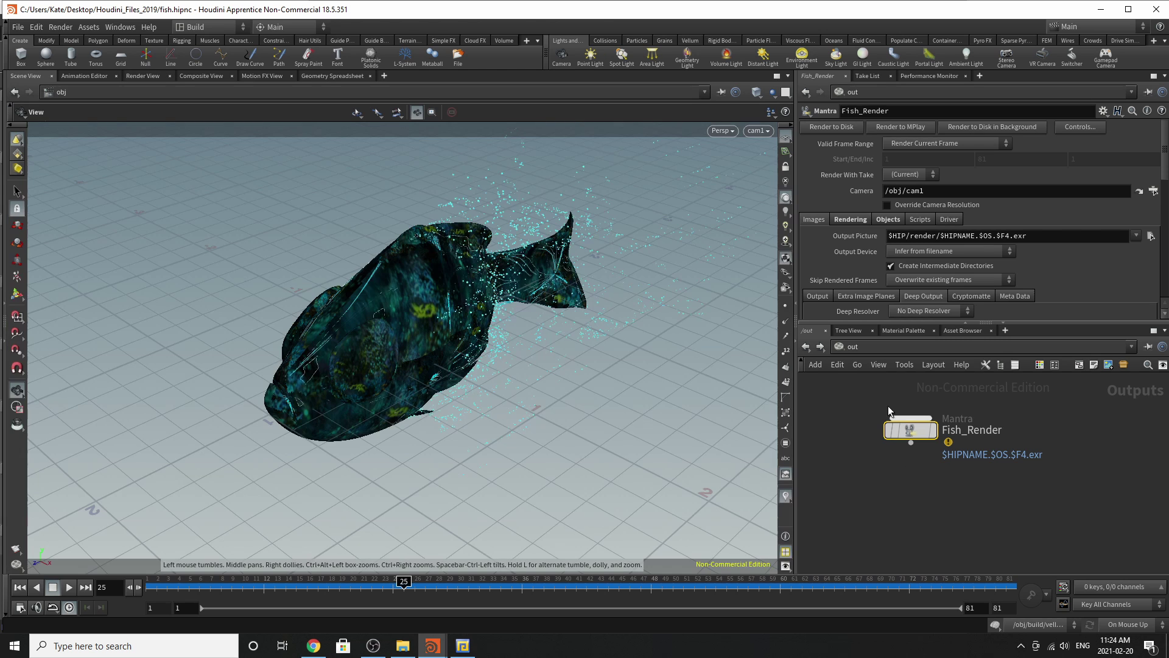
{"action": "left_click", "coordinate": [806, 346]}
{"action": "left_click", "coordinate": [901, 352]}
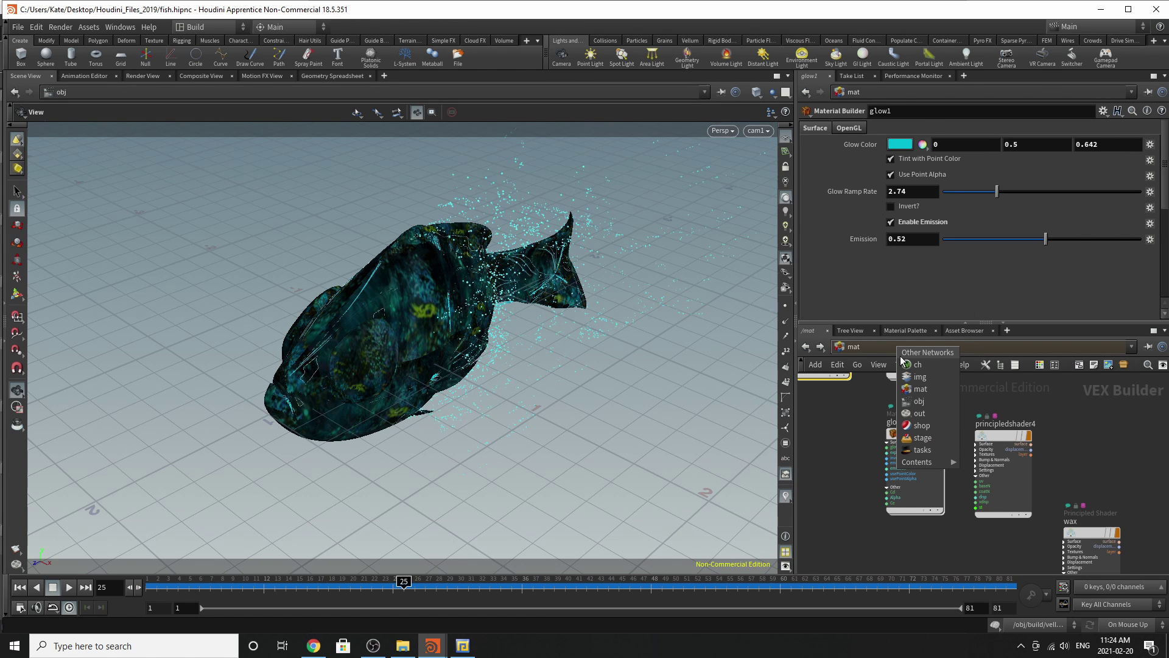
{"action": "left_click", "coordinate": [919, 413]}
In Fish_Render's Objects settings, set Force Lights to envlight1
{"action": "left_click", "coordinate": [888, 172]}
{"action": "scroll", "coordinate": [932, 261], "scroll_direction": "down", "scroll_amount": 2}
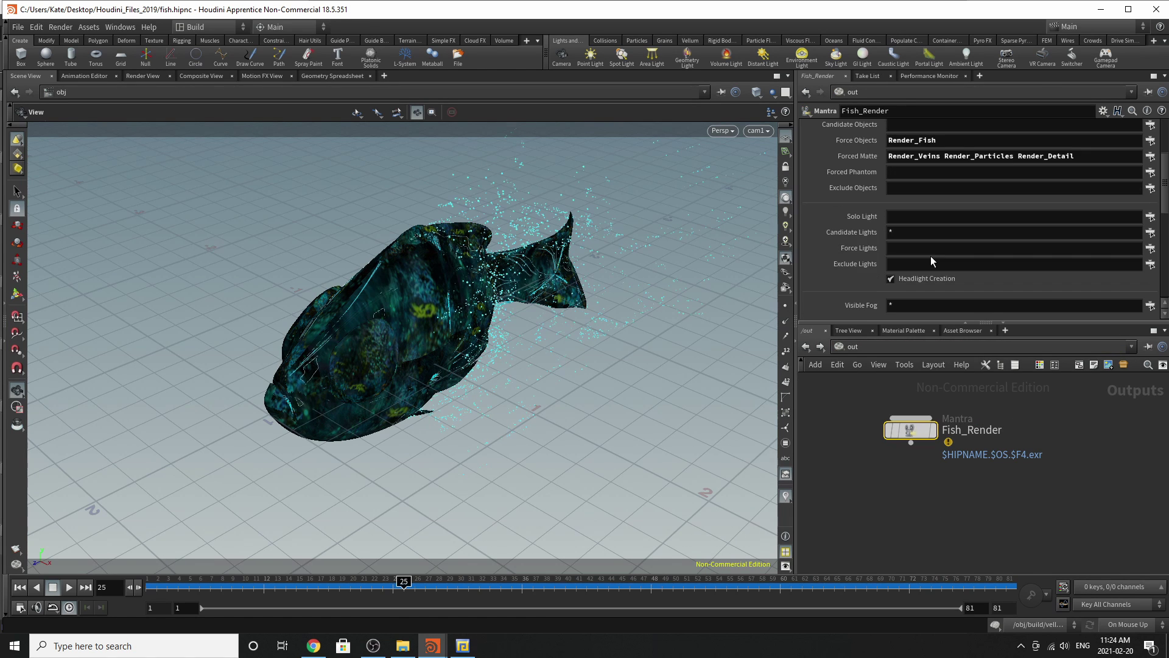
{"action": "left_click", "coordinate": [915, 237]}
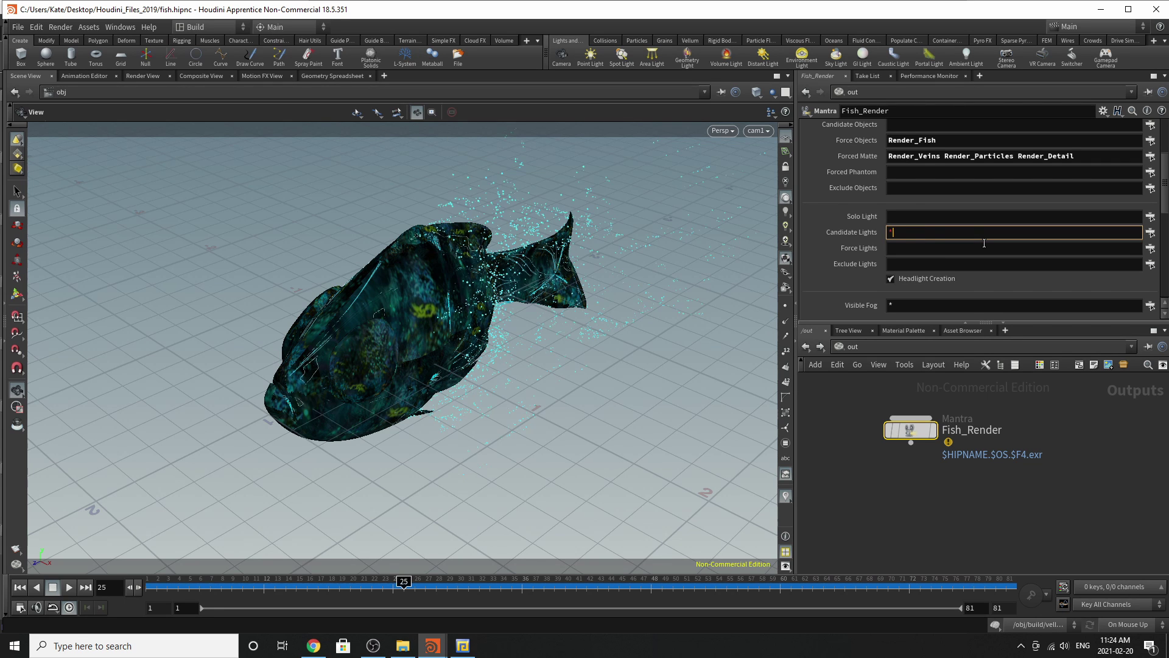
{"action": "left_click", "coordinate": [1151, 248]}
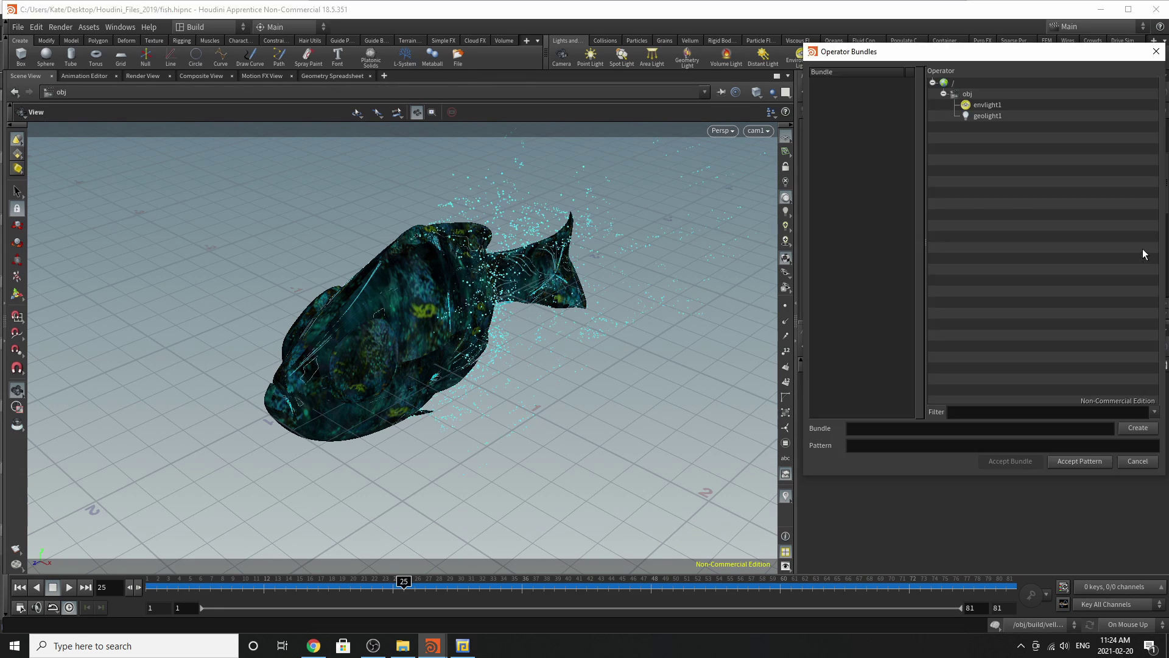
{"action": "double_click", "coordinate": [982, 106]}
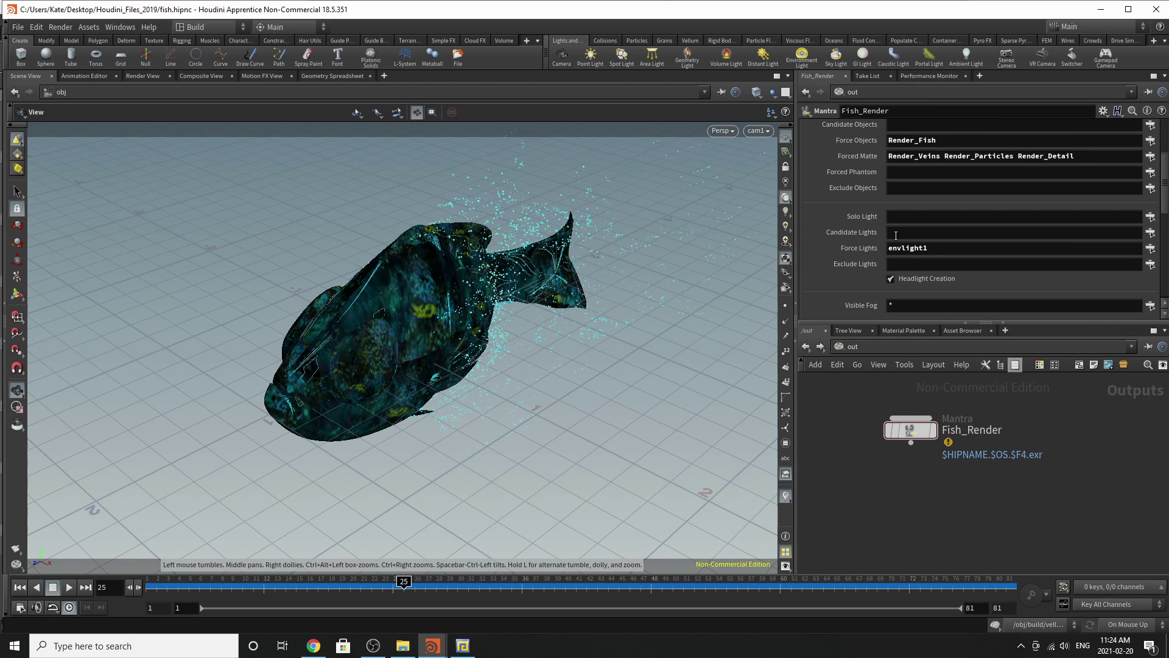
{"action": "scroll", "coordinate": [890, 244], "scroll_direction": "up", "scroll_amount": 3}
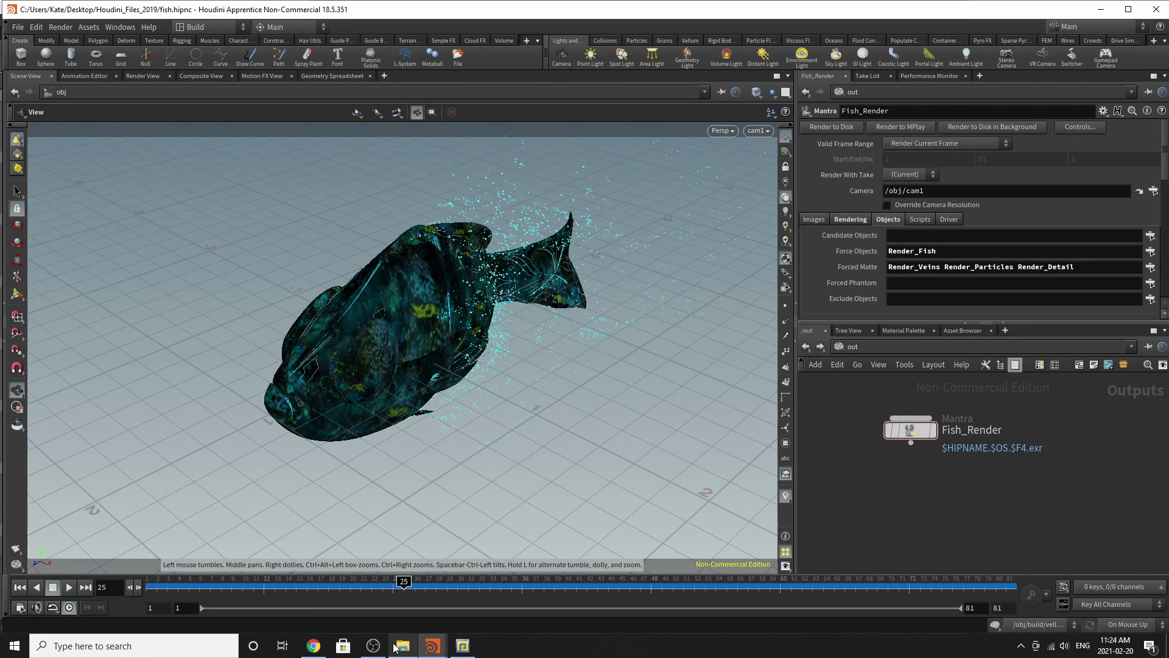
{"action": "mouse_move", "coordinate": [395, 647]}
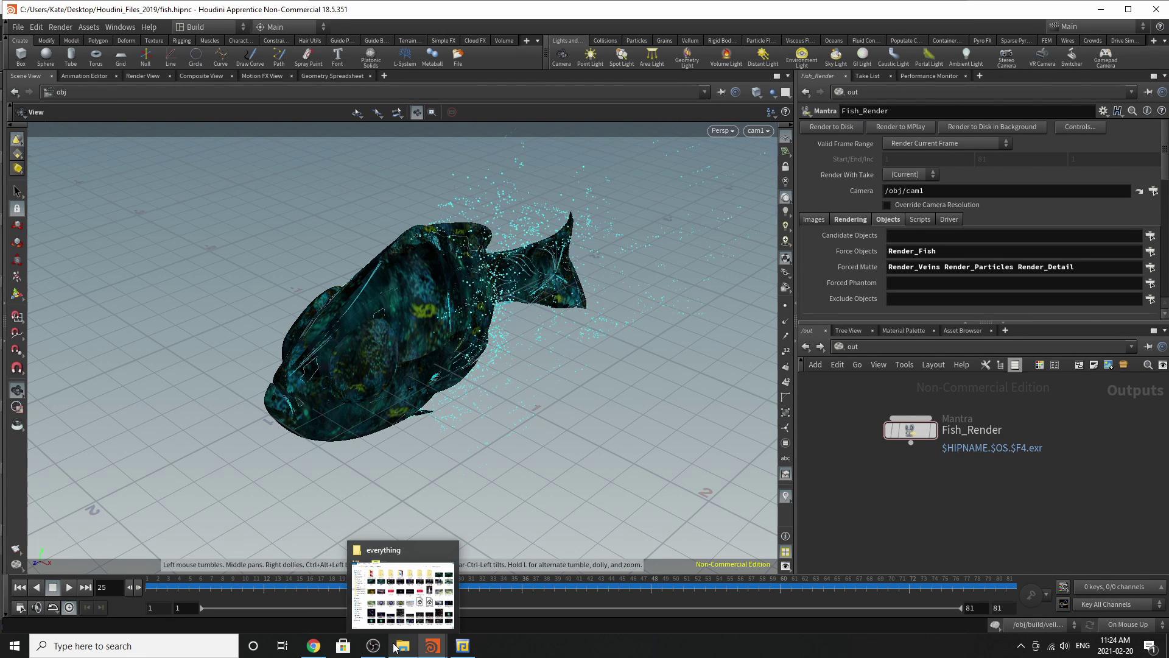
{"action": "left_click", "coordinate": [395, 648]}
{"action": "left_click", "coordinate": [212, 227]}
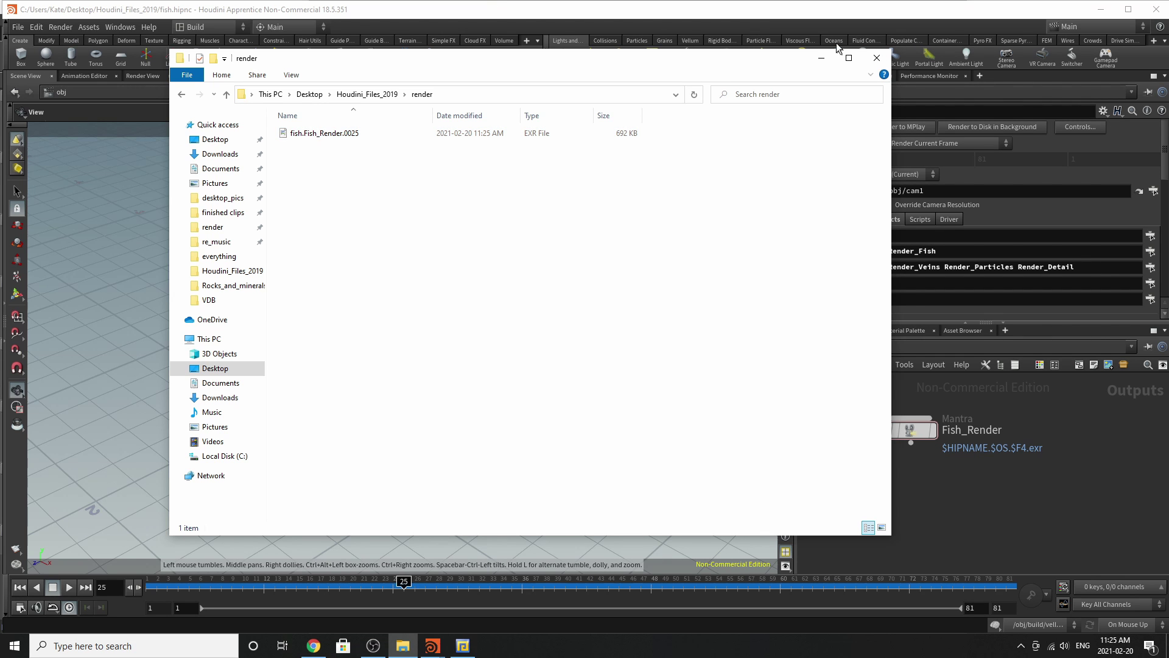
{"action": "left_click", "coordinate": [821, 58]}
{"action": "left_click_drag", "start_coordinate": [911, 430], "coordinate": [905, 422]}
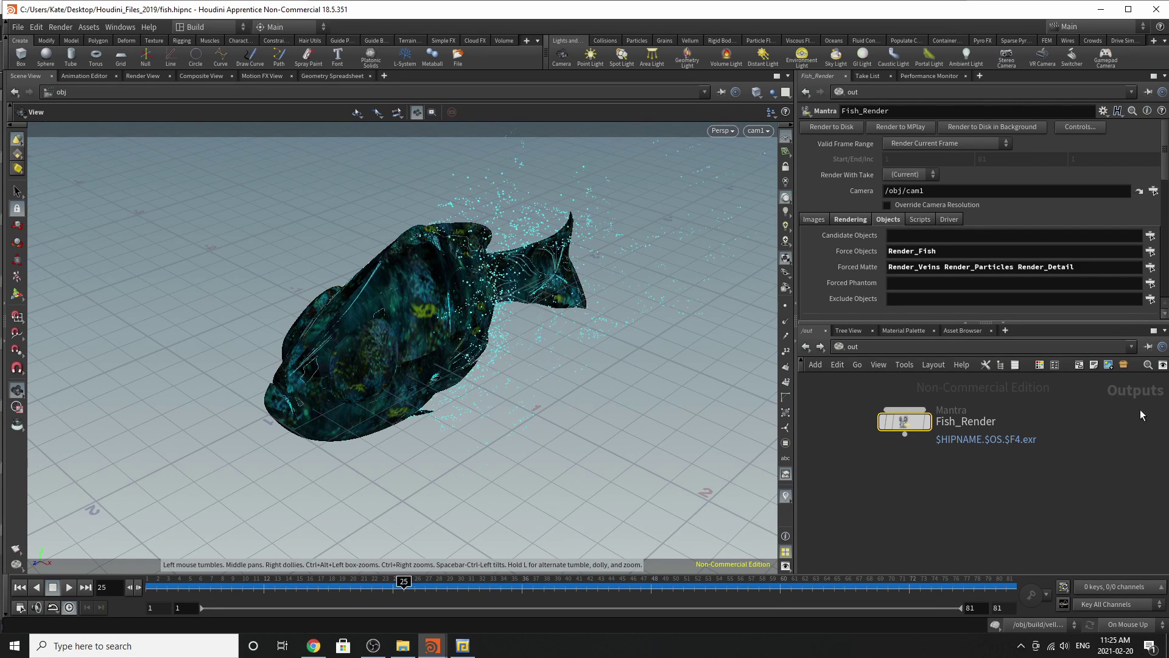
Copy Fish_Render, paste three copies and lay out the render nodes
{"action": "left_click", "coordinate": [914, 426]}
{"action": "key", "text": "ctrl+c"}
{"action": "key", "text": "ctrl+v"}
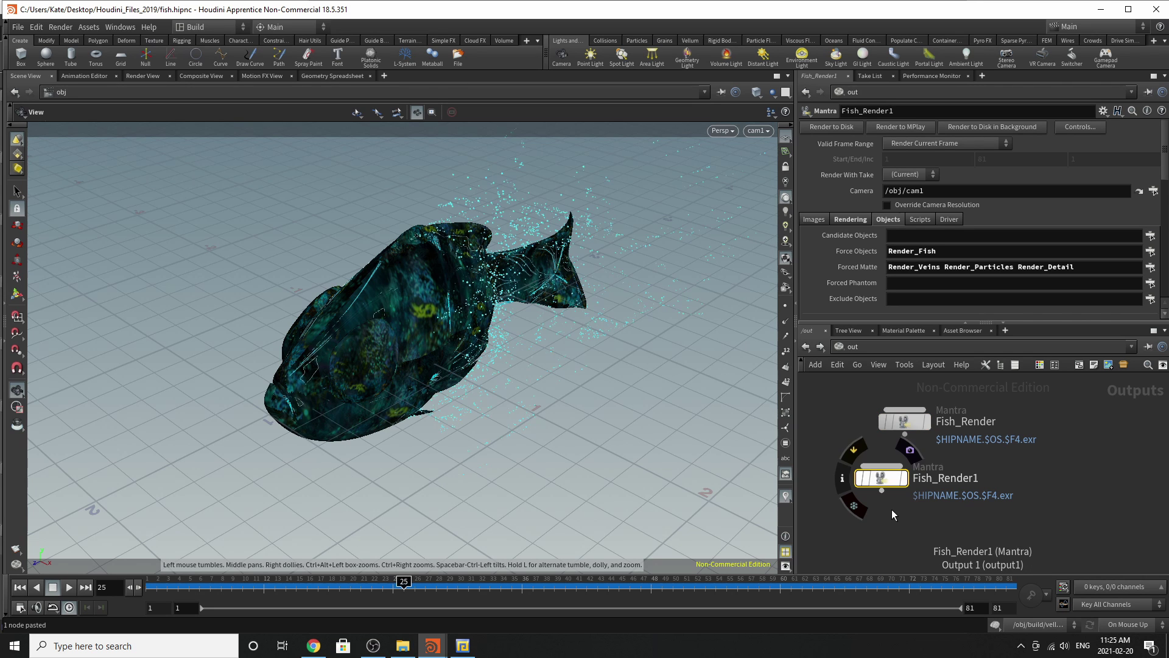
{"action": "key", "text": "ctrl+v"}
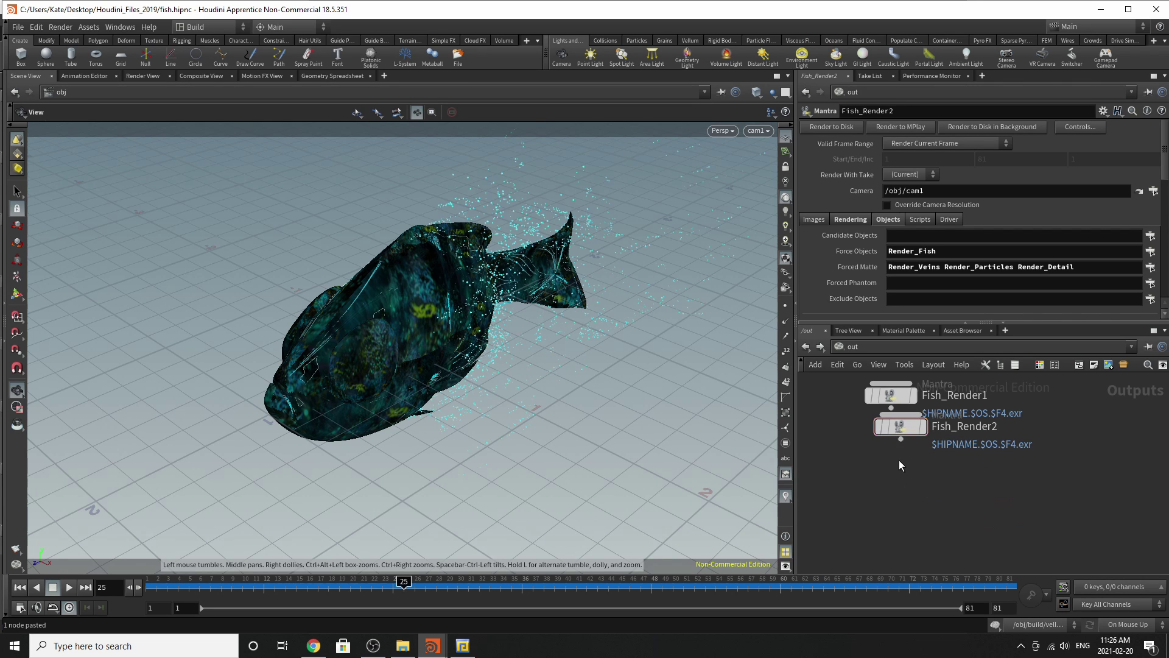
{"action": "key", "text": "ctrl+v"}
{"action": "key", "text": "l"}
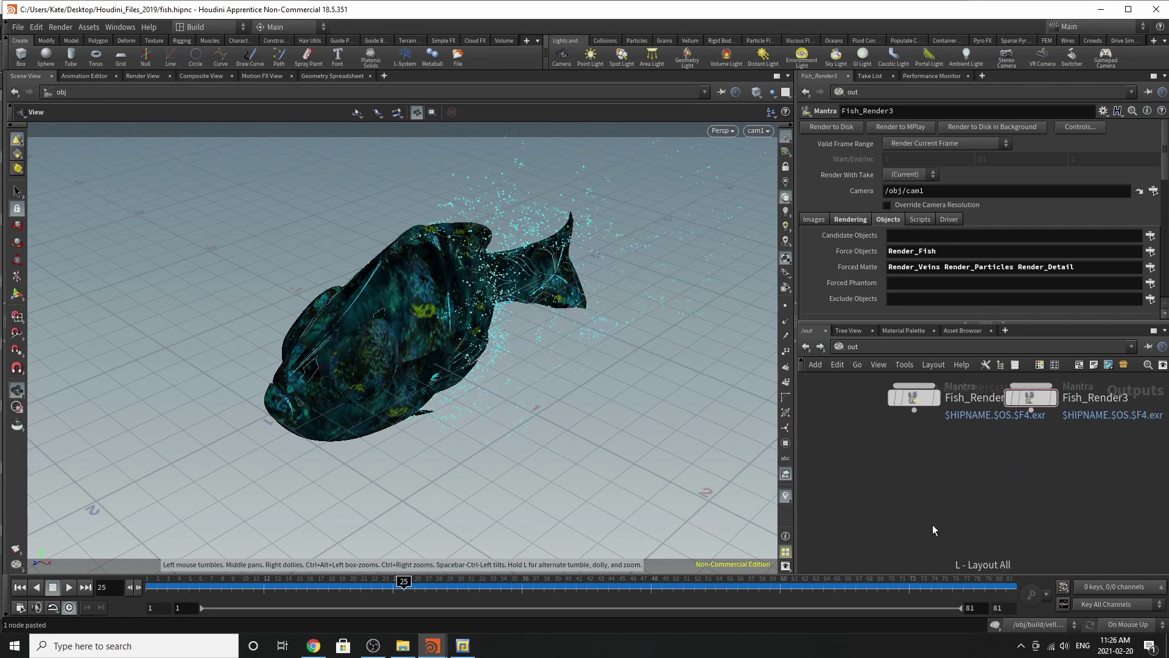
{"action": "left_click_drag", "start_coordinate": [931, 462], "coordinate": [973, 411]}
Rename Fish_Render2 to particle_Render
{"action": "double_click", "coordinate": [1005, 412]}
{"action": "type", "text": "particle_Render2"}
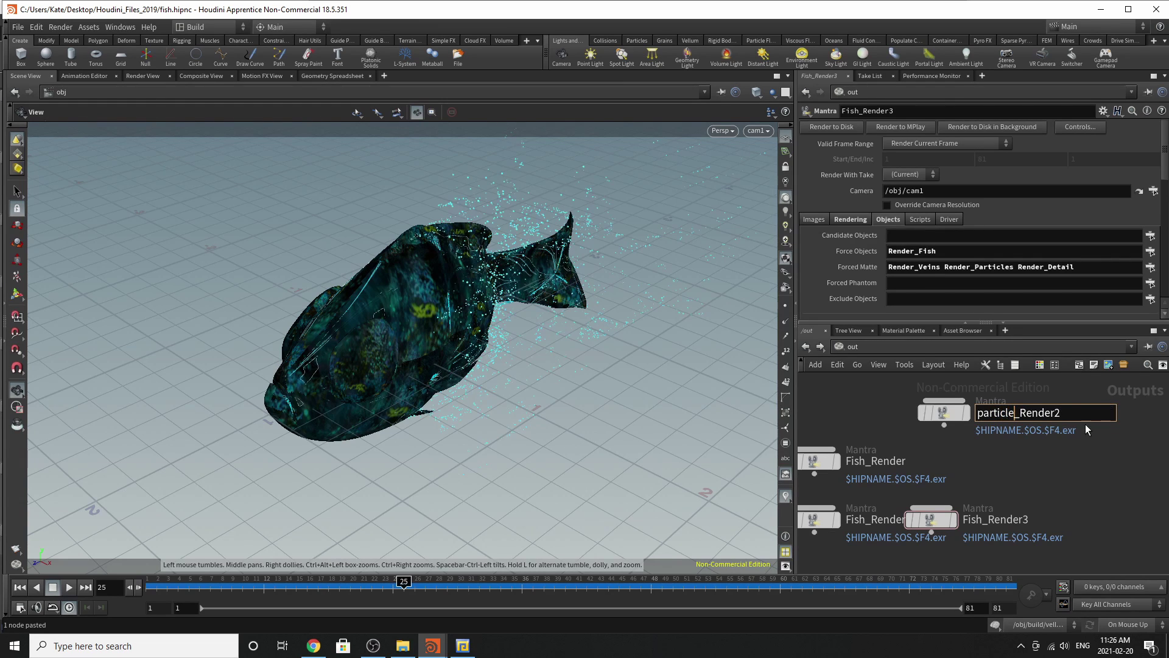
{"action": "left_click", "coordinate": [945, 413]}
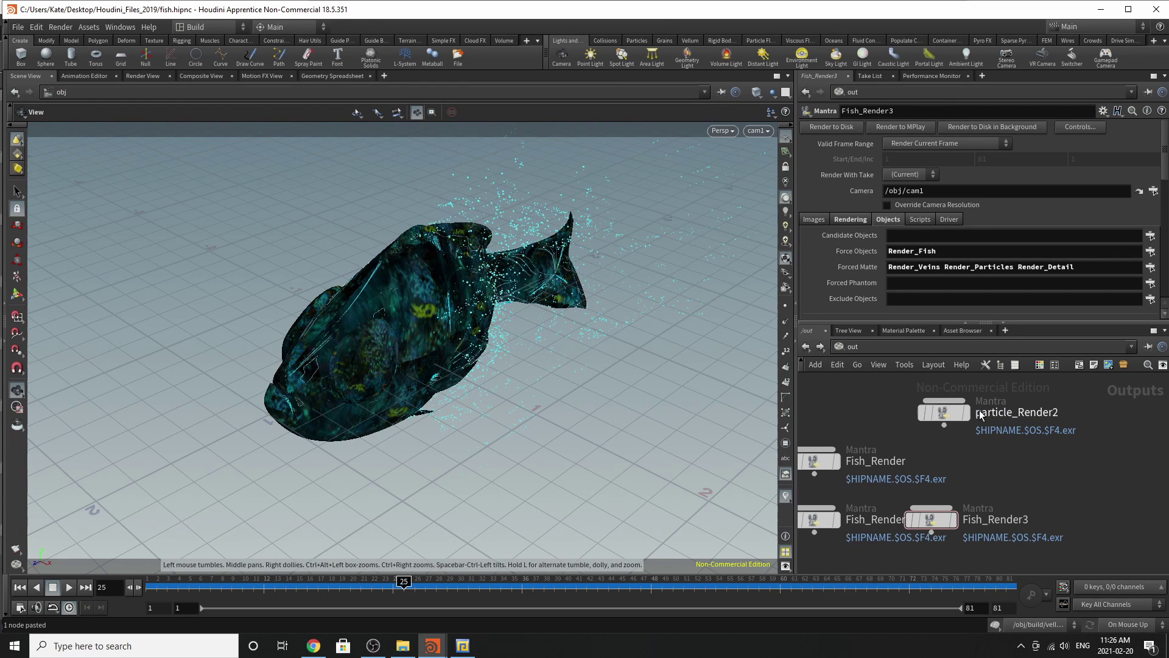
{"action": "double_click", "coordinate": [1059, 413]}
{"action": "key", "text": "BackSpace"}
{"action": "key", "text": "Return"}
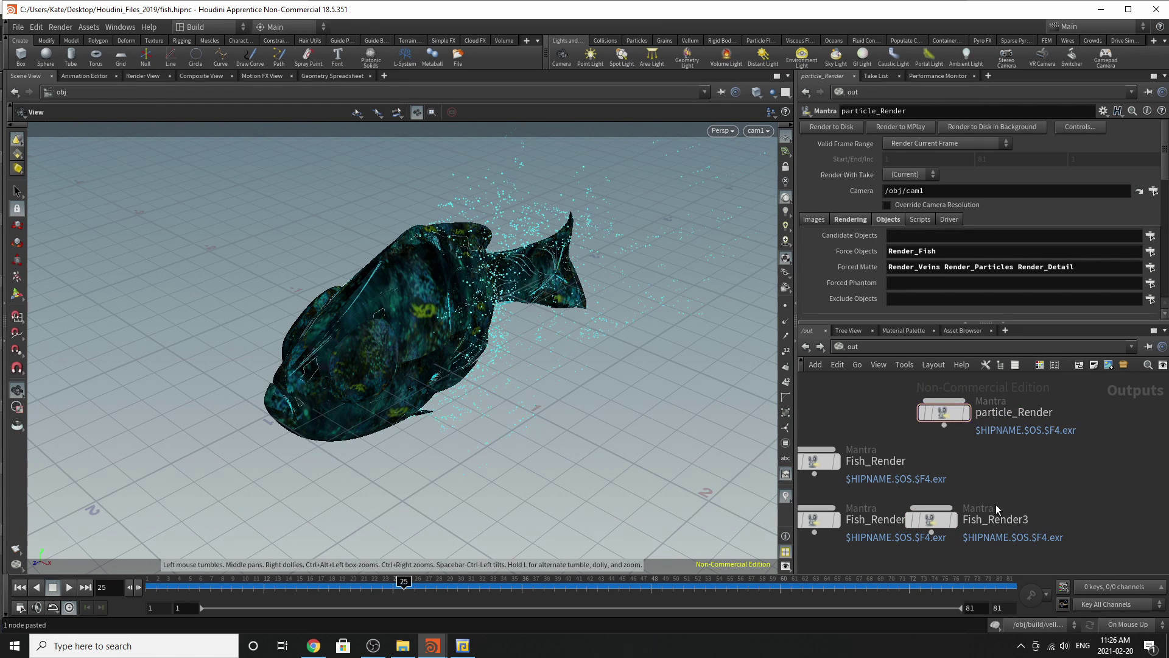
Rename Fish_Render3 to veins_Render, reposition it, and start renaming Fish_Render1 to detail
{"action": "double_click", "coordinate": [997, 517]}
{"action": "left_click_drag", "start_coordinate": [964, 519], "coordinate": [985, 520]}
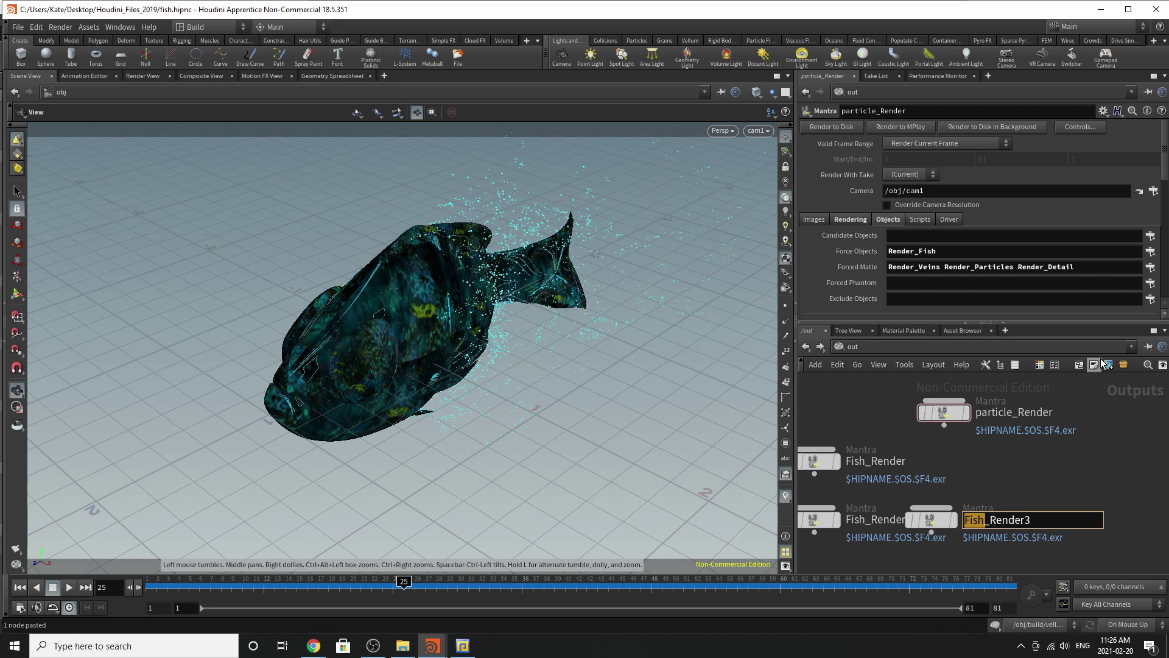
{"action": "type", "text": "veins"}
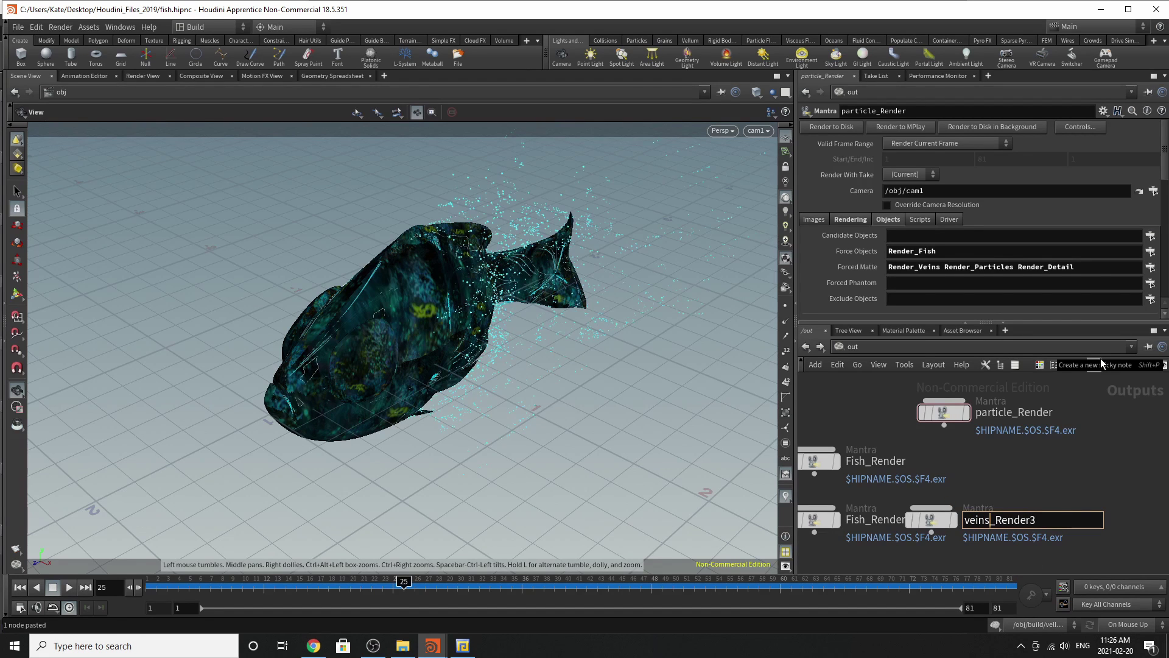
{"action": "left_click", "coordinate": [1041, 517]}
{"action": "key", "text": "BackSpace"}
{"action": "key", "text": "Return"}
{"action": "left_click_drag", "start_coordinate": [931, 519], "coordinate": [1042, 443]}
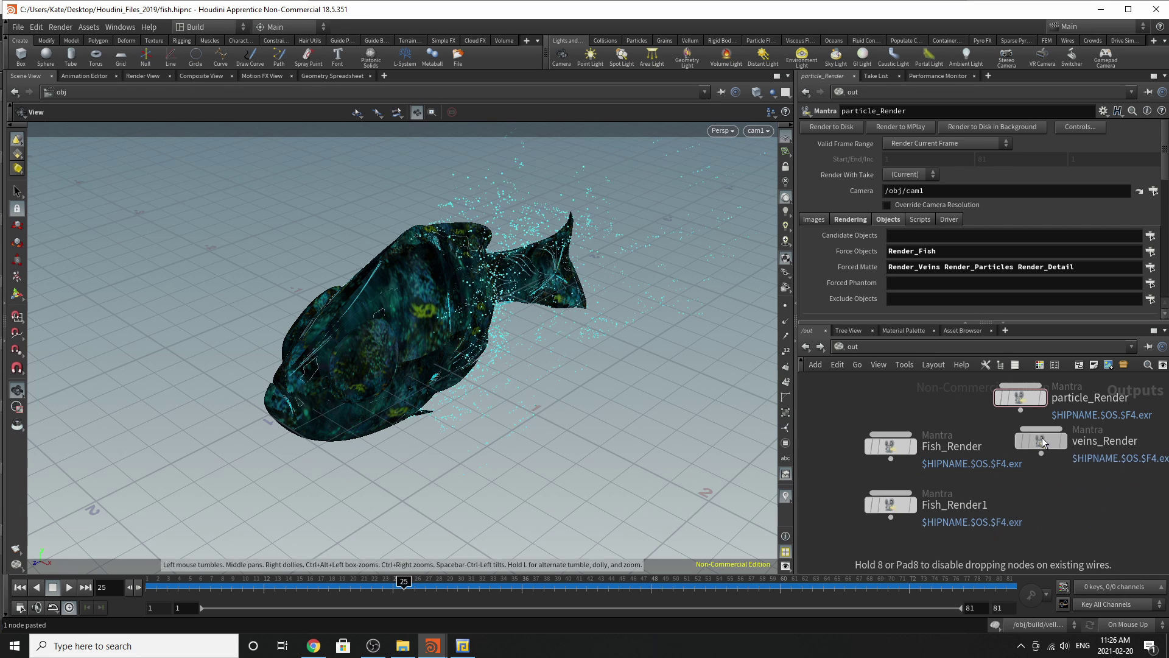
{"action": "double_click", "coordinate": [954, 505]}
{"action": "double_click", "coordinate": [933, 505]}
{"action": "type", "text": "detail"}
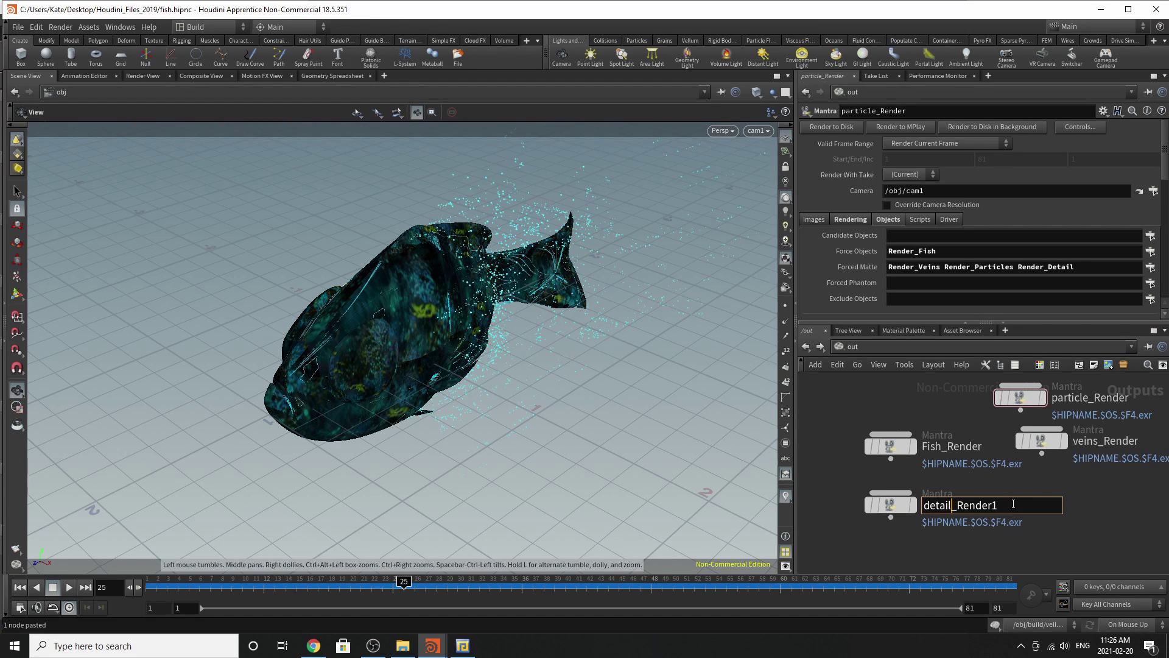
Finish naming the node detail_Render and set its Force Objects to Render_Detail
{"action": "key", "text": "BackSpace"}
{"action": "key", "text": "Return"}
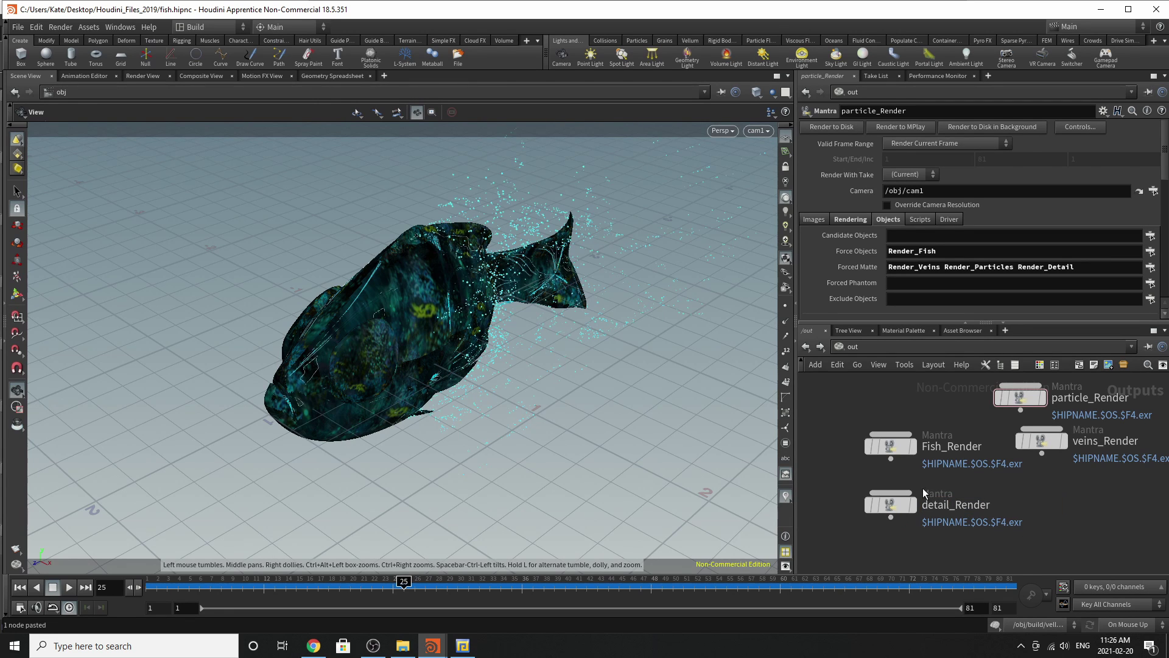
{"action": "left_click", "coordinate": [890, 511]}
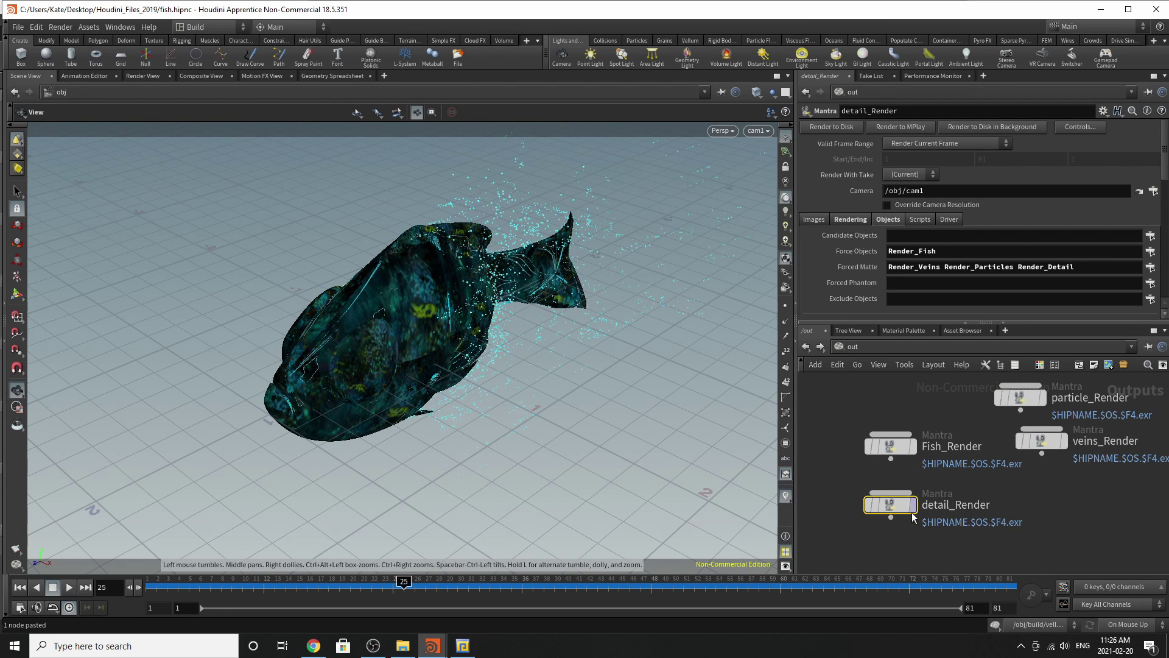
{"action": "left_click", "coordinate": [1150, 252]}
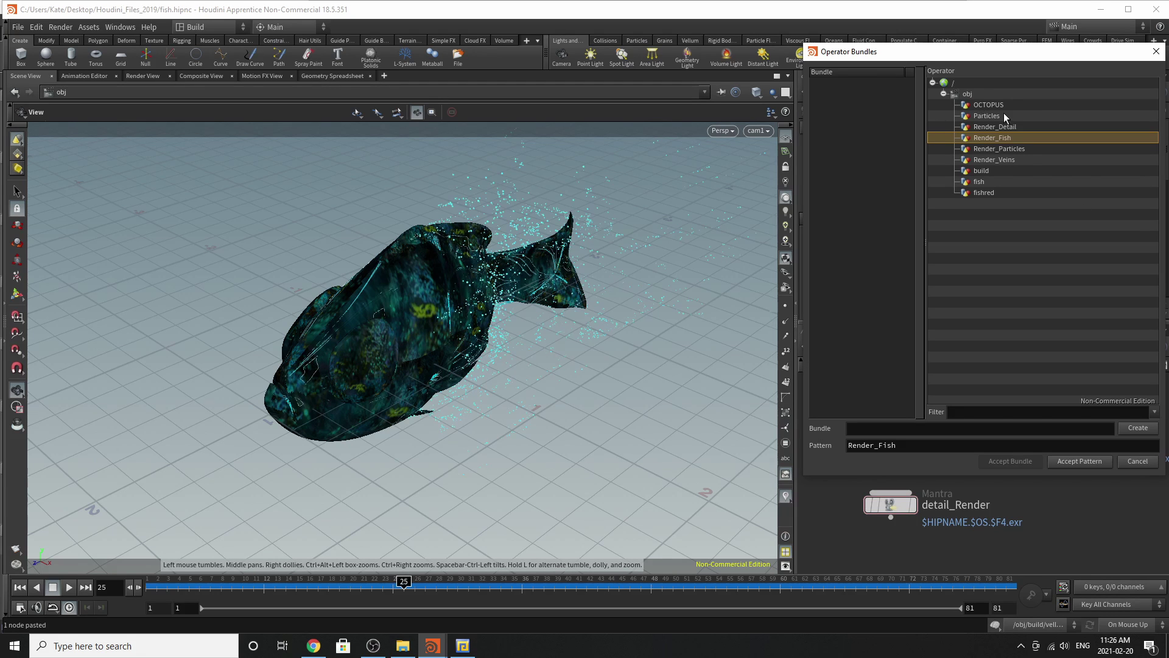
{"action": "double_click", "coordinate": [991, 127]}
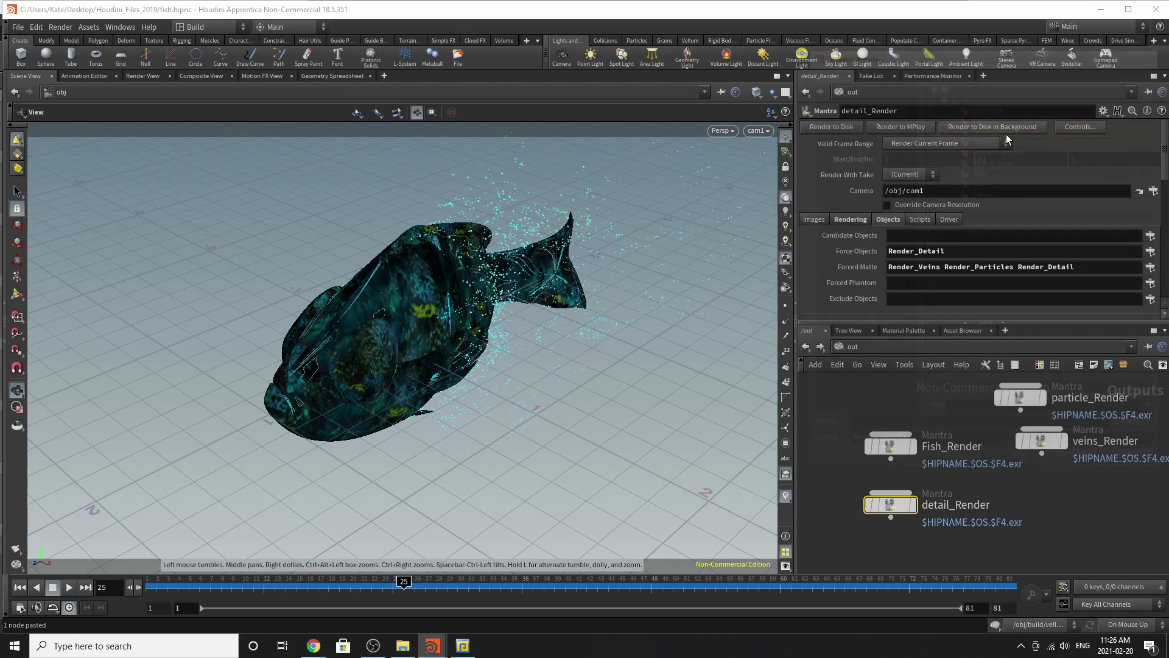
Set detail_Render's Forced Matte to Render_Fish, Render_Particles and Render_Veins
{"action": "left_click", "coordinate": [1148, 263]}
{"action": "left_click", "coordinate": [1130, 250]}
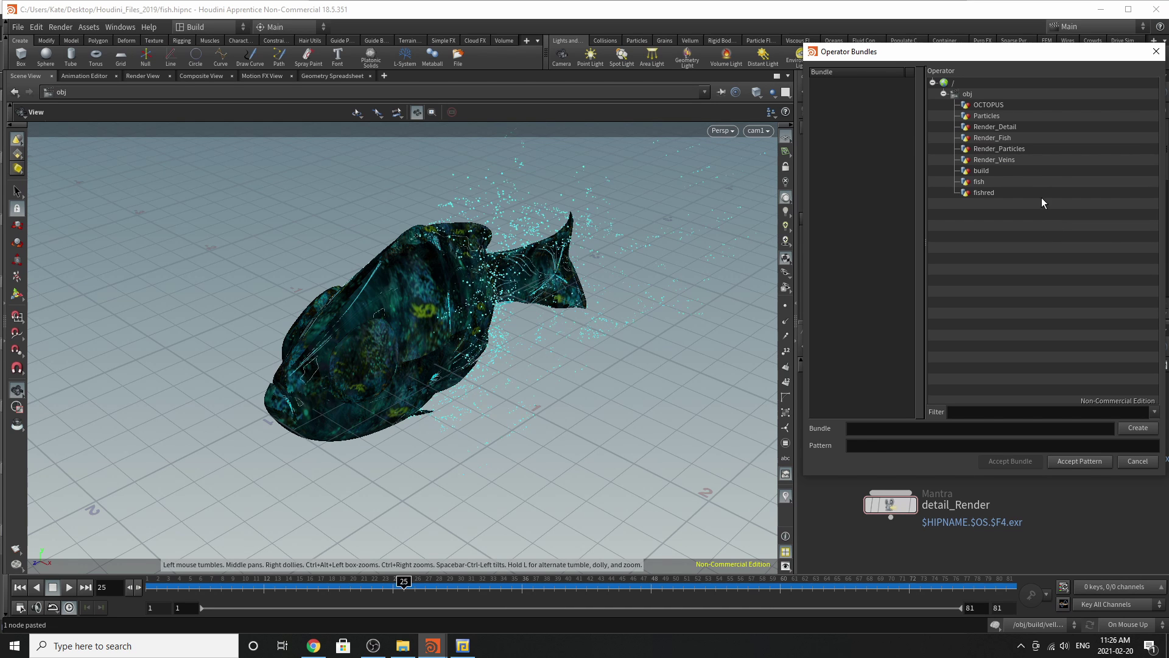
{"action": "left_click", "coordinate": [1023, 141]}
{"action": "left_click", "coordinate": [1015, 160], "text": "shift"}
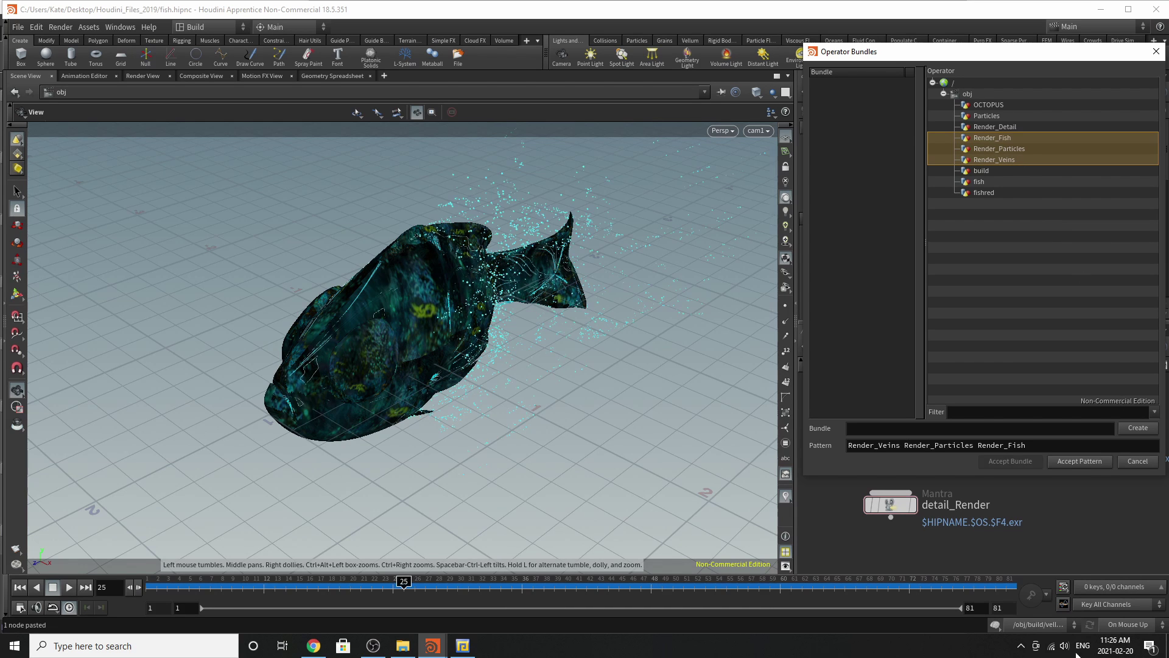
{"action": "left_click", "coordinate": [1095, 465]}
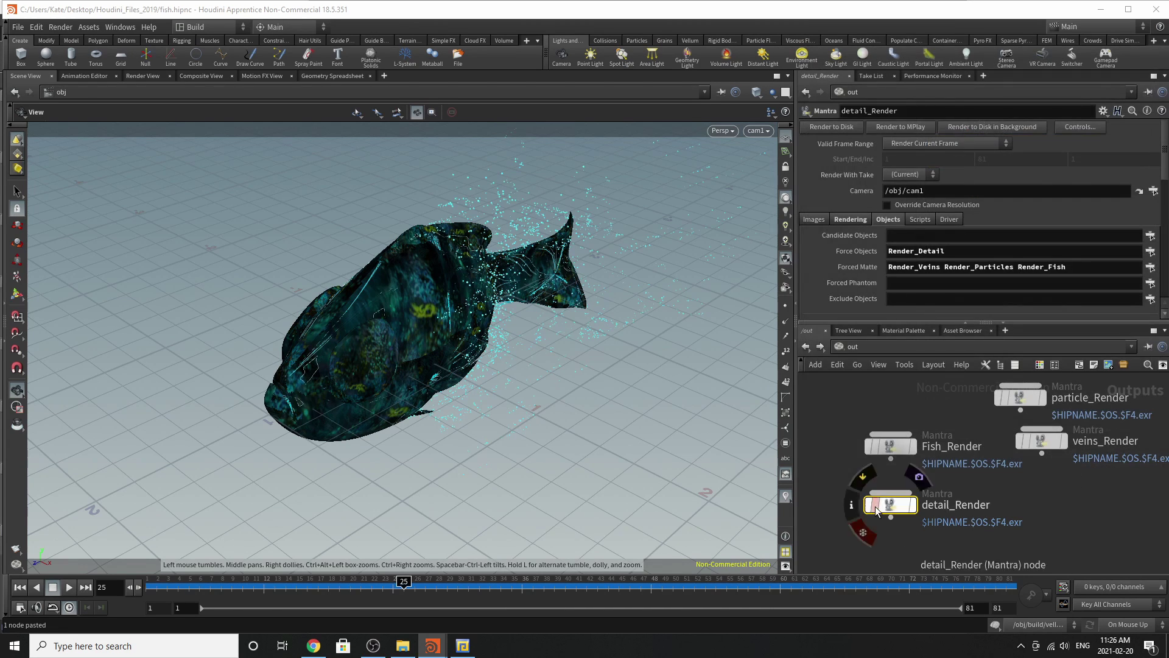
{"action": "middle_click_drag", "start_coordinate": [875, 506], "coordinate": [794, 542]}
{"action": "left_click_drag", "start_coordinate": [960, 476], "coordinate": [962, 498]}
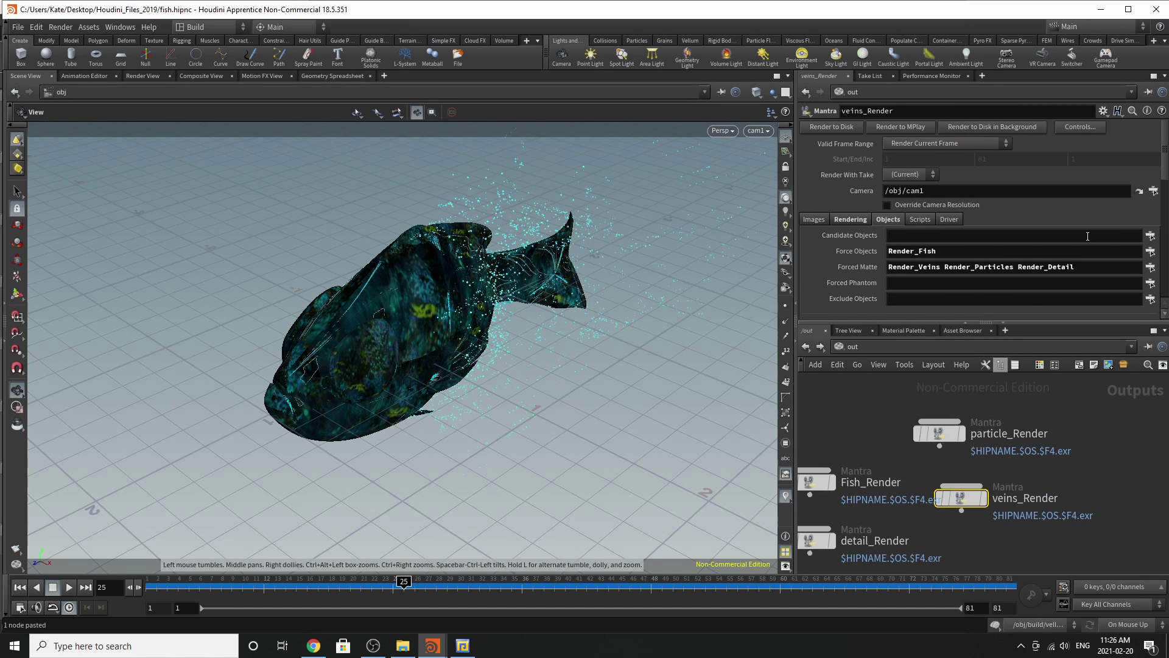
On veins_Render, force Render_Veins and matte Render_Fish, Render_Particles and Render_Detail
{"action": "left_click", "coordinate": [1151, 251]}
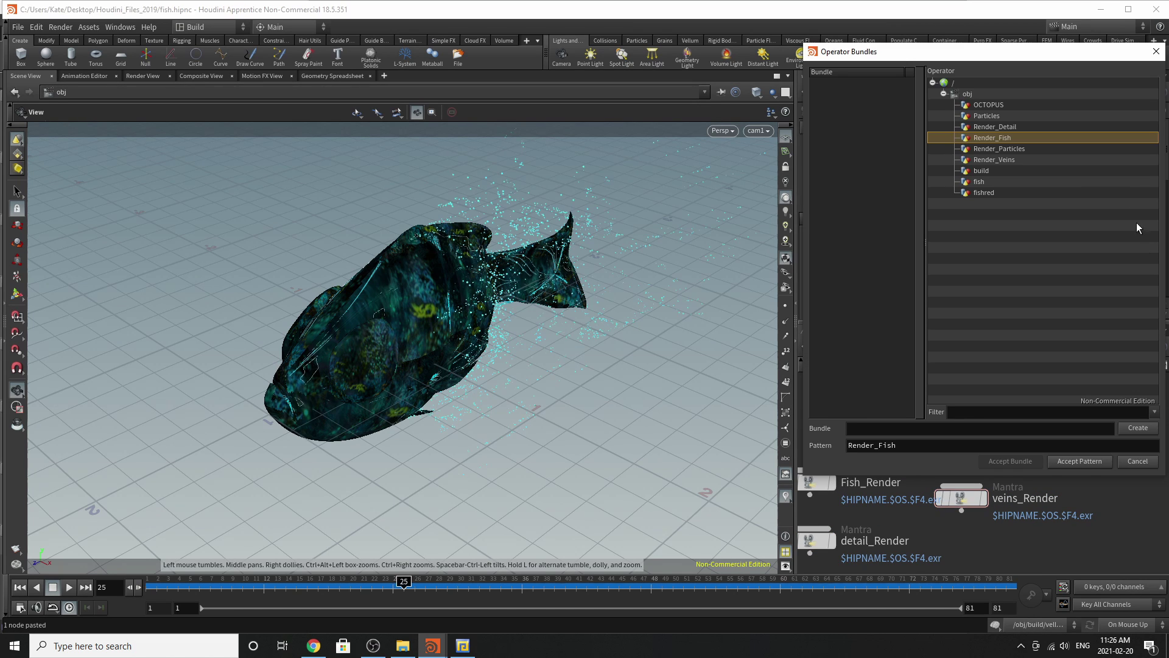
{"action": "double_click", "coordinate": [998, 163]}
{"action": "left_click", "coordinate": [1151, 267]}
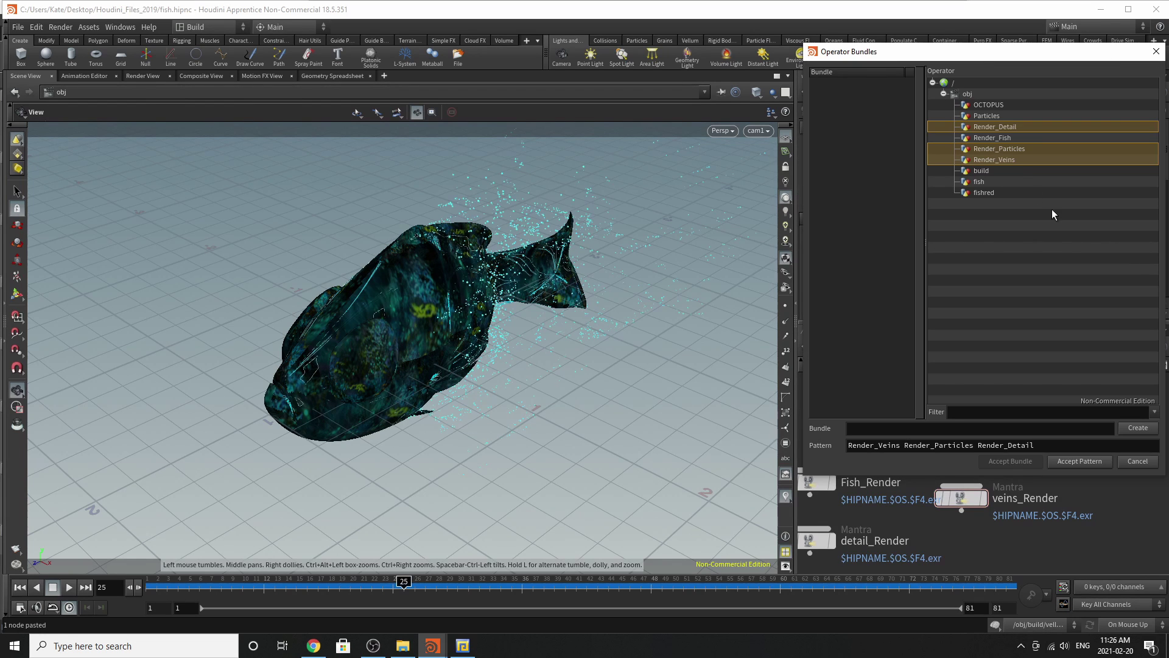
{"action": "left_click", "coordinate": [1016, 148]}
{"action": "left_click", "coordinate": [1014, 129], "text": "shift"}
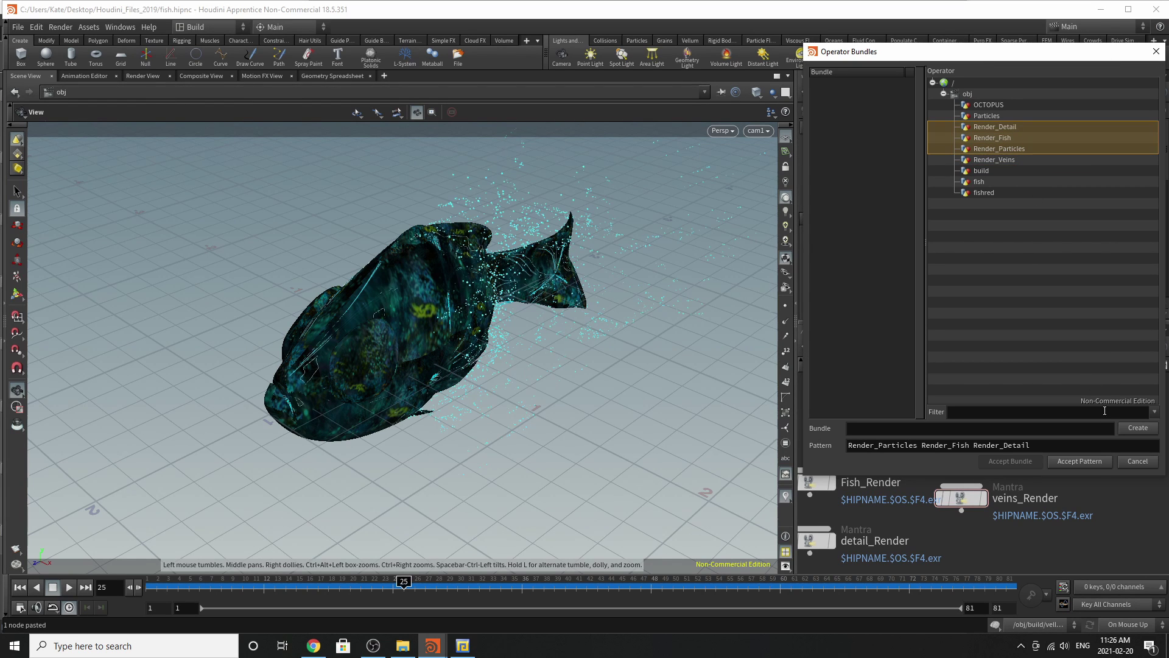
{"action": "left_click", "coordinate": [1086, 459]}
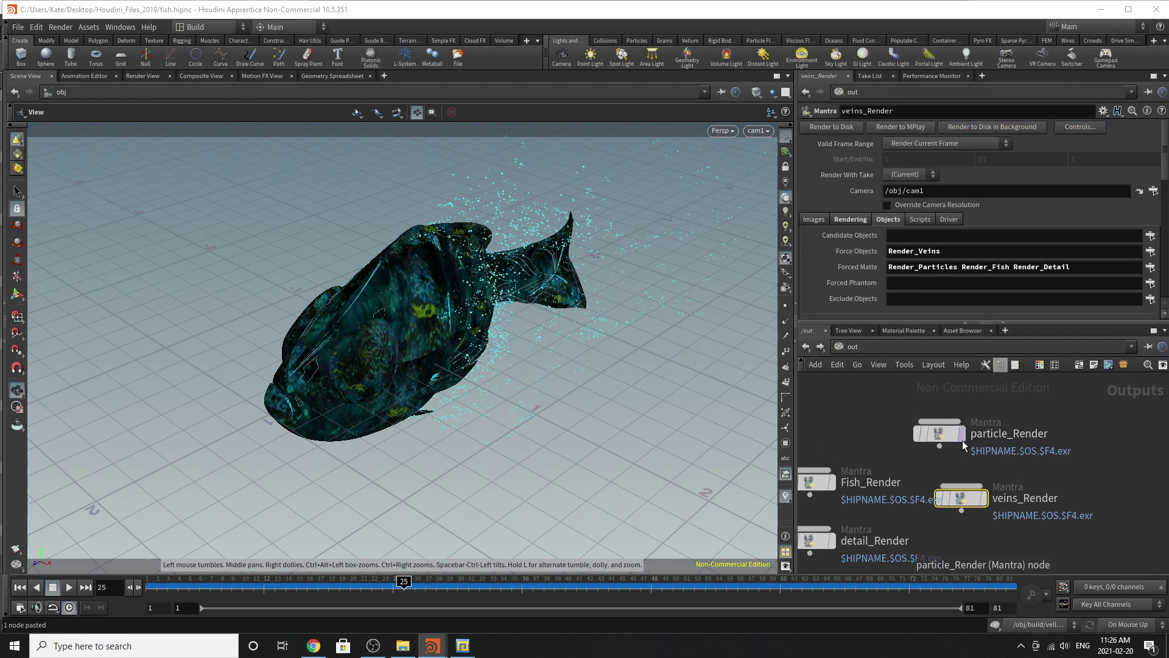
On particle_Render, force Render_Particles and select Render_Veins, Render_Fish, Render_Detail as mattes
{"action": "left_click", "coordinate": [941, 433]}
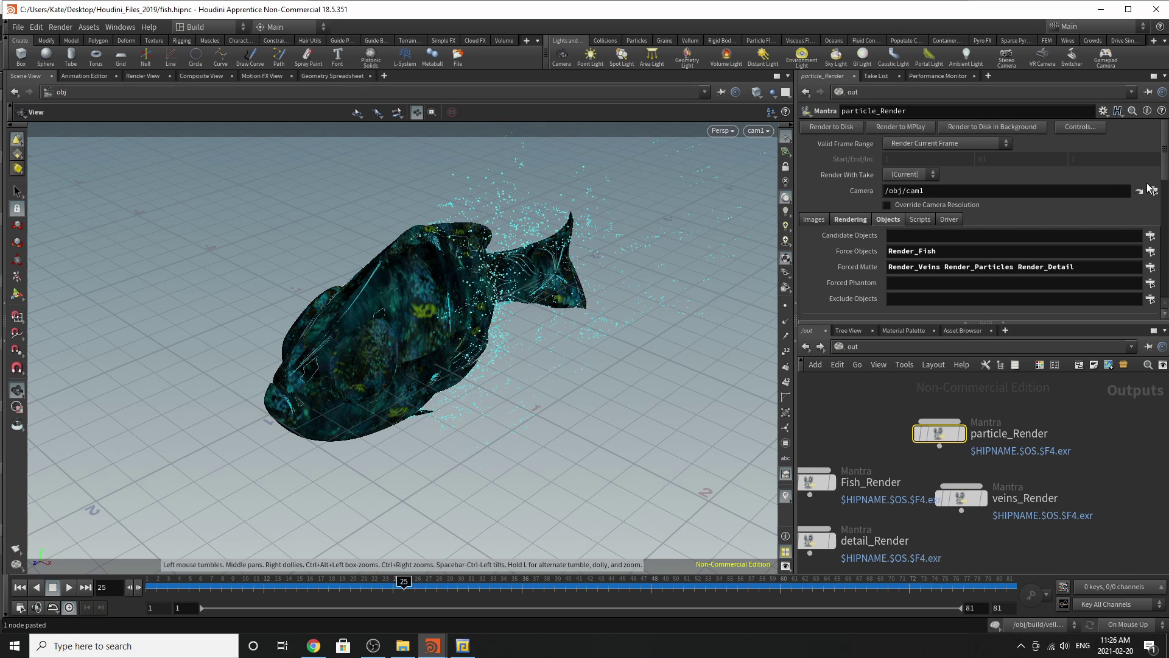
{"action": "left_click", "coordinate": [1151, 251]}
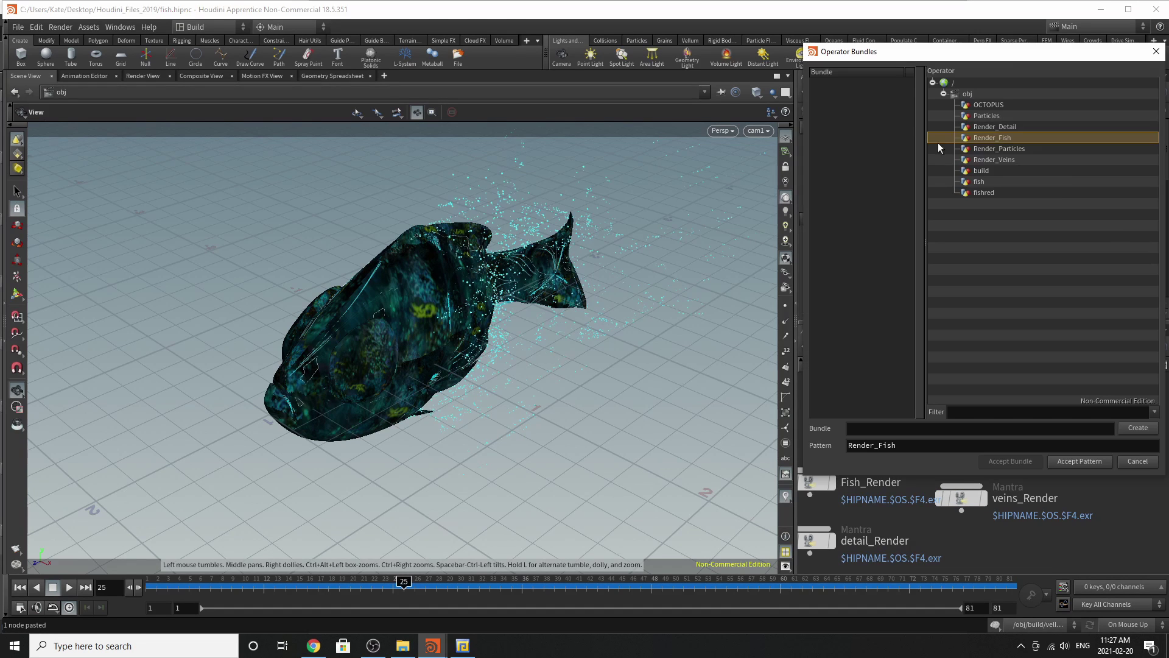
{"action": "left_click", "coordinate": [979, 159]}
{"action": "left_click", "coordinate": [999, 149], "text": "ctrl"}
{"action": "left_click", "coordinate": [995, 126], "text": "ctrl"}
{"action": "key", "text": "Return"}
{"action": "left_click", "coordinate": [1151, 268]}
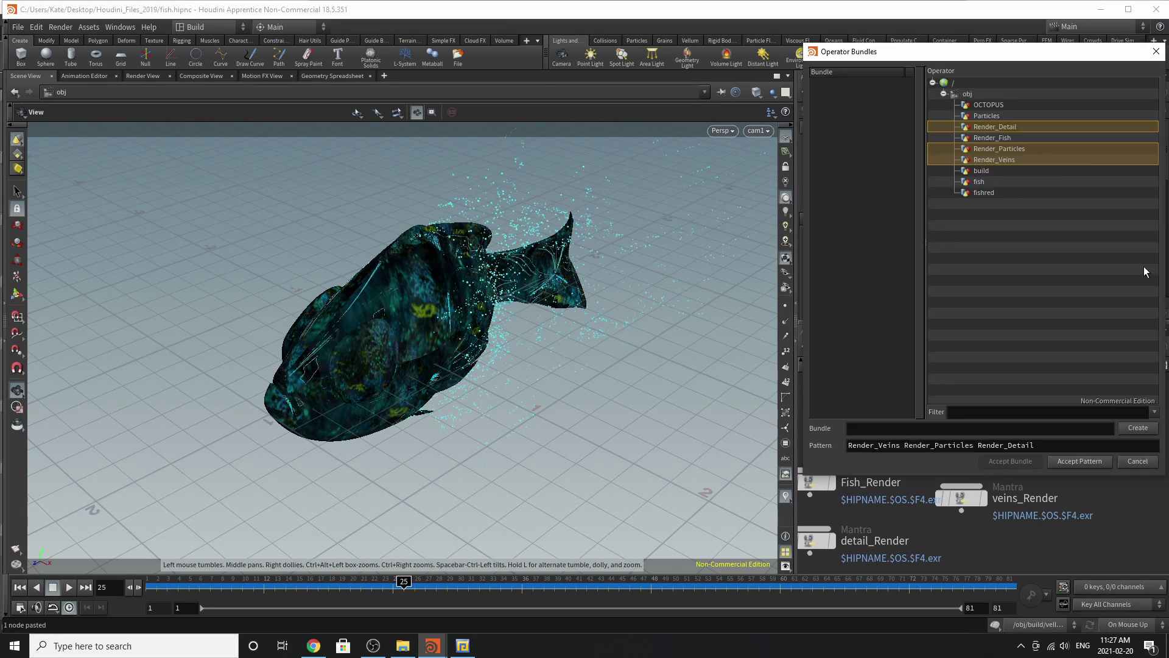
{"action": "left_click", "coordinate": [999, 159]}
{"action": "left_click", "coordinate": [1011, 138], "text": "ctrl"}
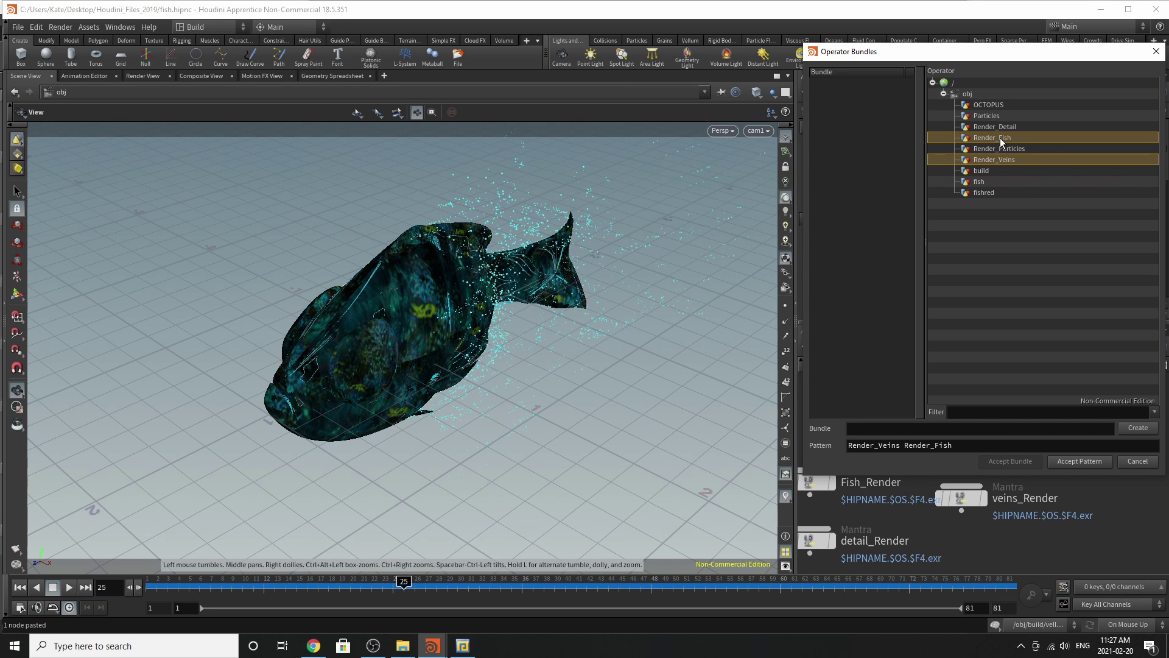
{"action": "left_click", "coordinate": [1036, 127], "text": "ctrl"}
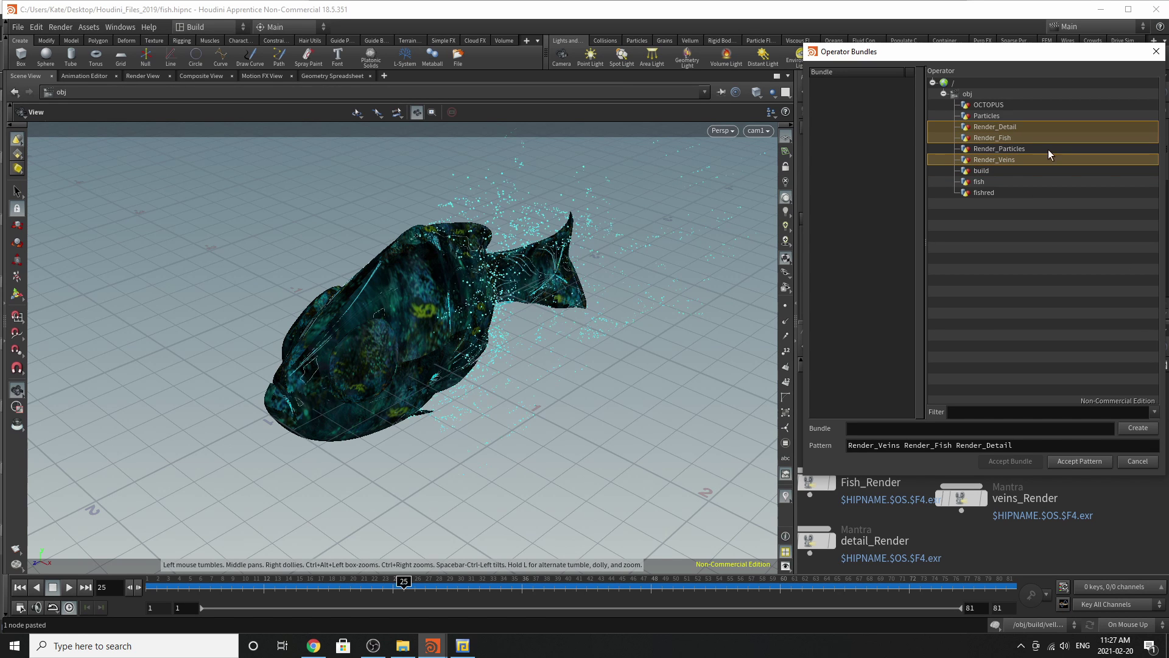
Accept particle_Render's matte pattern, then review veins_Render and detail_Render object settings
{"action": "left_click", "coordinate": [1089, 462]}
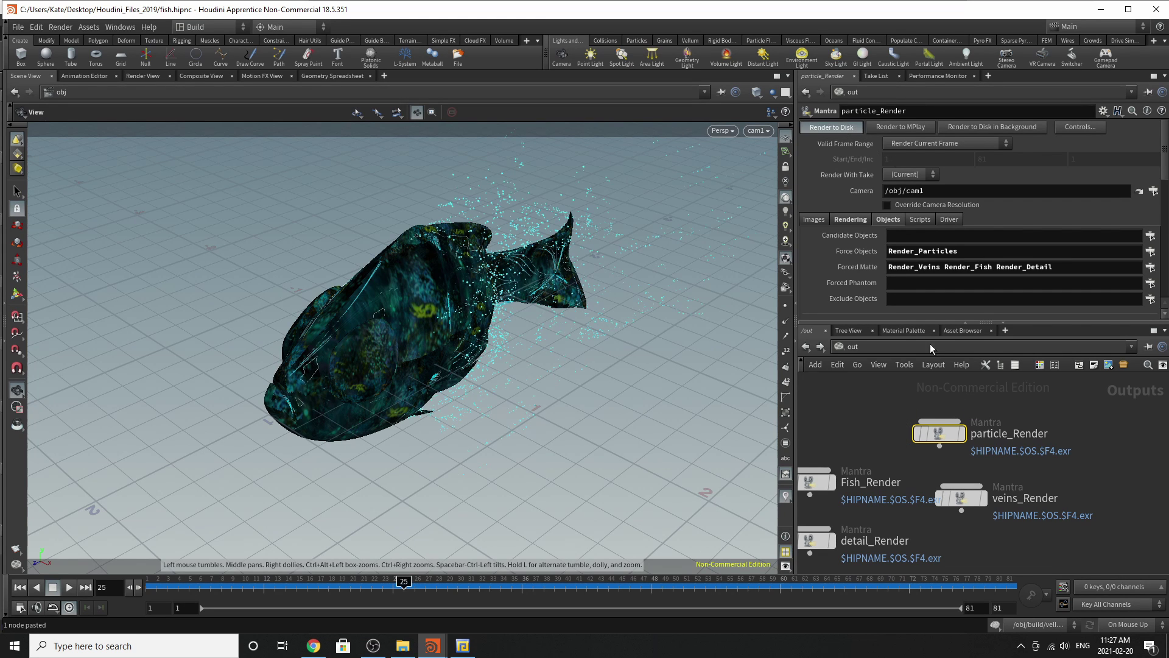
{"action": "left_click", "coordinate": [973, 496]}
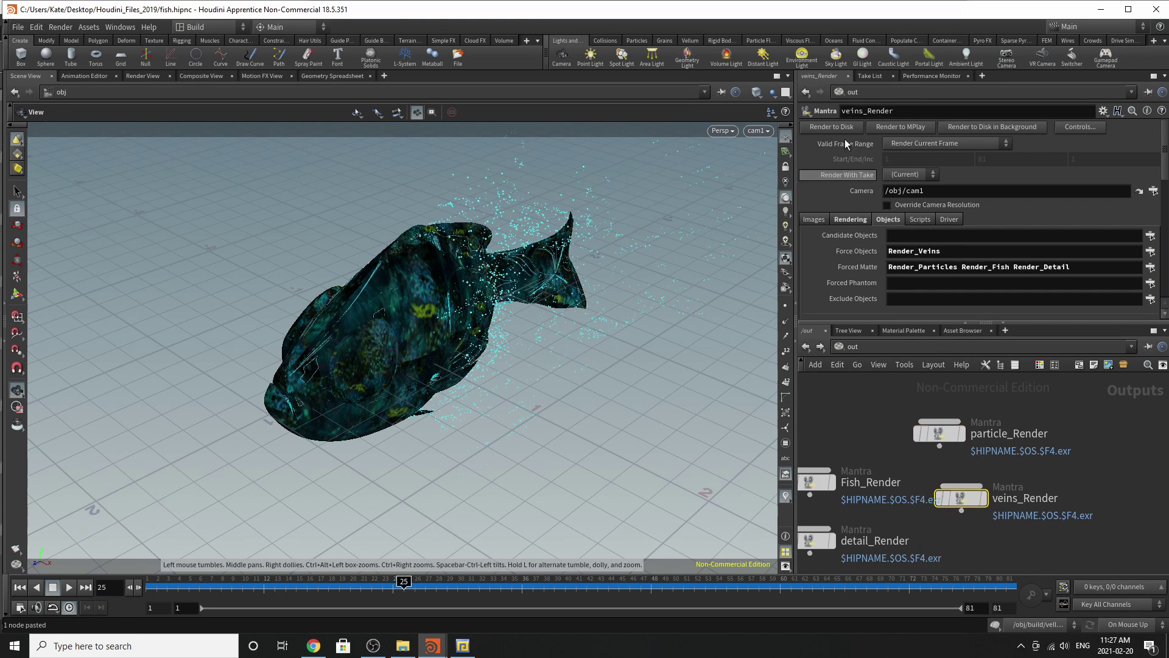
{"action": "middle_click_drag", "start_coordinate": [836, 527], "coordinate": [911, 499]}
{"action": "left_click", "coordinate": [905, 510]}
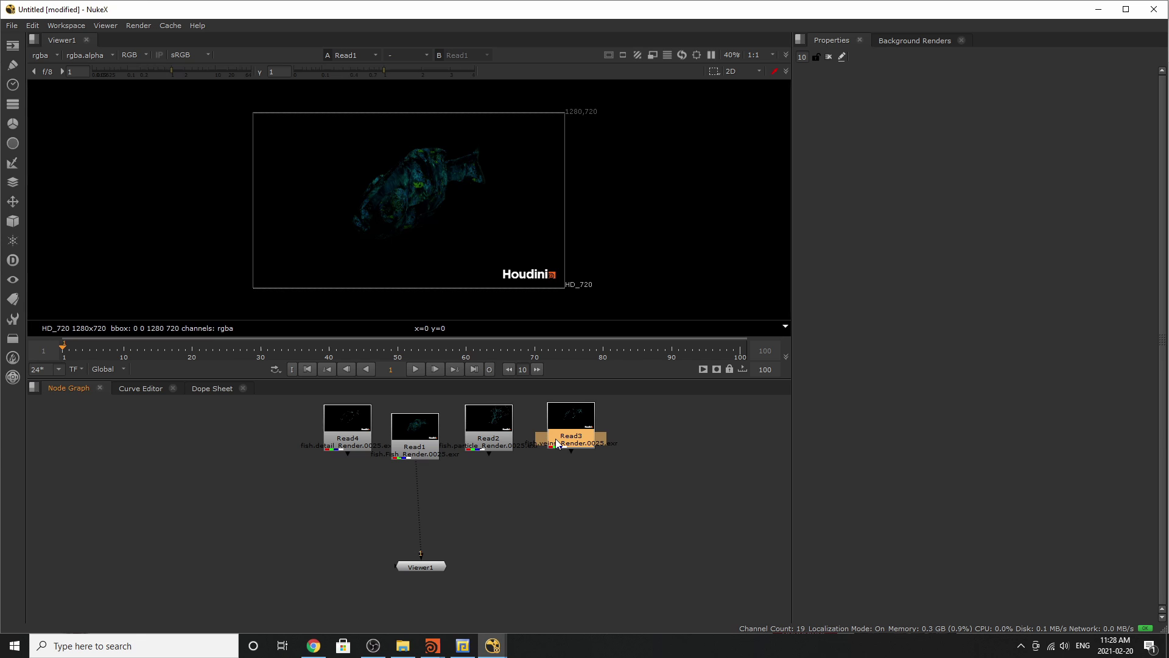
Wire the detail, fish and particle Read nodes to separate viewer inputs
{"action": "scroll", "coordinate": [386, 197], "scroll_direction": "up", "scroll_amount": 4}
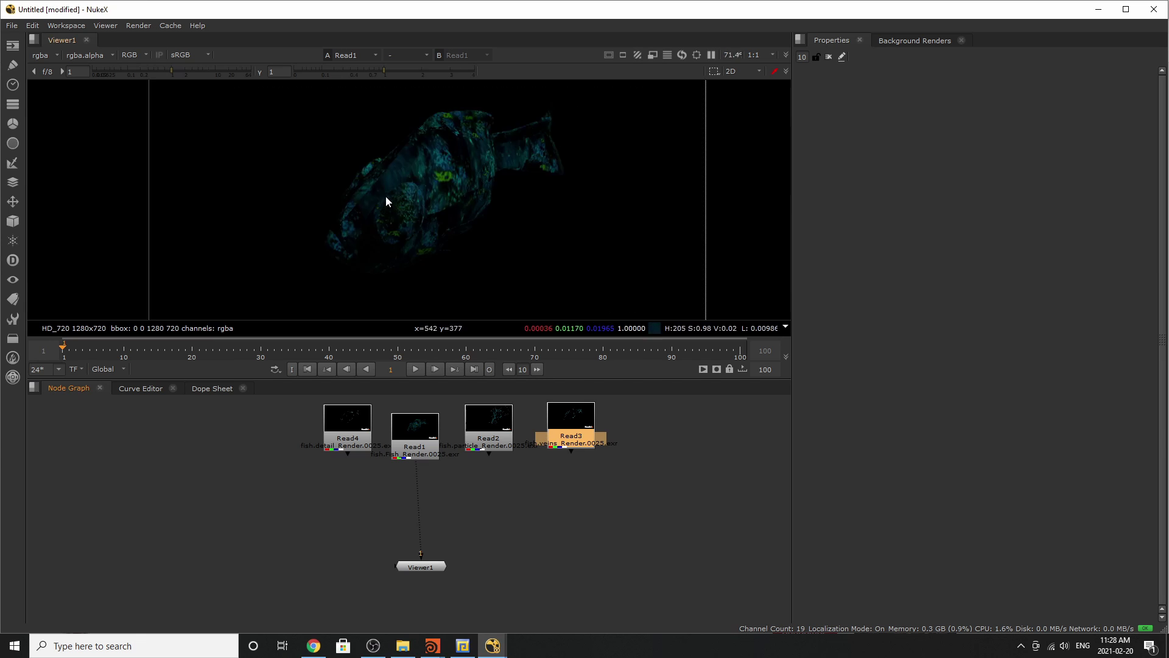
{"action": "scroll", "coordinate": [406, 201], "scroll_direction": "down", "scroll_amount": 3}
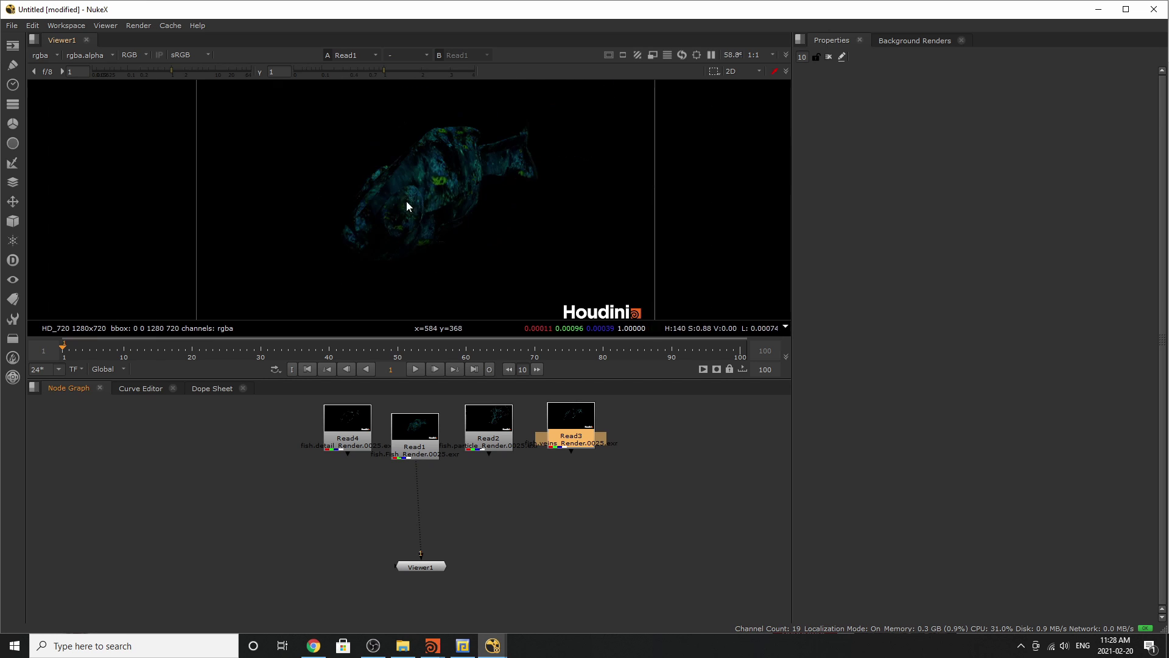
{"action": "left_click", "coordinate": [483, 446]}
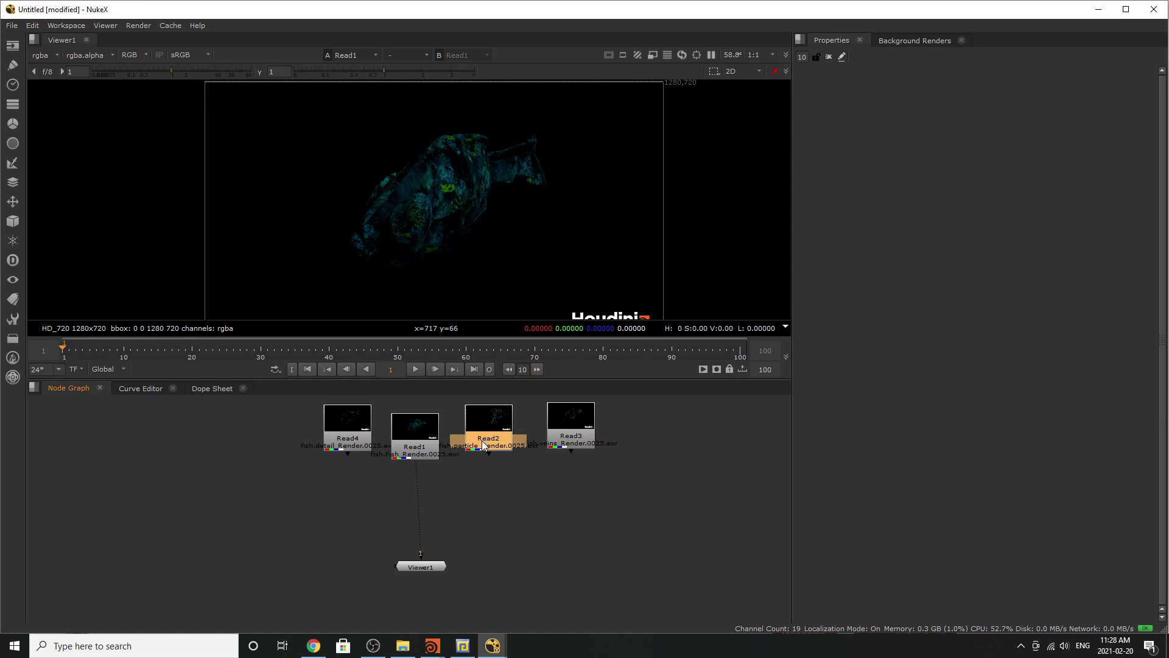
{"action": "key", "text": "2"}
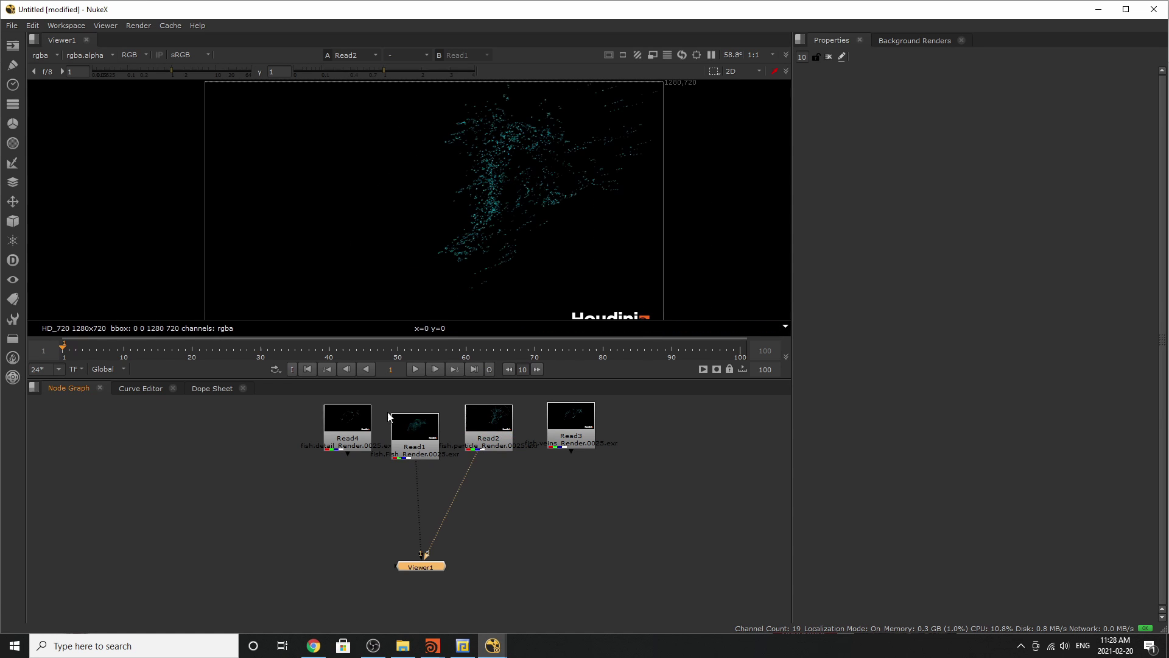
{"action": "left_click", "coordinate": [355, 436]}
{"action": "key", "text": "2"}
{"action": "left_click", "coordinate": [412, 439]}
{"action": "key", "text": "1"}
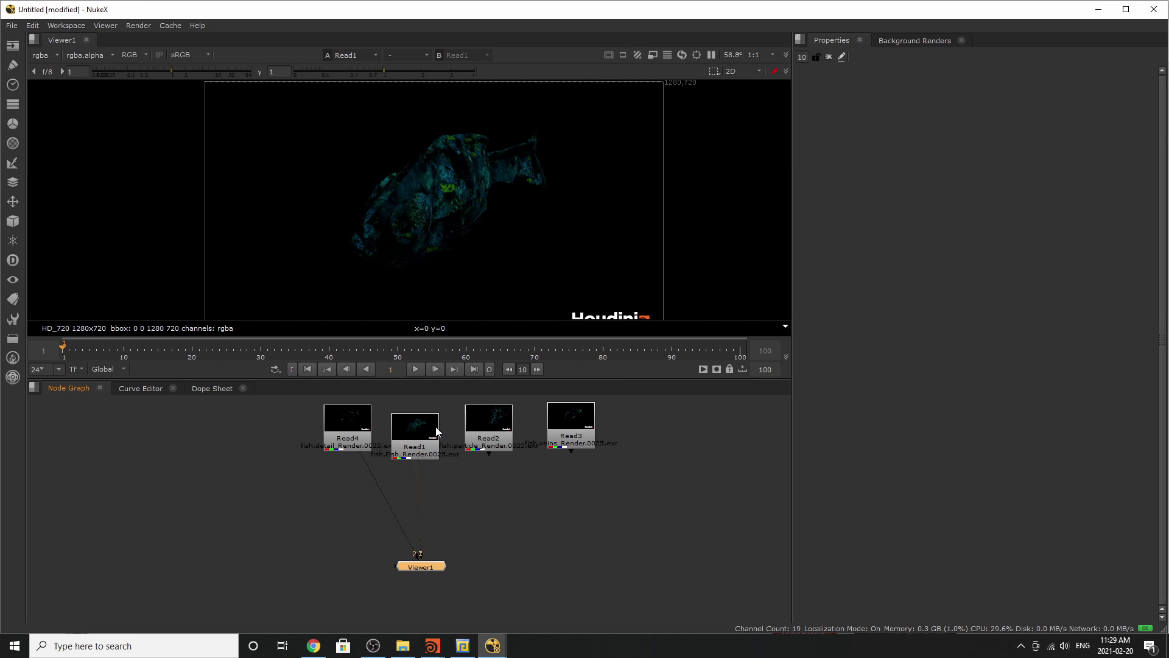
{"action": "left_click", "coordinate": [489, 430]}
{"action": "left_click_drag", "start_coordinate": [489, 430], "coordinate": [495, 426]}
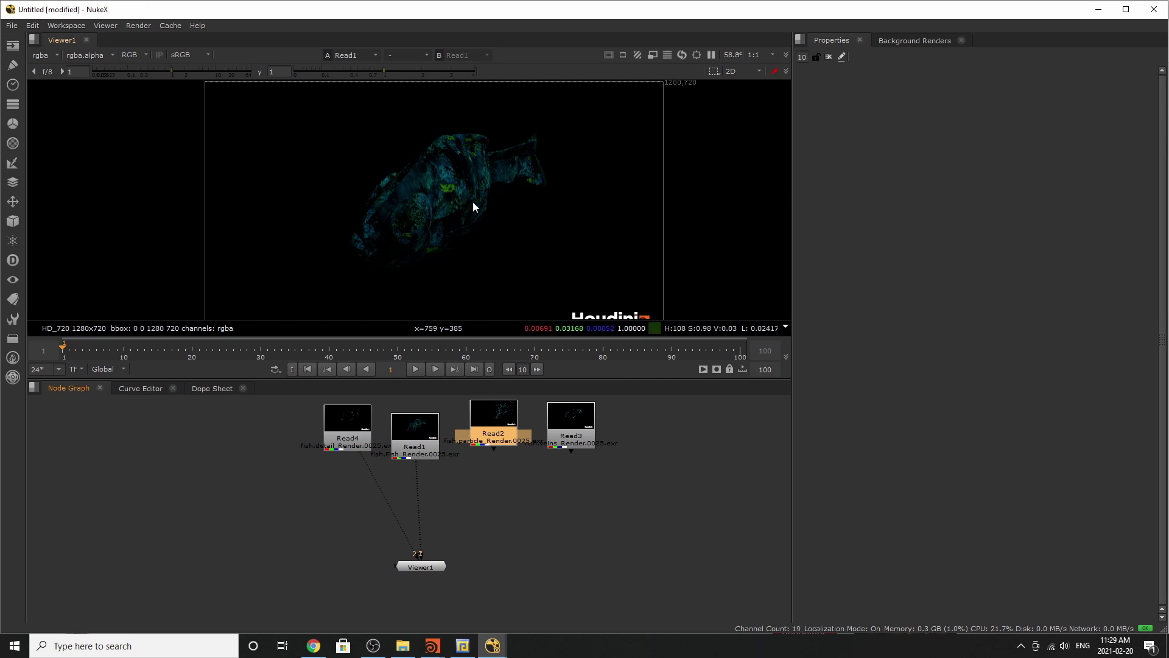
{"action": "left_click", "coordinate": [434, 433]}
Open the fish Read node's properties and inspect its alpha, green, blue and red channels
{"action": "double_click", "coordinate": [430, 437]}
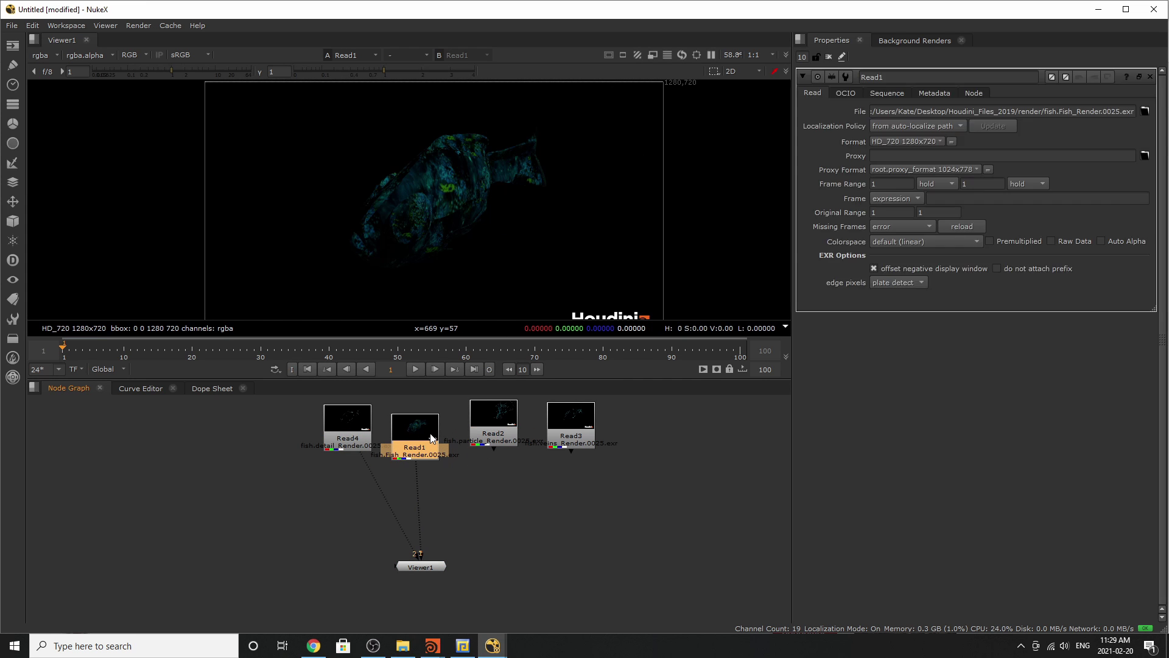
{"action": "left_click_drag", "start_coordinate": [557, 439], "coordinate": [558, 458]}
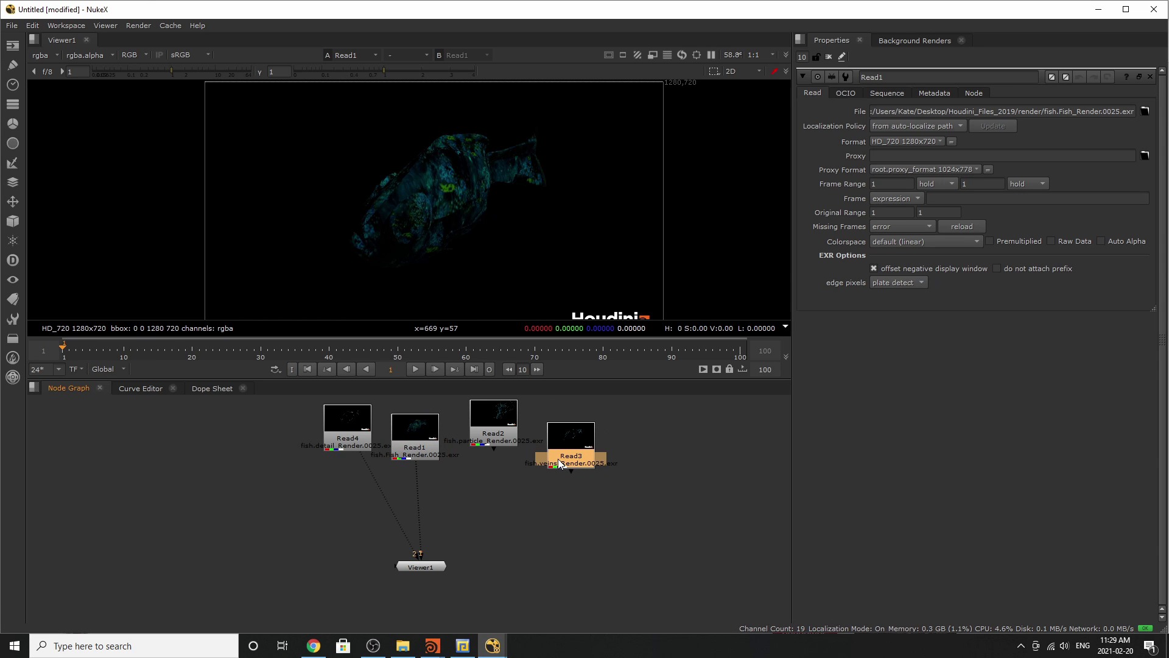
{"action": "left_click", "coordinate": [399, 449]}
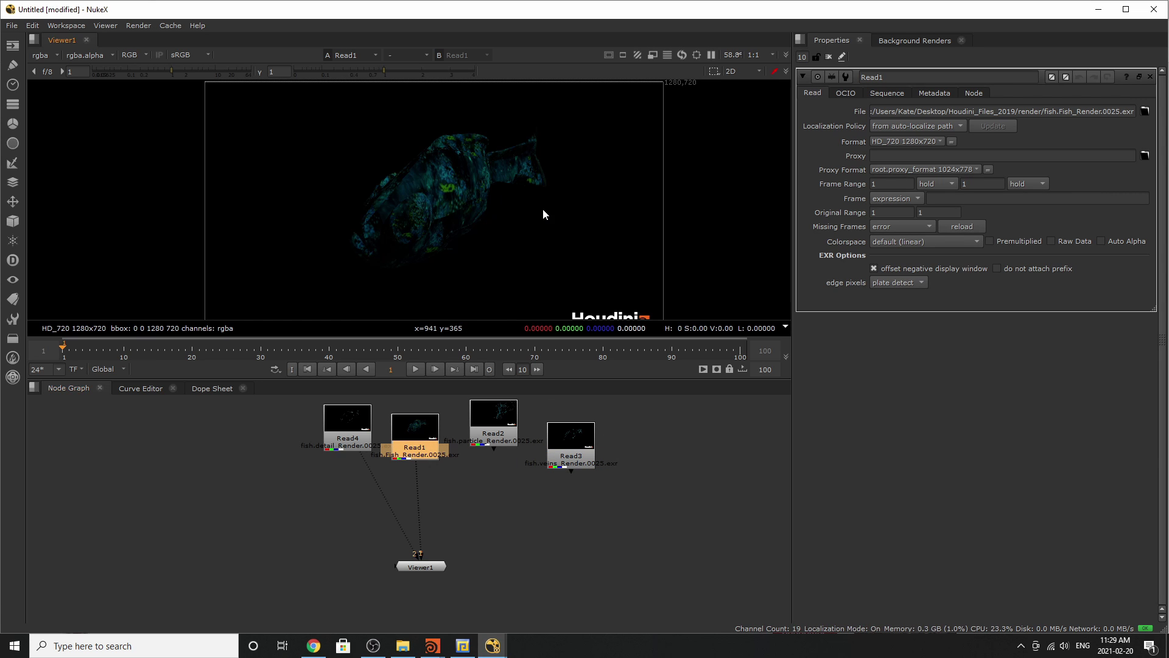
{"action": "key", "text": "a"}
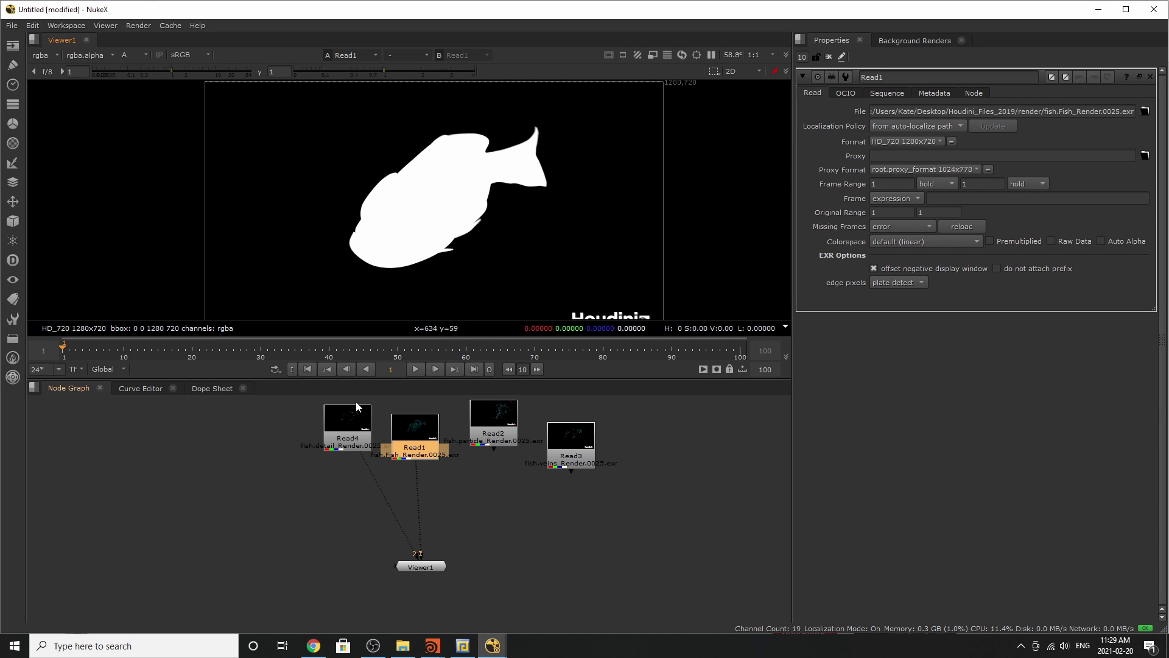
{"action": "key", "text": "g"}
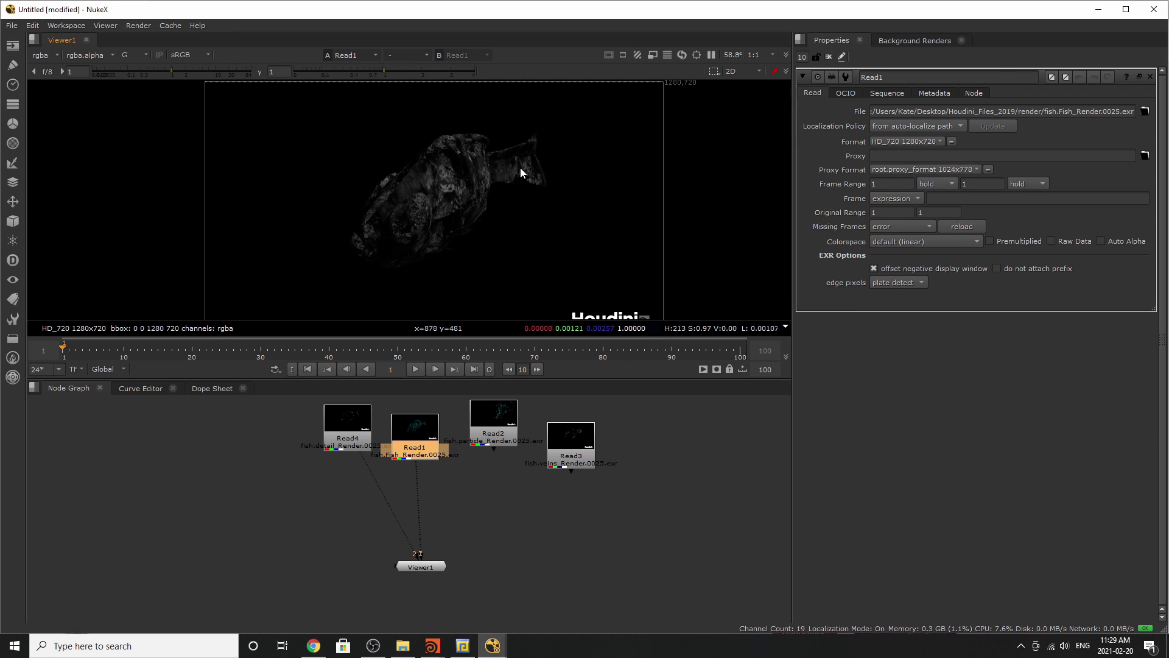
{"action": "key", "text": "b"}
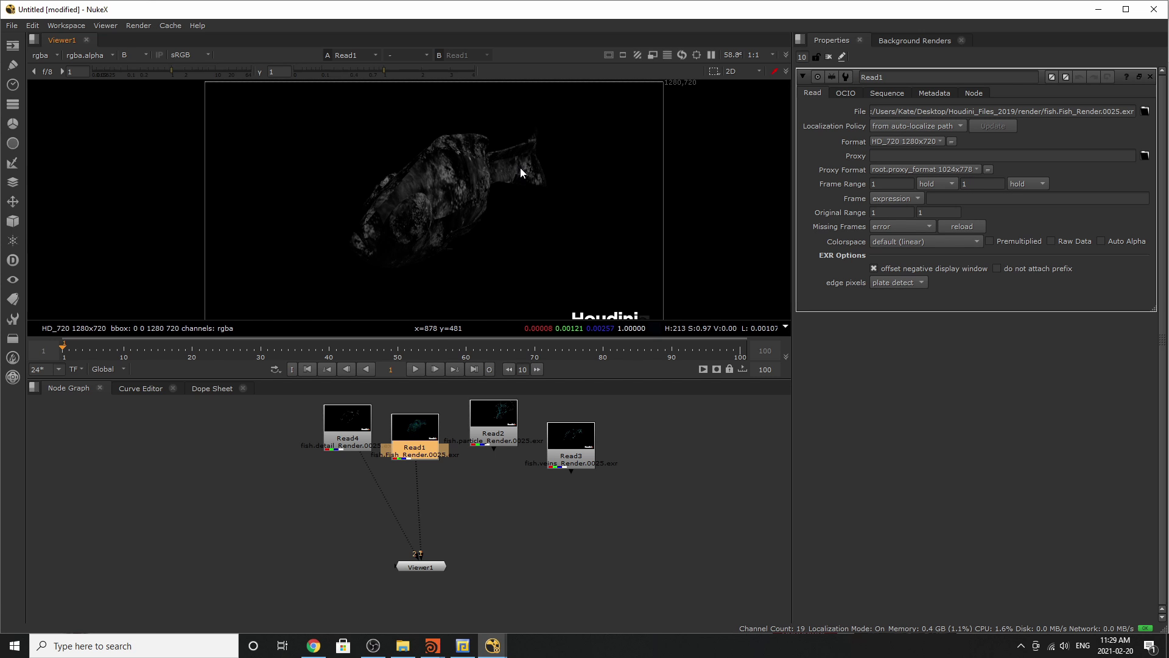
{"action": "key", "text": "r"}
{"action": "key", "text": "Escape"}
{"action": "key", "text": "r"}
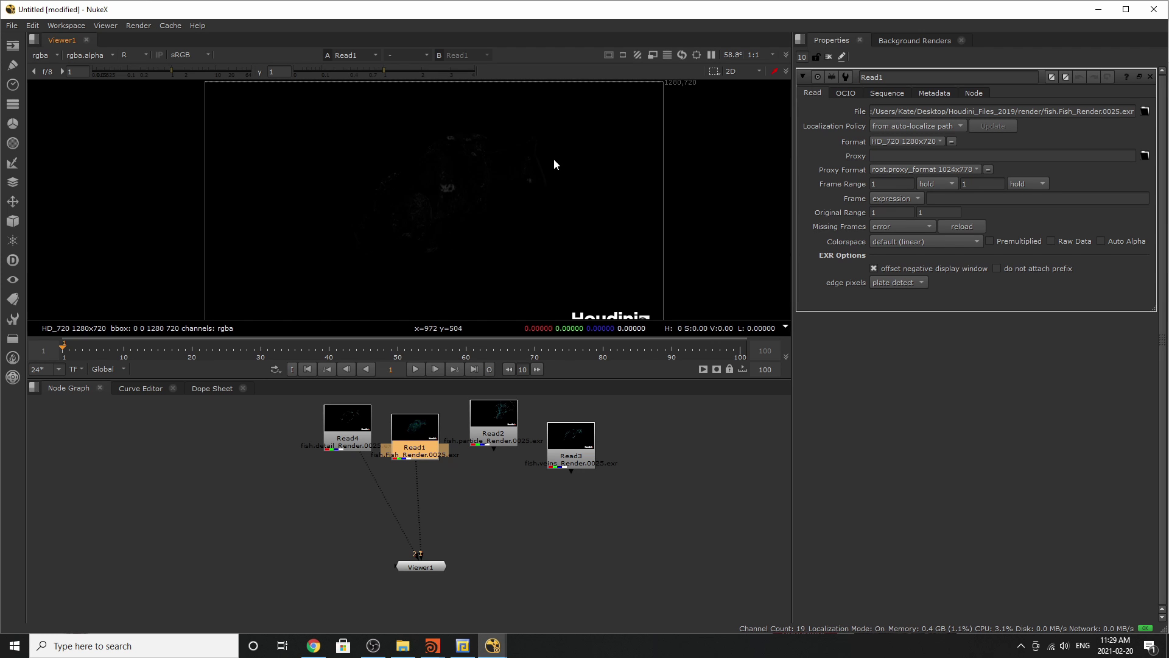
{"action": "key", "text": "a"}
{"action": "key", "text": "a"}
{"action": "key", "text": "a"}
{"action": "key", "text": "a"}
{"action": "key", "text": "a"}
Open the particle Read node's properties and view it on viewer input 3
{"action": "left_click", "coordinate": [485, 429]}
{"action": "double_click", "coordinate": [485, 429]}
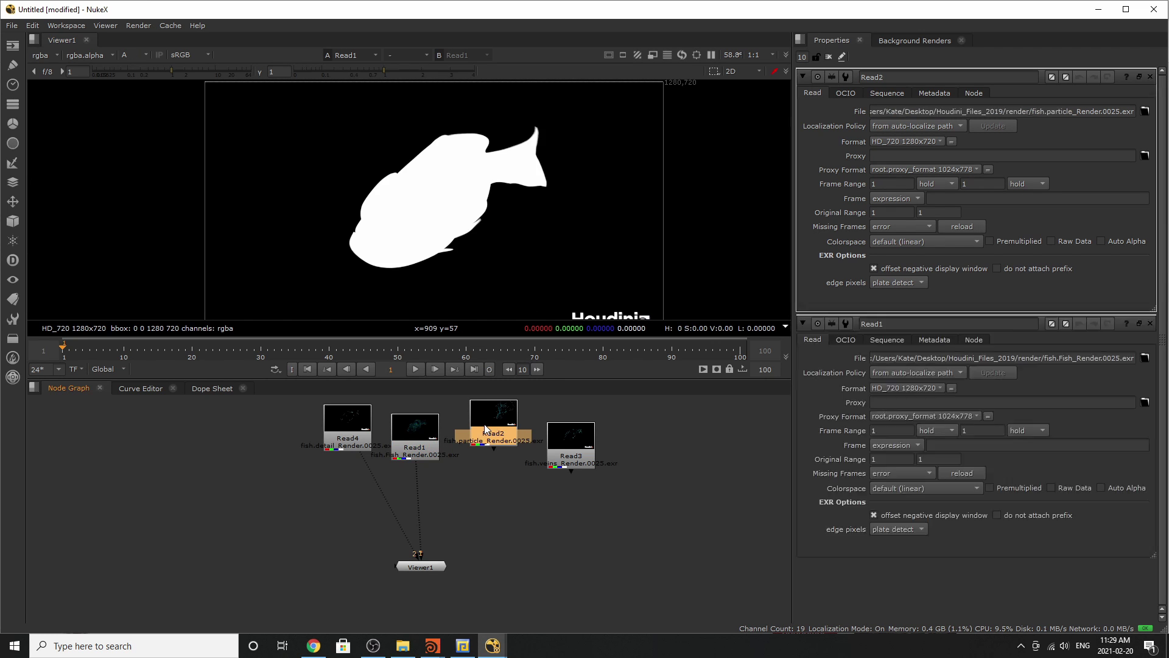
{"action": "key", "text": "3"}
{"action": "key", "text": "a"}
{"action": "key", "text": "a"}
{"action": "key", "text": "a"}
{"action": "key", "text": "a"}
{"action": "key", "text": "a"}
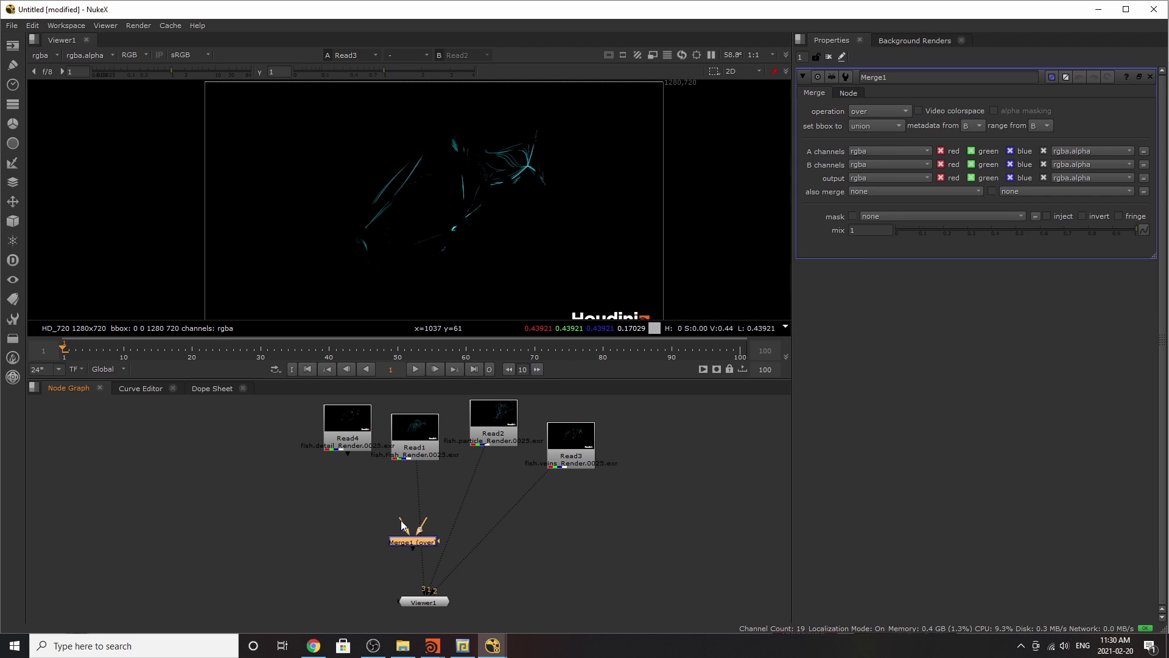
Merge the detail and fish passes in Merge1 and feed it into the viewer
{"action": "left_click_drag", "start_coordinate": [402, 526], "coordinate": [348, 433]}
{"action": "left_click_drag", "start_coordinate": [422, 524], "coordinate": [415, 445]}
{"action": "left_click_drag", "start_coordinate": [415, 547], "coordinate": [424, 592]}
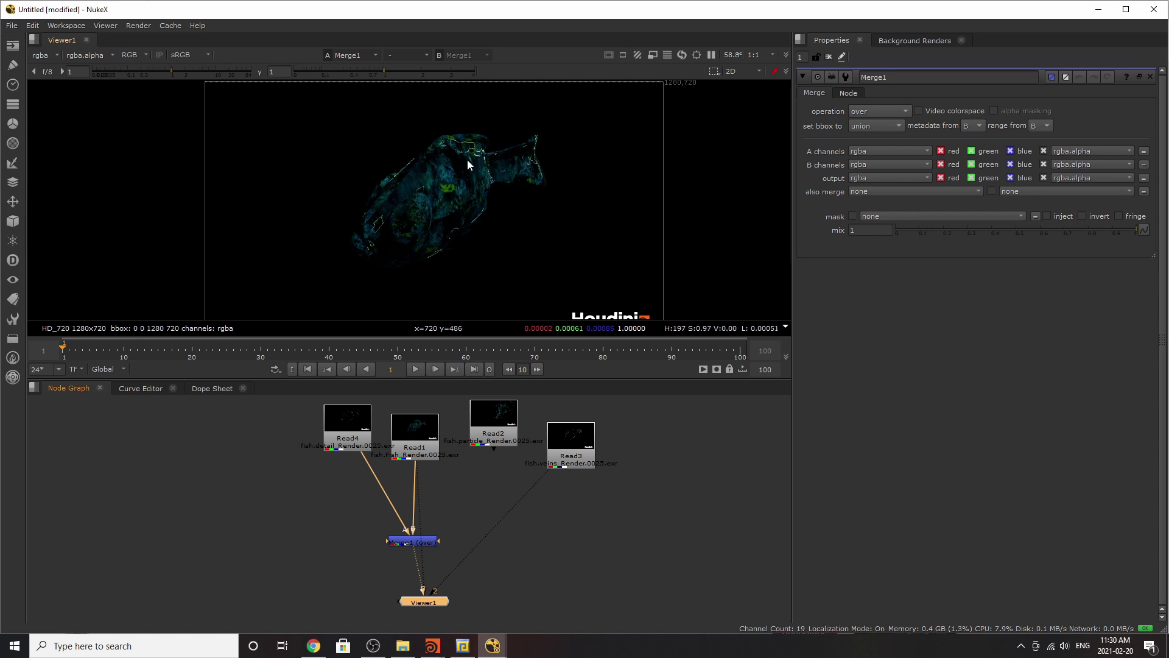
{"action": "scroll", "coordinate": [469, 158], "scroll_direction": "up", "scroll_amount": 2}
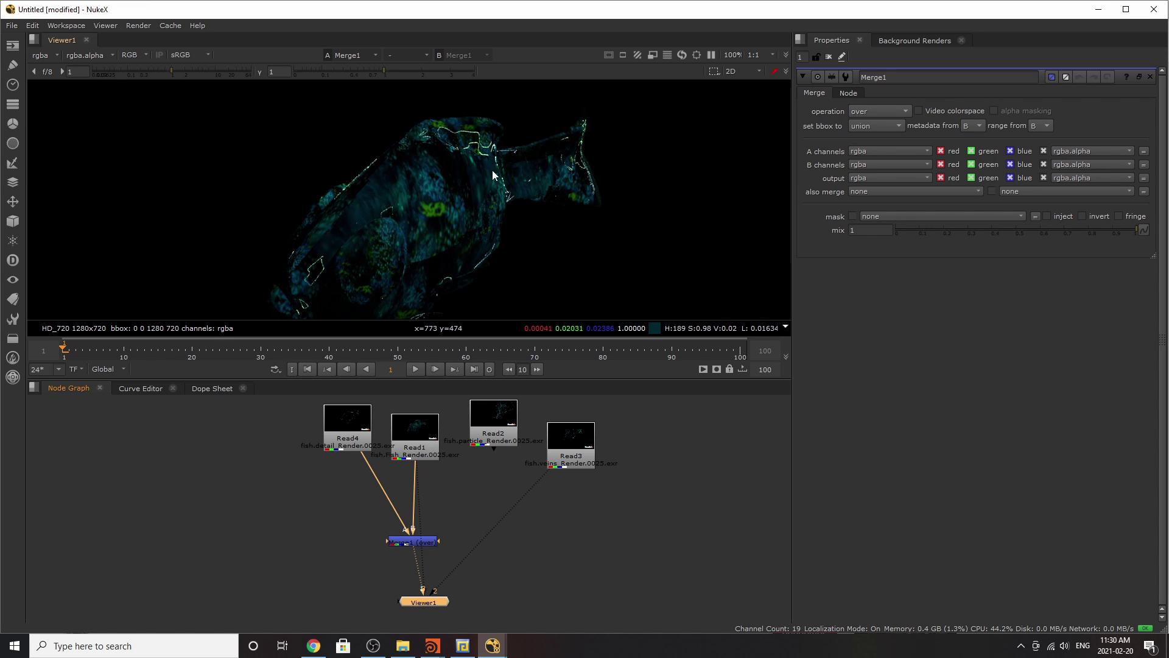
{"action": "scroll", "coordinate": [430, 497], "scroll_direction": "up", "scroll_amount": 3}
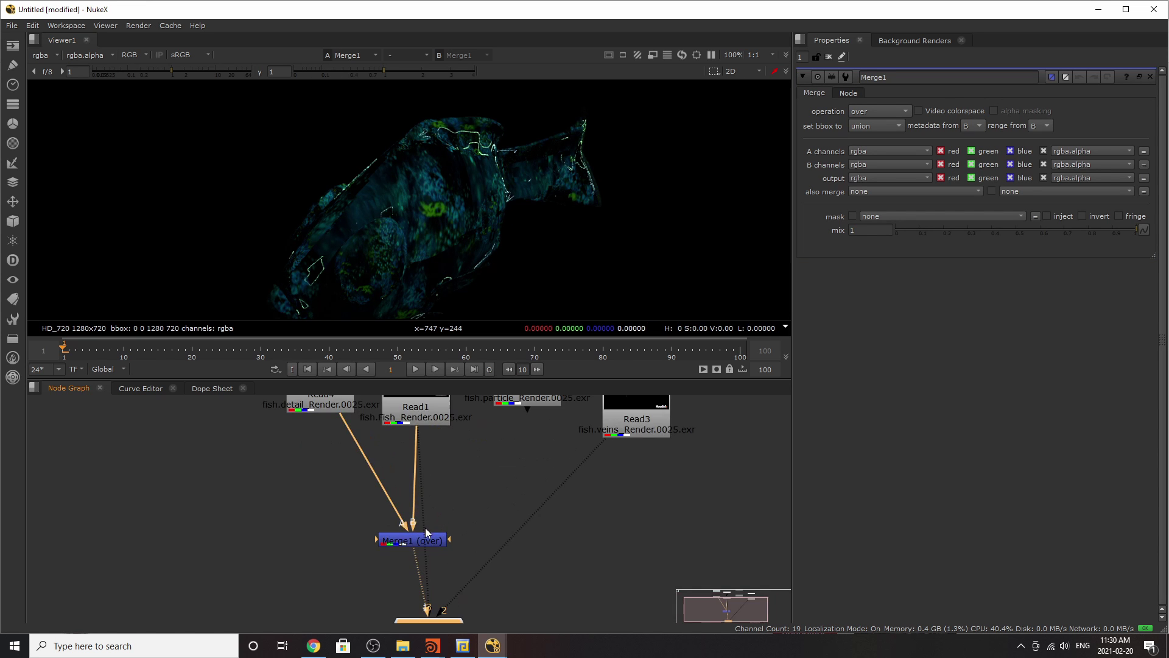
{"action": "left_click", "coordinate": [409, 544]}
{"action": "scroll", "coordinate": [476, 496], "scroll_direction": "down", "scroll_amount": 2}
{"action": "scroll", "coordinate": [292, 477], "scroll_direction": "up", "scroll_amount": 2}
Add Grade nodes to the detail pass (gain 1.54) and fish pass (gain 2.65)
{"action": "left_click", "coordinate": [292, 477]}
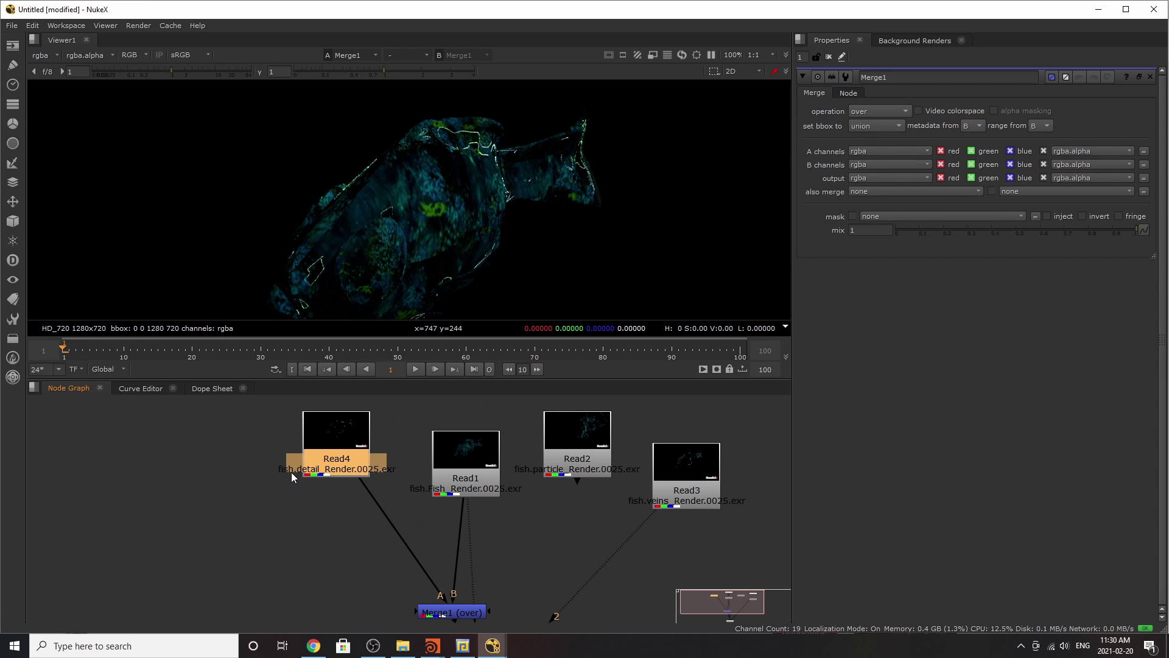
{"action": "key", "text": "g"}
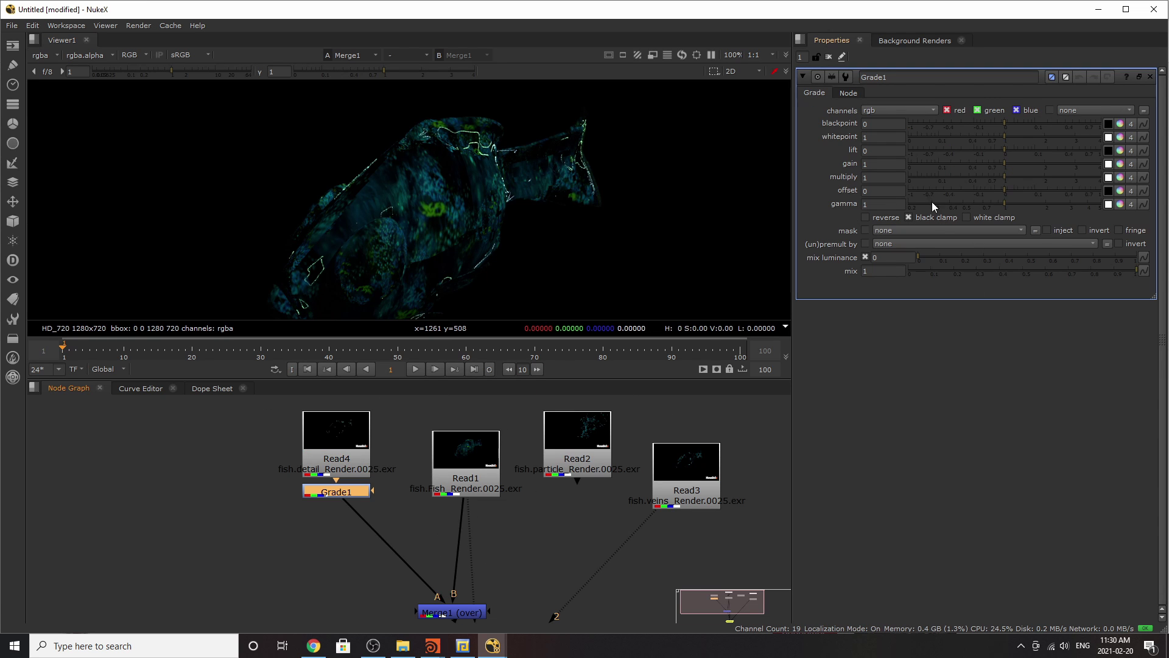
{"action": "left_click_drag", "start_coordinate": [1011, 161], "coordinate": [985, 179]}
{"action": "left_click_drag", "start_coordinate": [466, 463], "coordinate": [473, 433]}
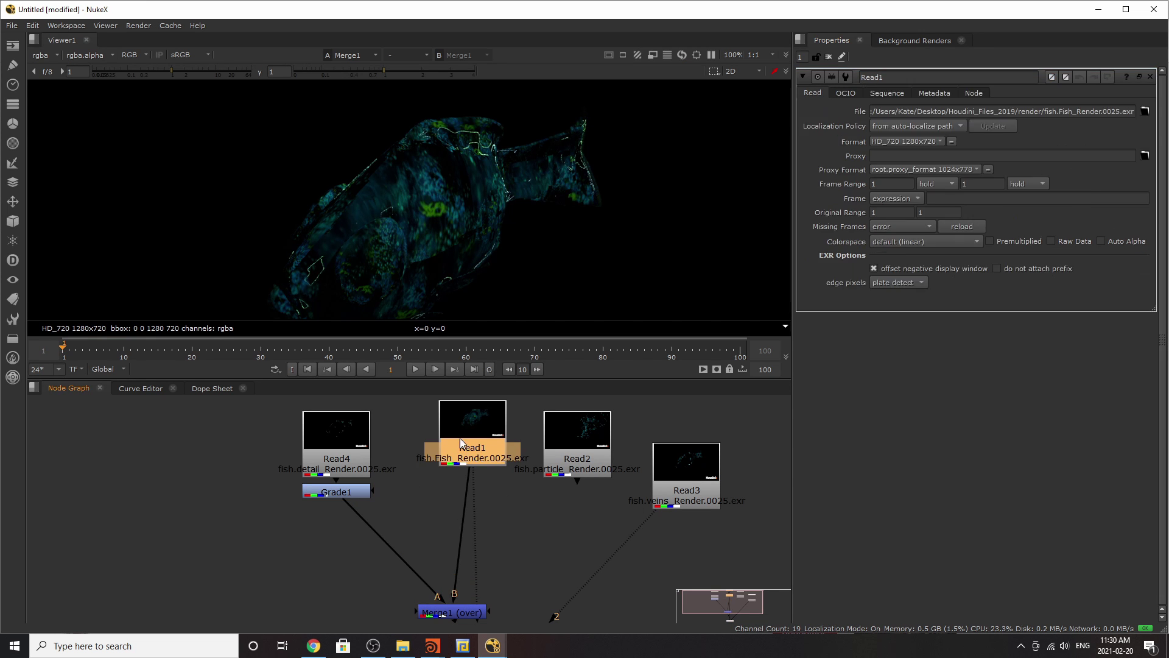
{"action": "key", "text": "g"}
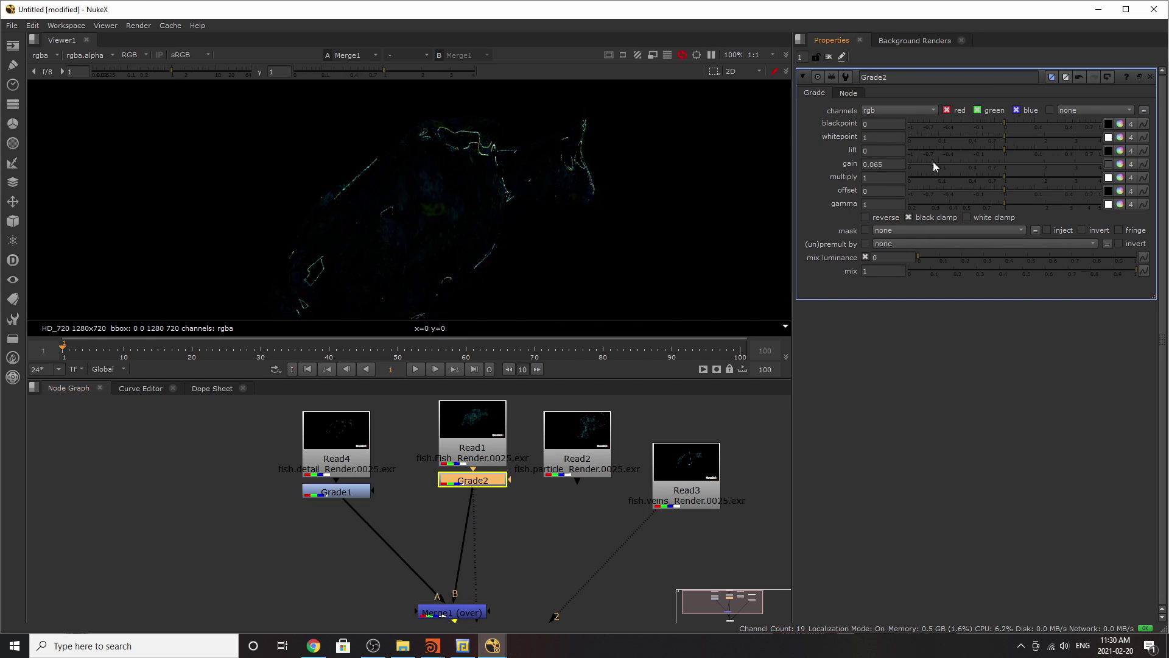
{"action": "left_click_drag", "start_coordinate": [936, 164], "coordinate": [1066, 150]}
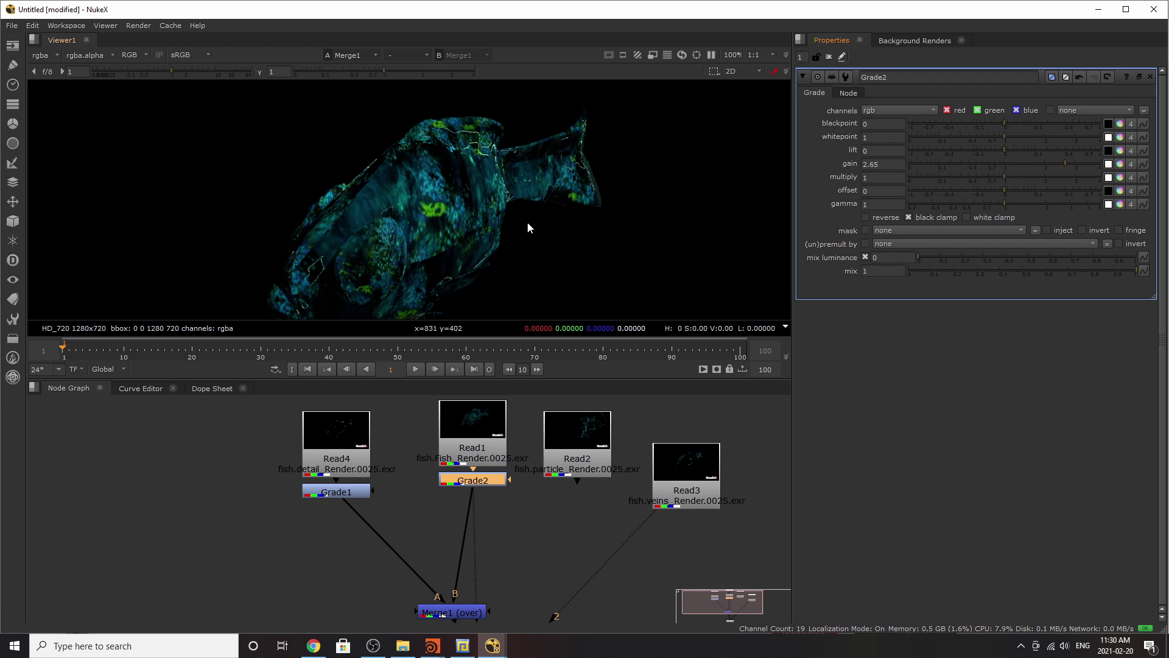
{"action": "scroll", "coordinate": [488, 232], "scroll_direction": "down", "scroll_amount": 3}
{"action": "scroll", "coordinate": [480, 255], "scroll_direction": "up", "scroll_amount": 2}
Layer the particle pass over Merge1 with Merge2 and grade it to about 1.84 gain
{"action": "left_click", "coordinate": [591, 451]}
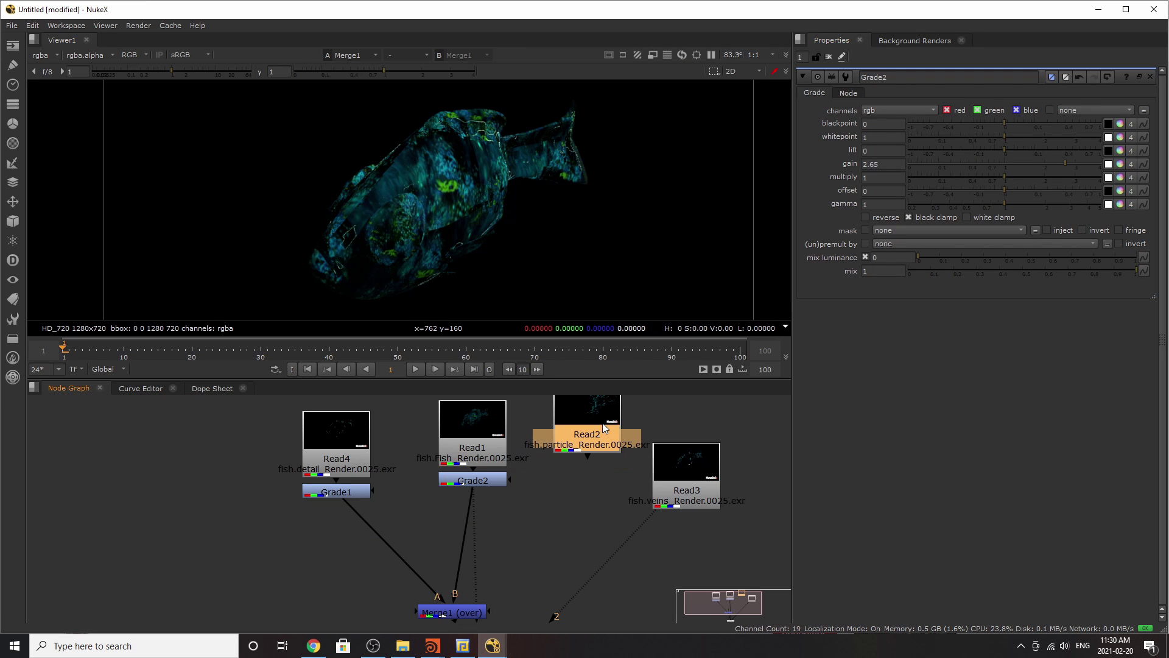
{"action": "scroll", "coordinate": [548, 457], "scroll_direction": "down", "scroll_amount": 3}
{"action": "scroll", "coordinate": [506, 505], "scroll_direction": "up", "scroll_amount": 2}
{"action": "left_click_drag", "start_coordinate": [489, 552], "coordinate": [489, 503]}
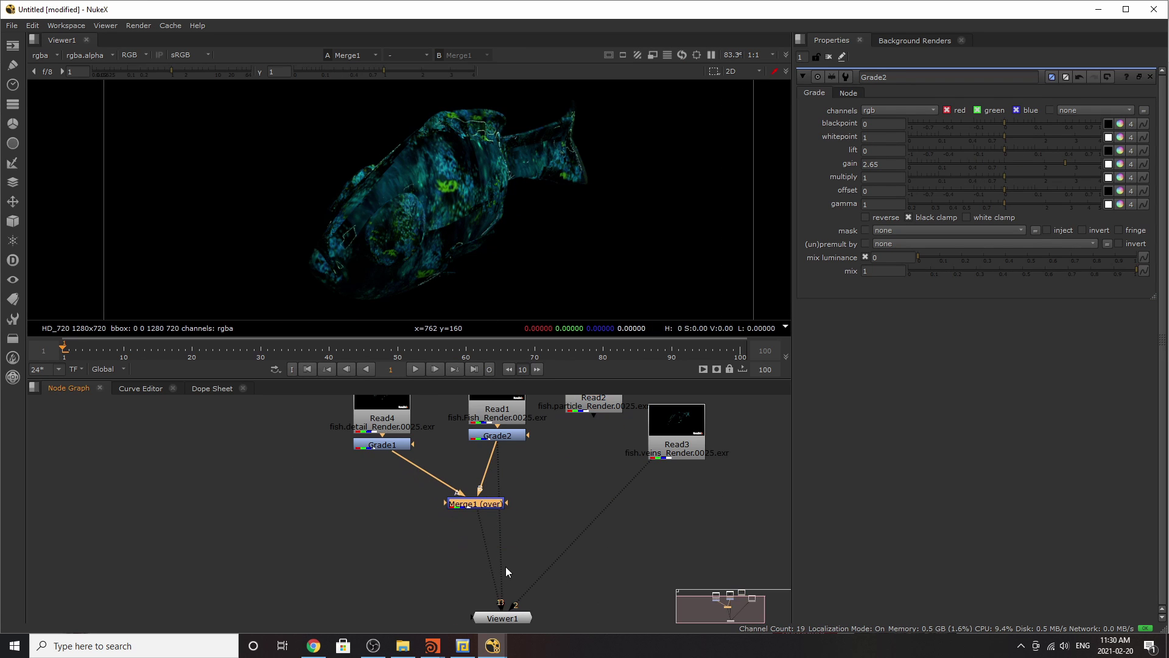
{"action": "key", "text": "m"}
{"action": "left_click_drag", "start_coordinate": [468, 549], "coordinate": [585, 417]}
{"action": "left_click", "coordinate": [594, 416]}
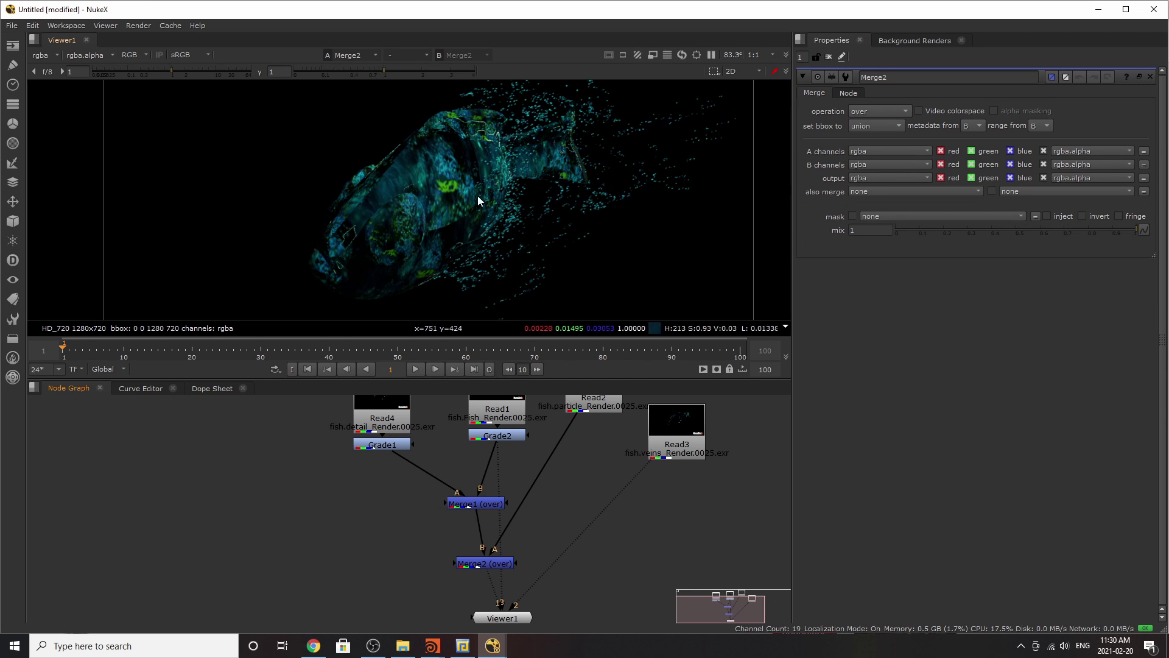
{"action": "scroll", "coordinate": [469, 209], "scroll_direction": "down", "scroll_amount": 2}
{"action": "scroll", "coordinate": [528, 186], "scroll_direction": "up", "scroll_amount": 2}
{"action": "left_click_drag", "start_coordinate": [579, 410], "coordinate": [581, 413]}
{"action": "key", "text": "g"}
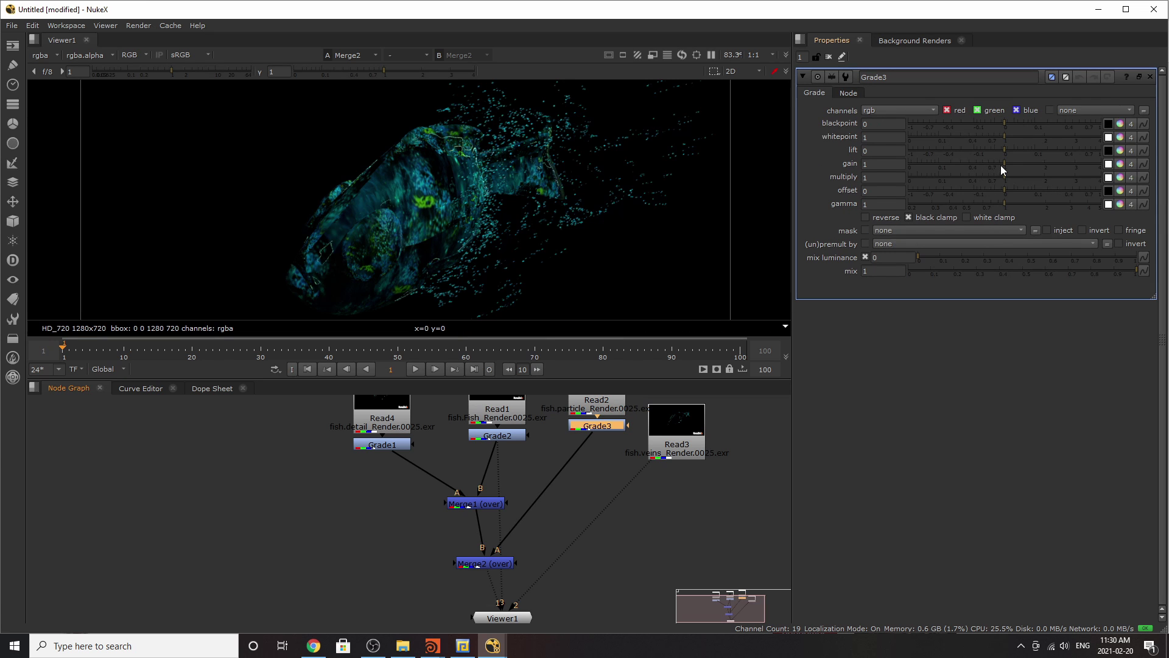
{"action": "left_click_drag", "start_coordinate": [1002, 163], "coordinate": [1039, 158]}
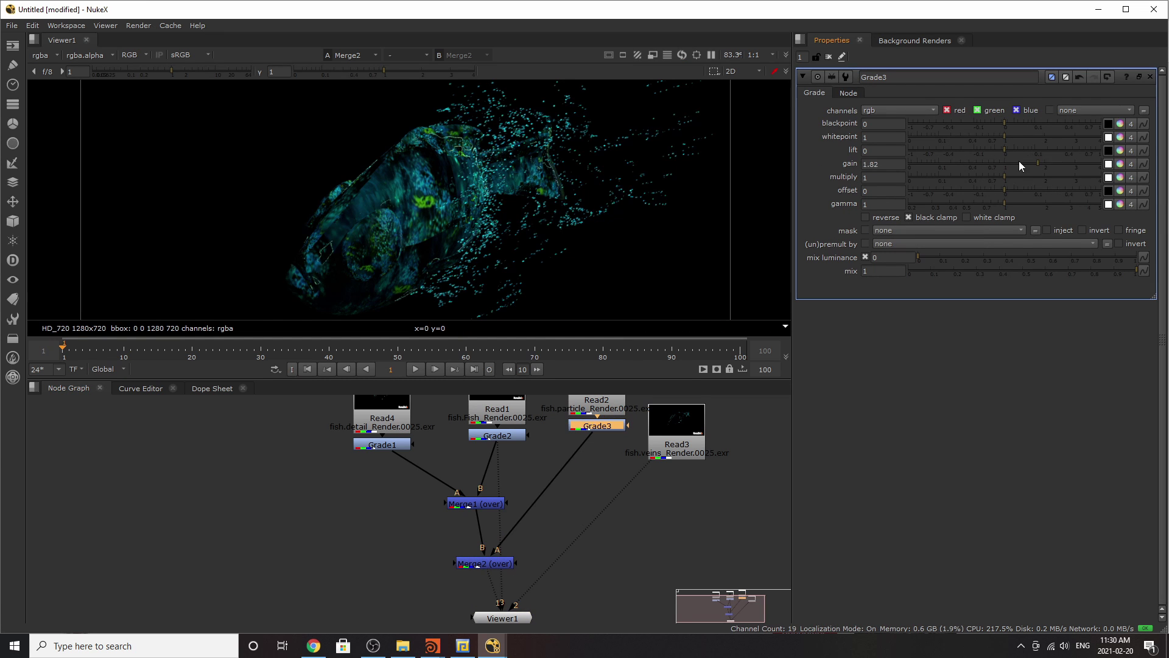
Add Merge3 for the veins pass and grade the veins pass down to gain 0.76
{"action": "key", "text": "m"}
{"action": "left_click_drag", "start_coordinate": [559, 572], "coordinate": [683, 437]}
{"action": "key", "text": "g"}
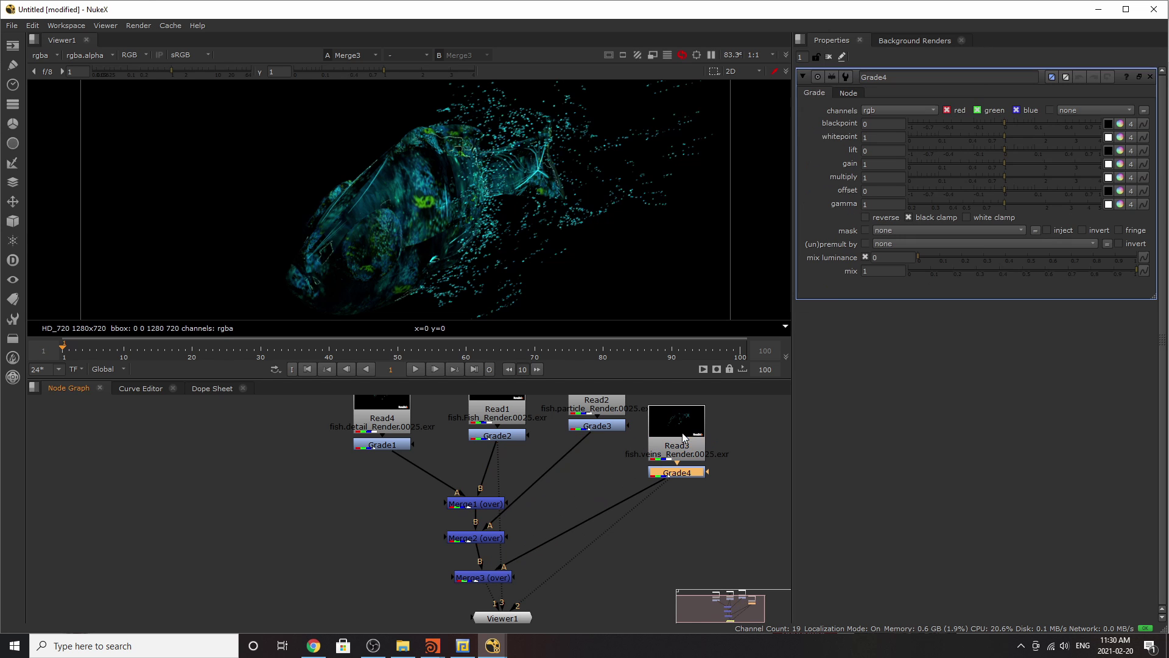
{"action": "mouse_move", "coordinate": [1007, 163]}
{"action": "left_mouse_down"}
{"action": "mouse_move", "coordinate": [1053, 158]}
{"action": "mouse_move", "coordinate": [992, 152]}
{"action": "left_mouse_up"}
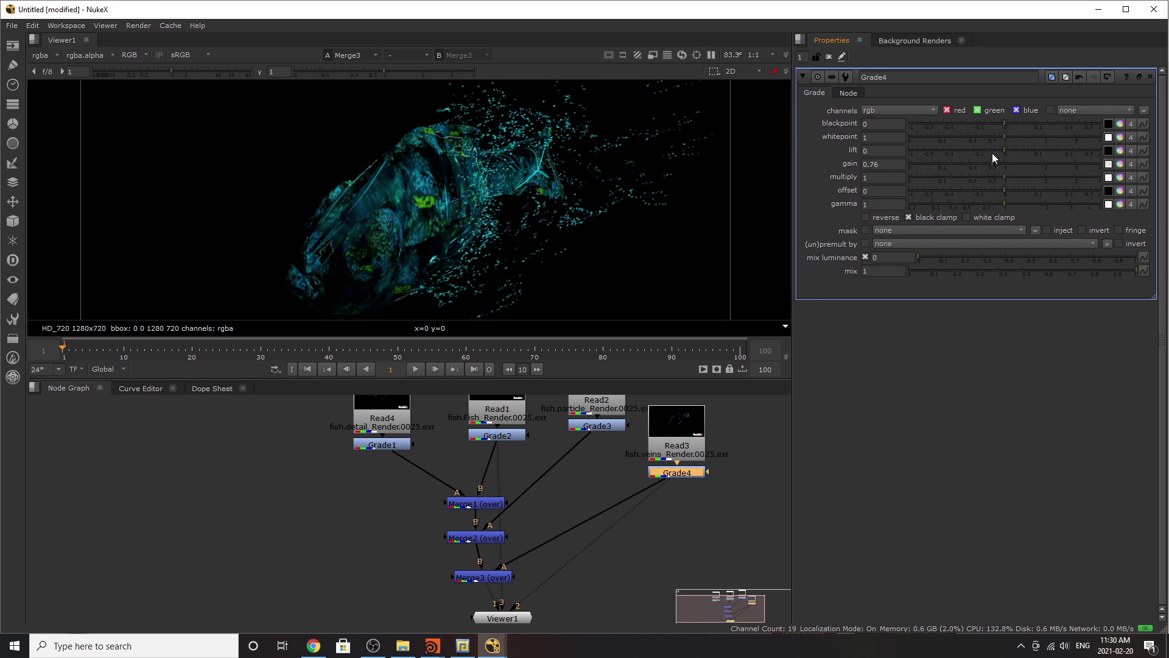
{"action": "scroll", "coordinate": [467, 238], "scroll_direction": "down", "scroll_amount": 4}
{"action": "scroll", "coordinate": [487, 151], "scroll_direction": "up", "scroll_amount": 2}
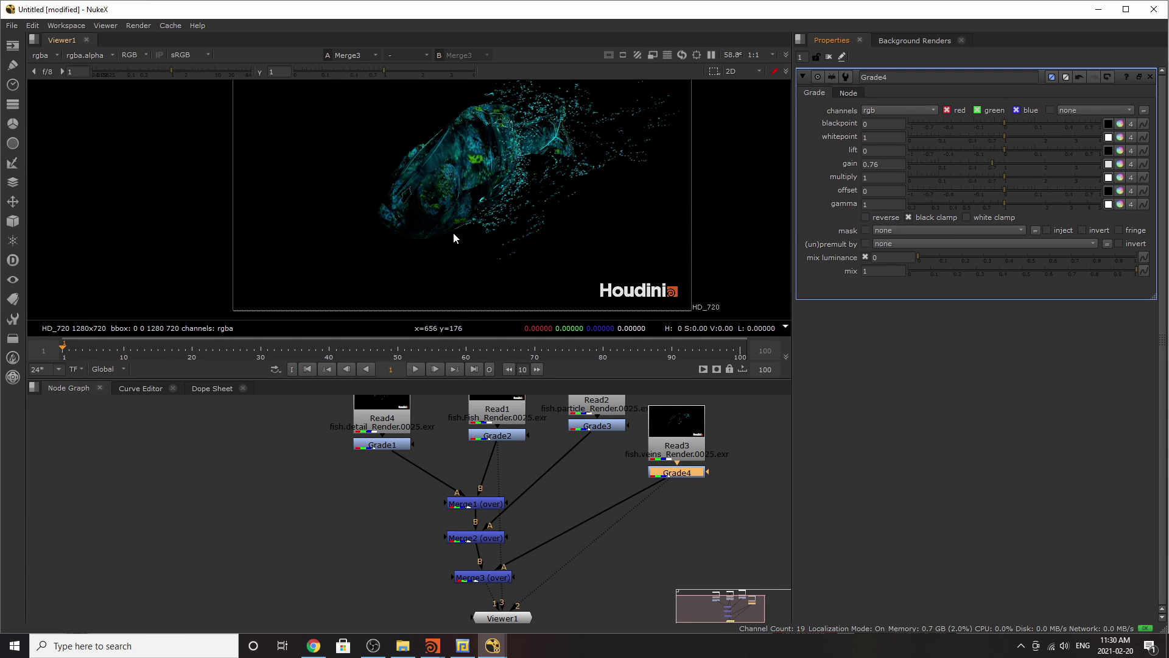
{"action": "scroll", "coordinate": [408, 218], "scroll_direction": "down", "scroll_amount": 2}
{"action": "scroll", "coordinate": [524, 223], "scroll_direction": "up", "scroll_amount": 4}
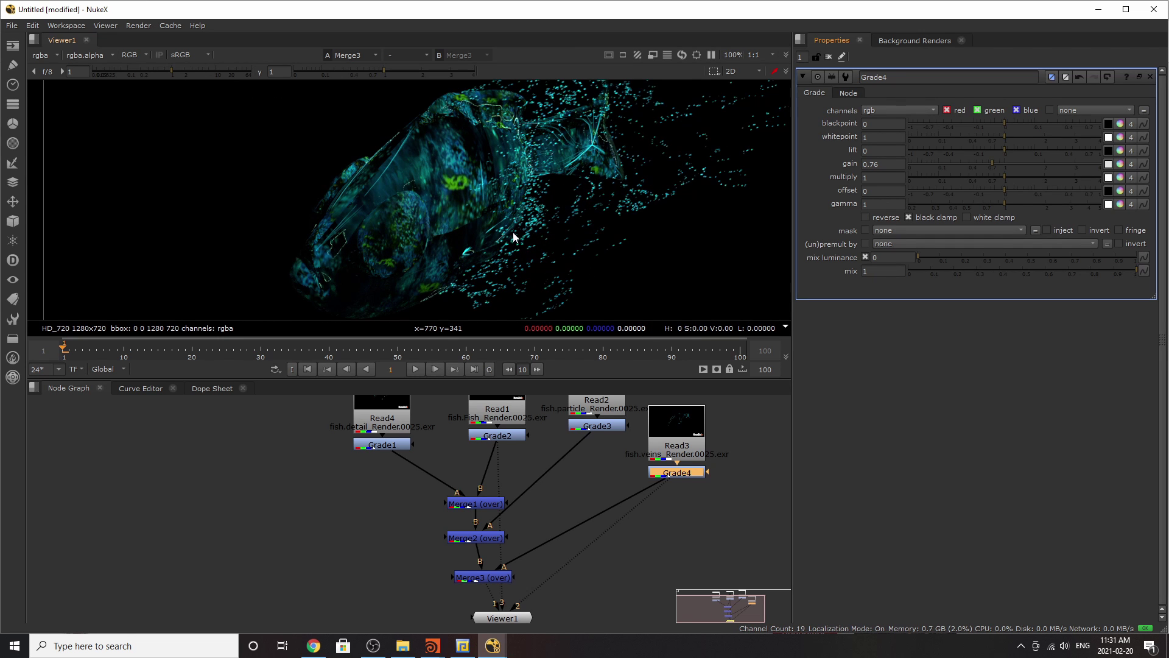
{"action": "scroll", "coordinate": [430, 202], "scroll_direction": "down", "scroll_amount": 1}
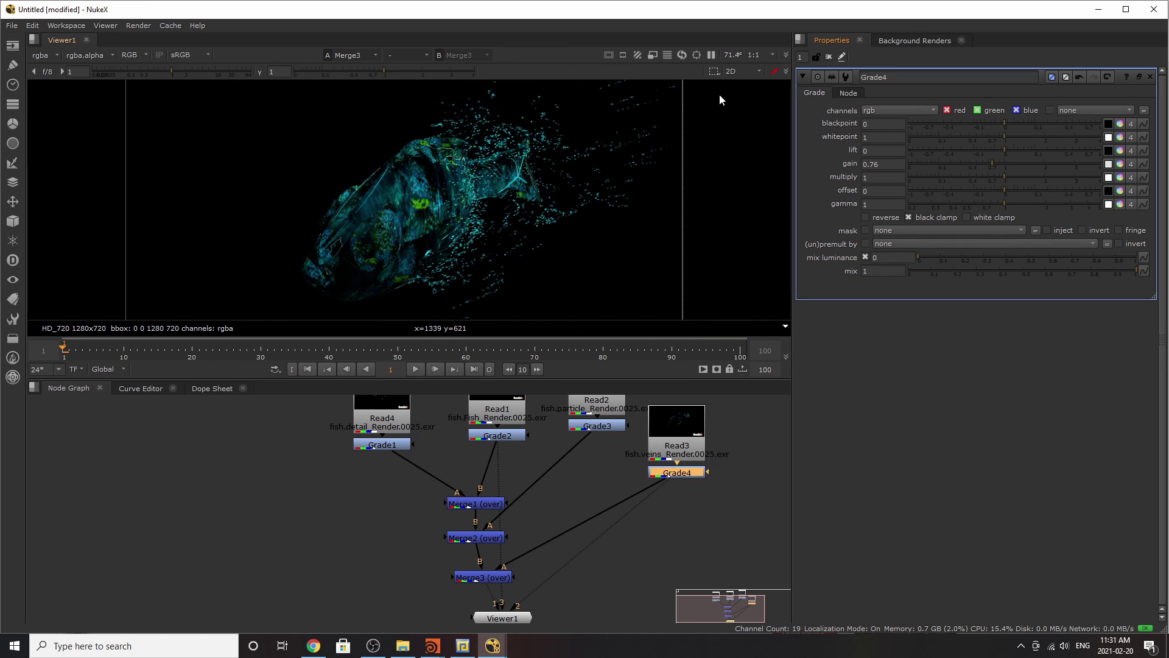
{"action": "scroll", "coordinate": [573, 177], "scroll_direction": "down", "scroll_amount": 1}
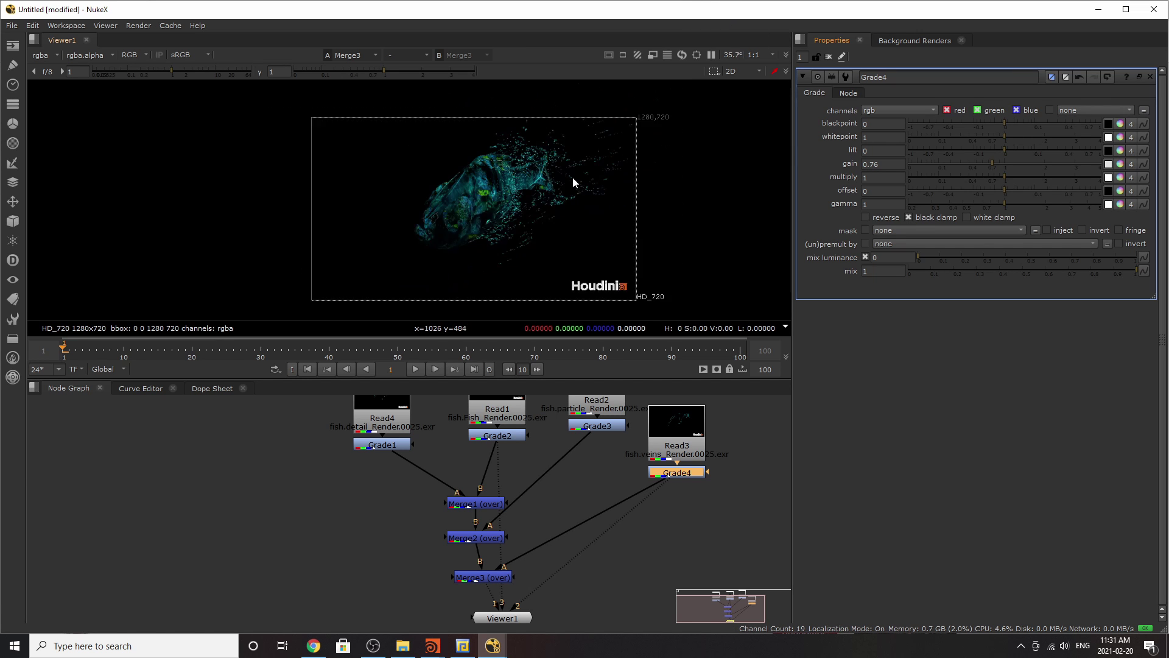
{"action": "scroll", "coordinate": [482, 166], "scroll_direction": "up", "scroll_amount": 2}
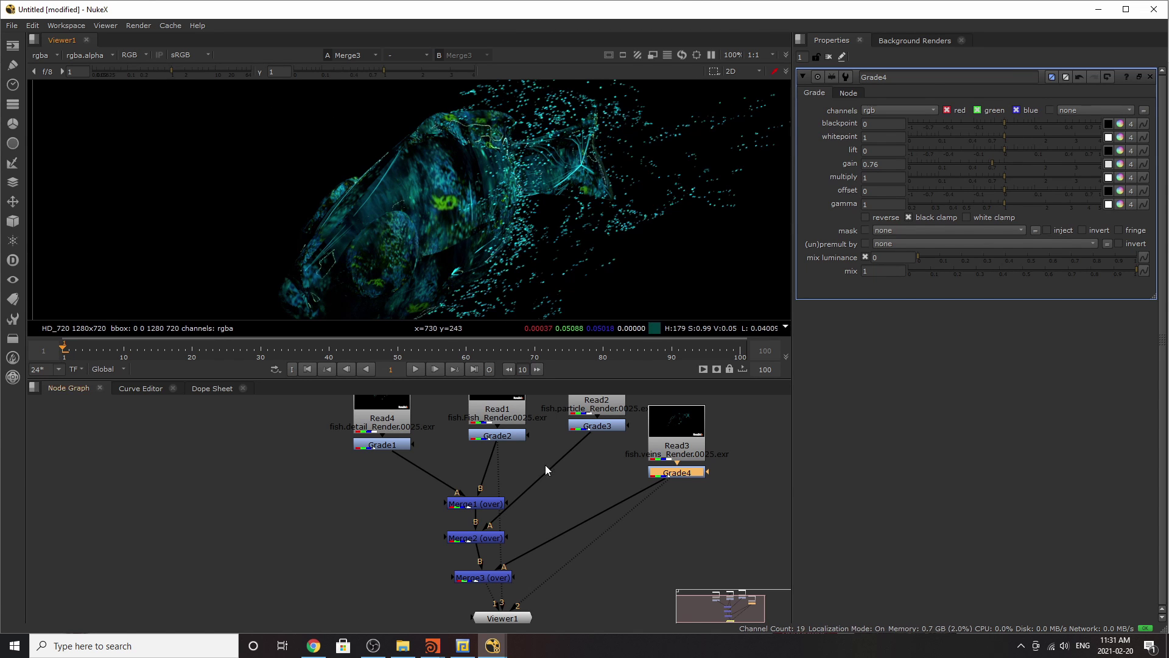
Limit Grade2 on the fish pass to the green channel only, with gain raised to 3.7
{"action": "left_click", "coordinate": [497, 435]}
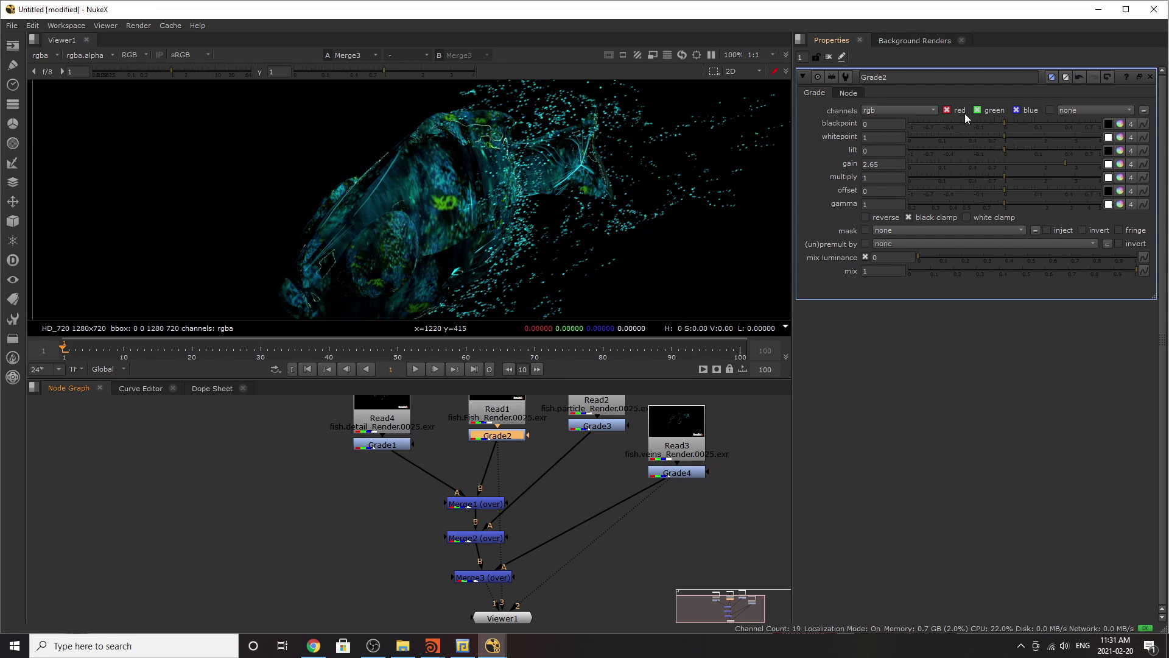
{"action": "left_click", "coordinate": [961, 110]}
{"action": "left_click", "coordinate": [994, 110]}
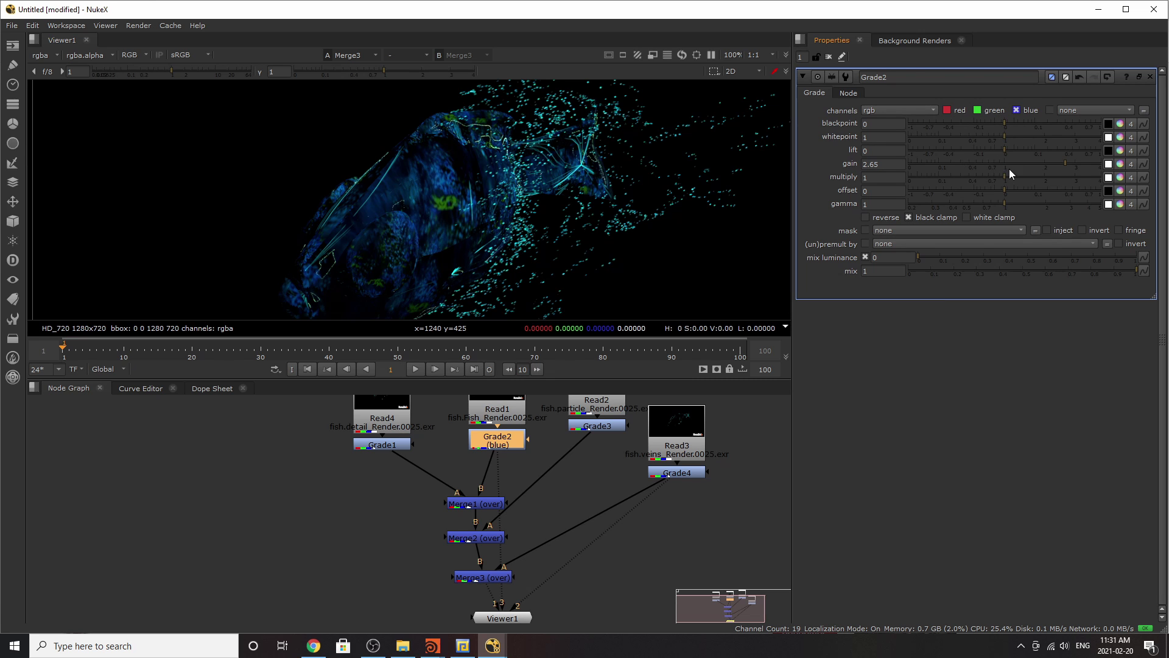
{"action": "left_click_drag", "start_coordinate": [1022, 169], "coordinate": [1095, 182]}
{"action": "left_click", "coordinate": [977, 110]}
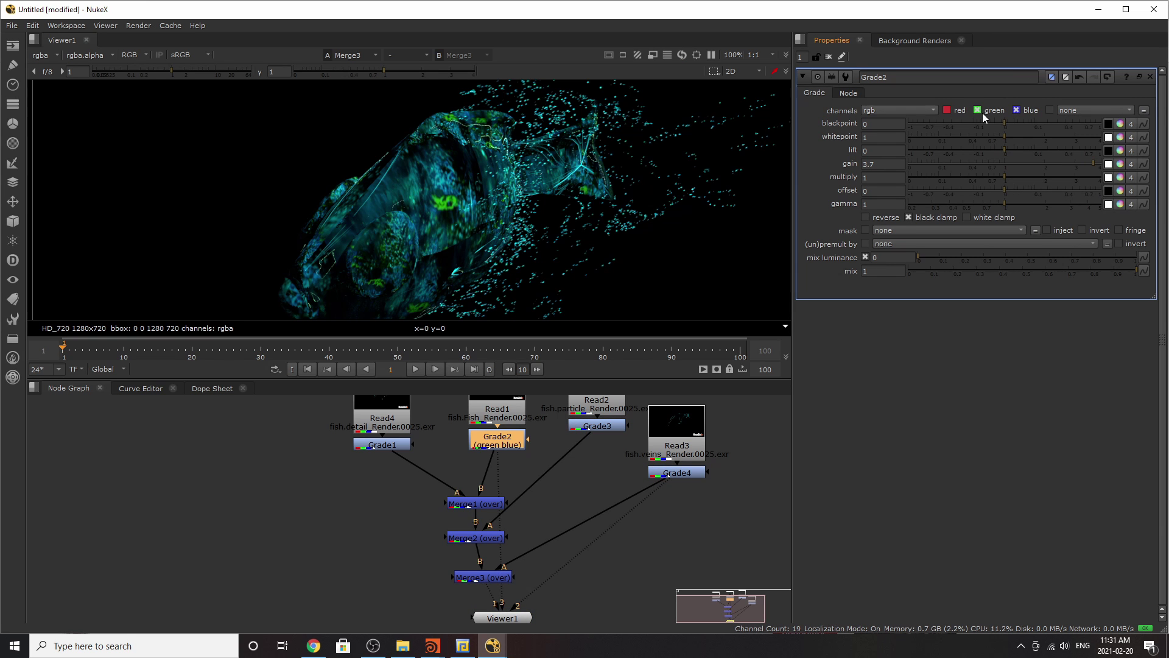
{"action": "left_click", "coordinate": [1016, 110]}
{"action": "scroll", "coordinate": [650, 205], "scroll_direction": "down", "scroll_amount": 3}
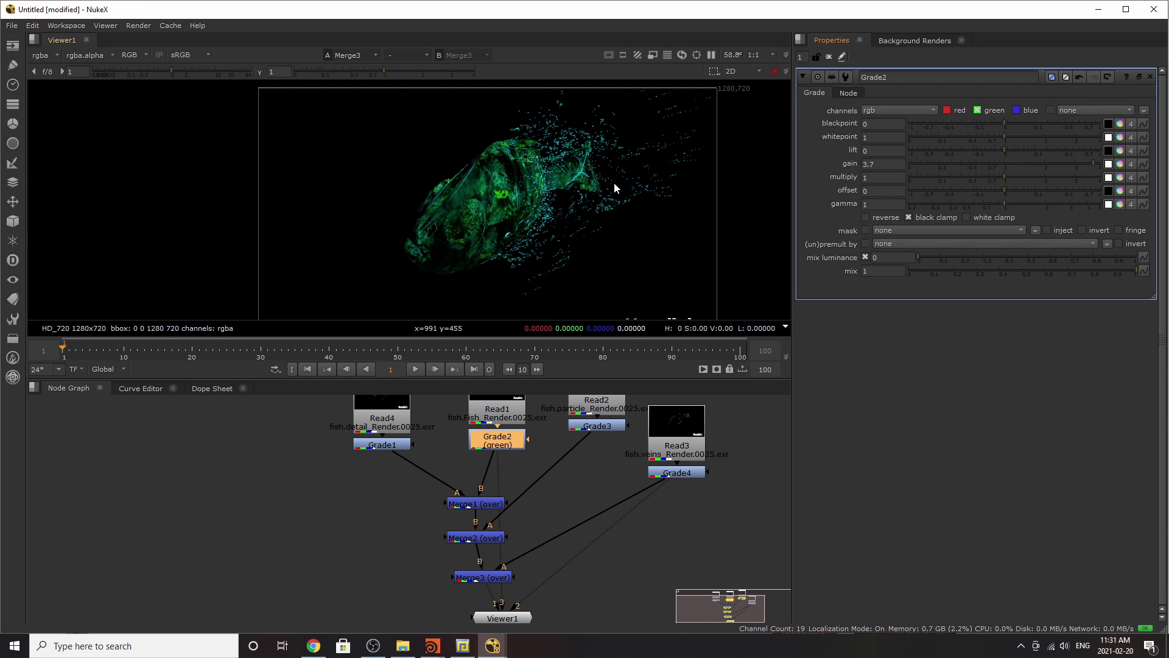
Bring Houdini forward and inspect the Fish_Render Mantra node's driver, rendering and output settings
{"action": "left_click", "coordinate": [433, 649]}
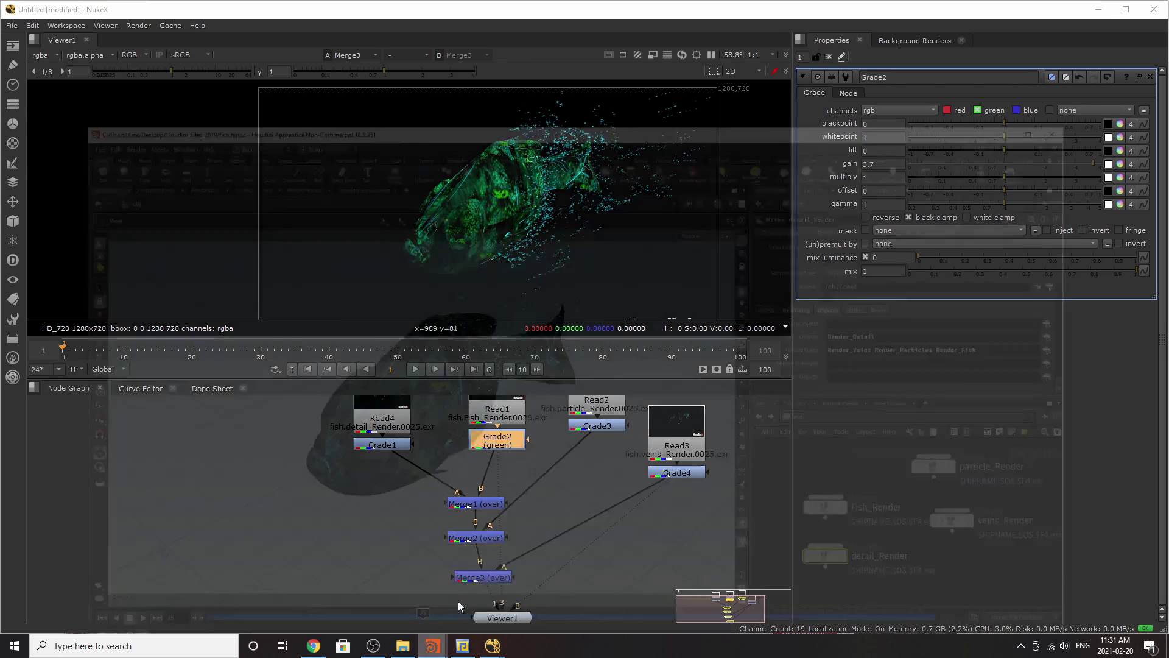
{"action": "left_click", "coordinate": [458, 601]}
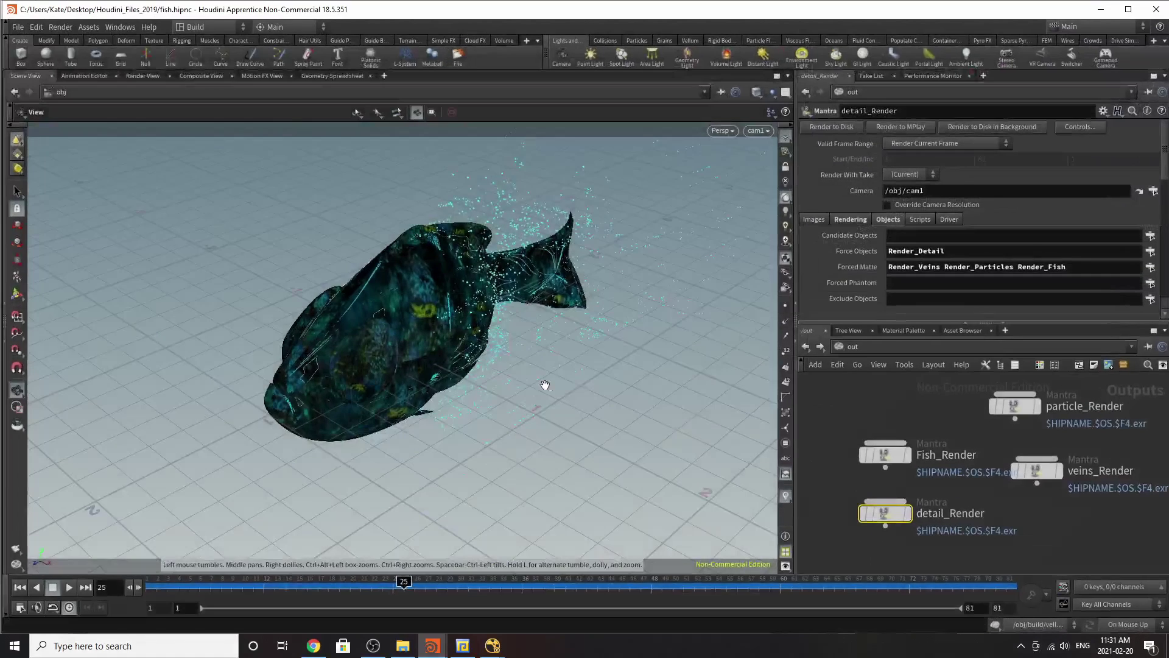
{"action": "left_click", "coordinate": [886, 455]}
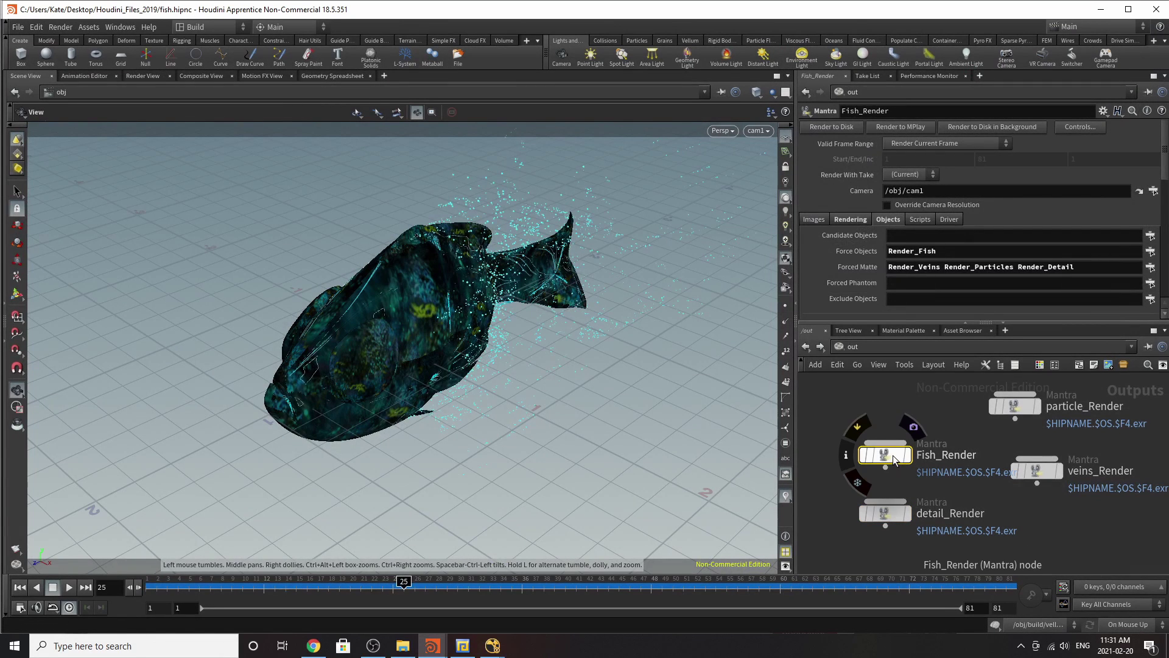
{"action": "left_click", "coordinate": [949, 219]}
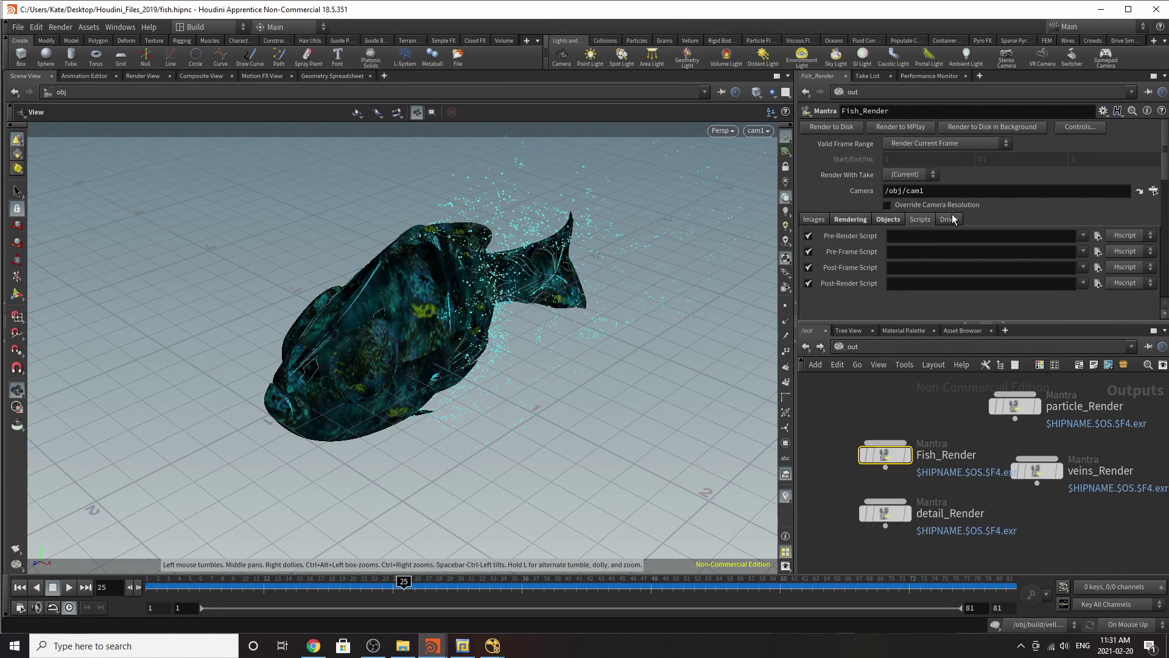
{"action": "left_click", "coordinate": [851, 219]}
{"action": "scroll", "coordinate": [914, 263], "scroll_direction": "down", "scroll_amount": 2}
{"action": "left_click", "coordinate": [914, 260]}
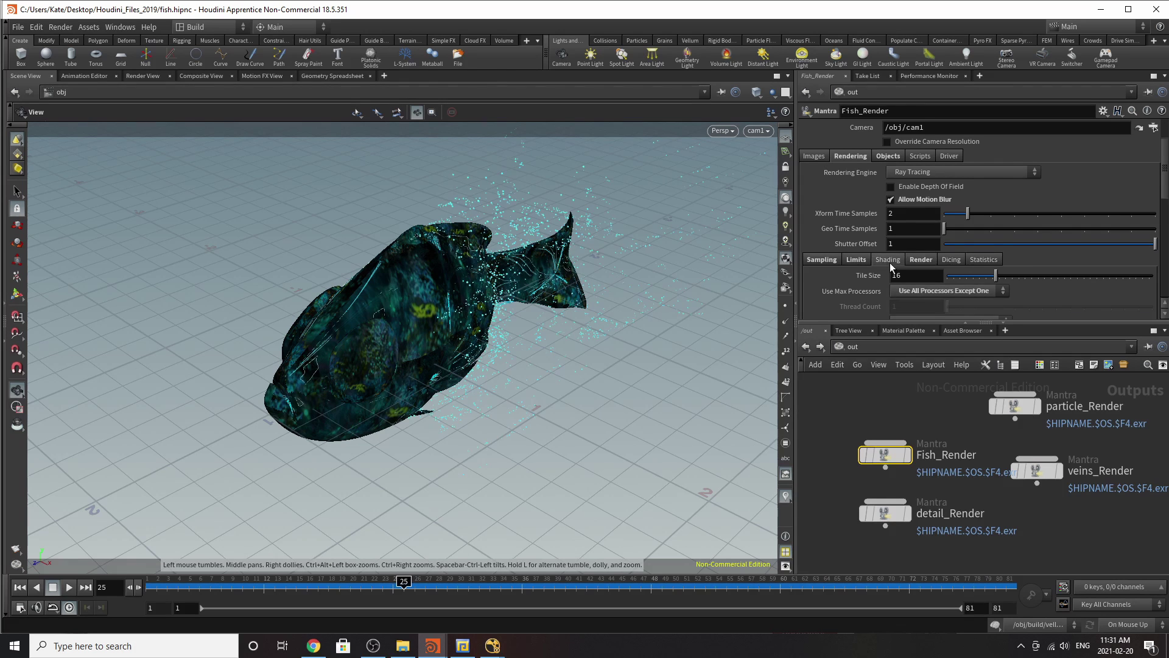
{"action": "scroll", "coordinate": [929, 258], "scroll_direction": "up", "scroll_amount": 2}
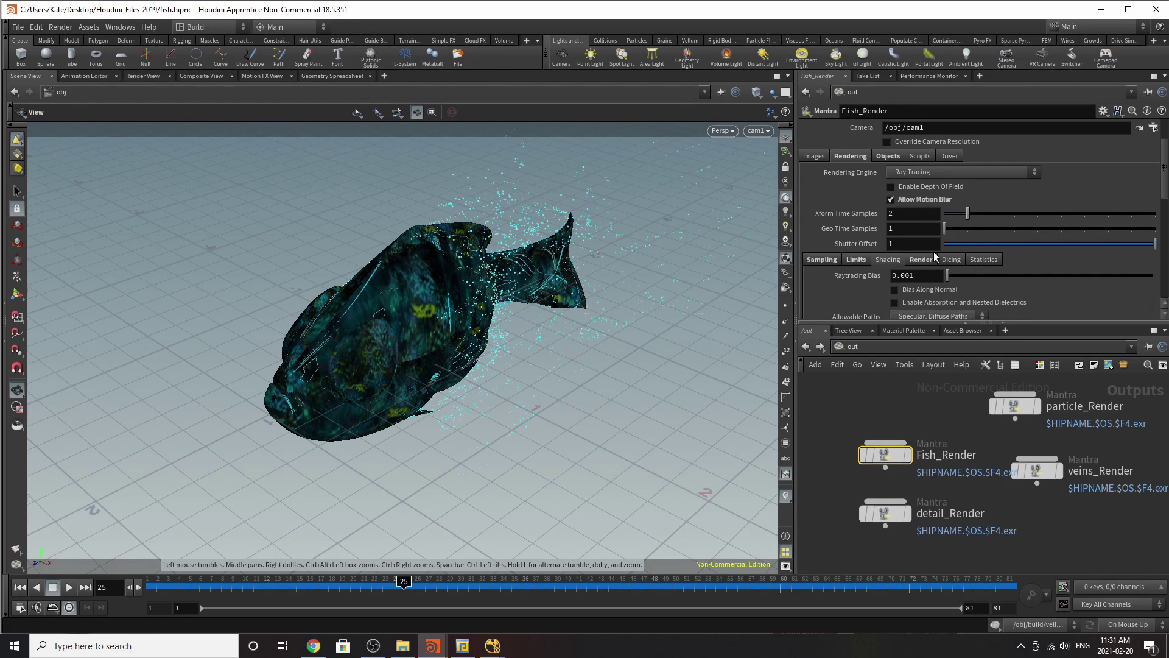
{"action": "left_click", "coordinate": [813, 157]}
Enable the Direct Ray Samples, Direct Unshadowed, Shading Depth and SSS Single/Multi extra image planes
{"action": "left_click", "coordinate": [869, 234]}
{"action": "scroll", "coordinate": [909, 225], "scroll_direction": "down", "scroll_amount": 2}
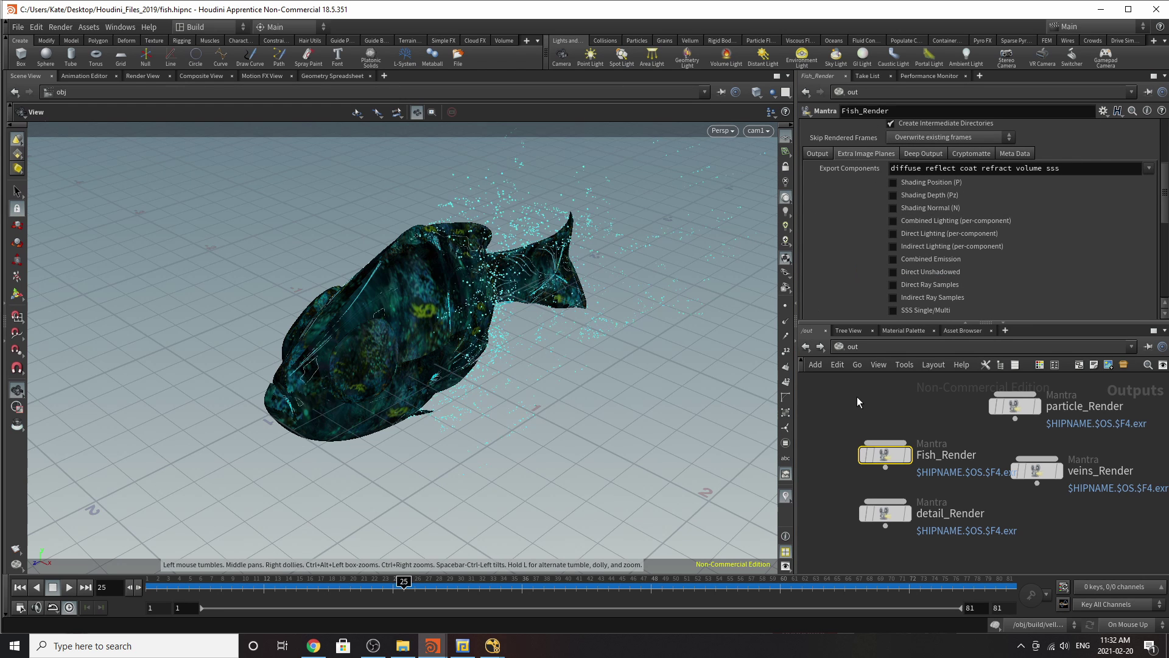
{"action": "scroll", "coordinate": [908, 280], "scroll_direction": "down", "scroll_amount": 1}
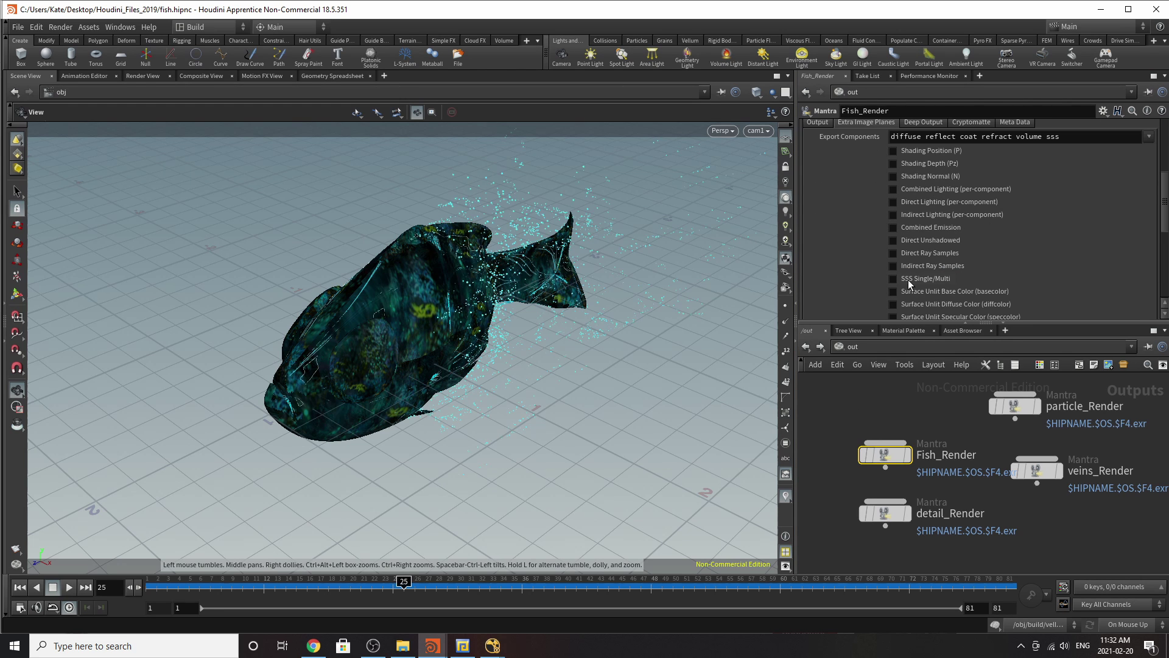
{"action": "left_click", "coordinate": [934, 255]}
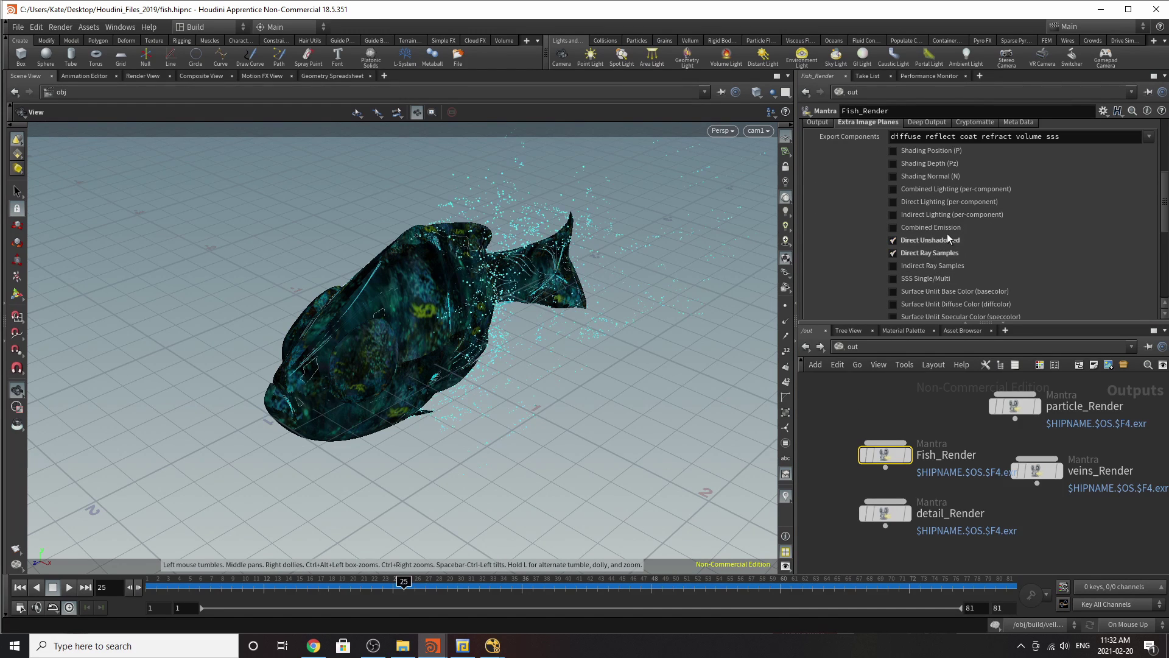
{"action": "left_click", "coordinate": [946, 240]}
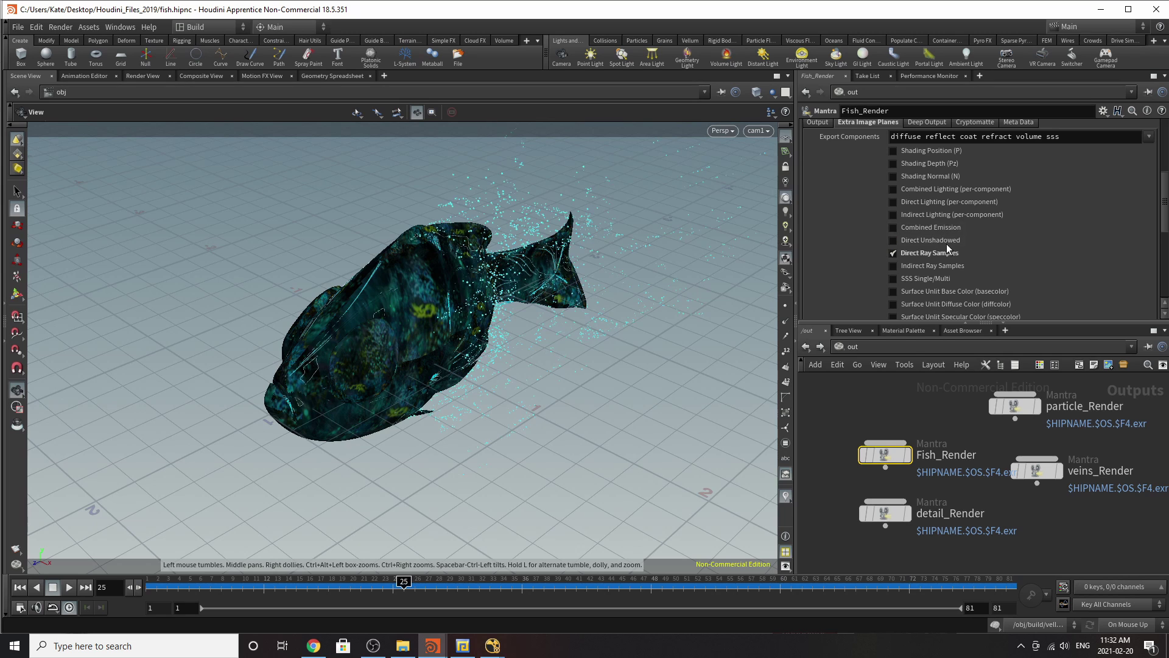
{"action": "left_click", "coordinate": [953, 165]}
{"action": "left_click", "coordinate": [929, 279]}
{"action": "scroll", "coordinate": [964, 246], "scroll_direction": "down", "scroll_amount": 5}
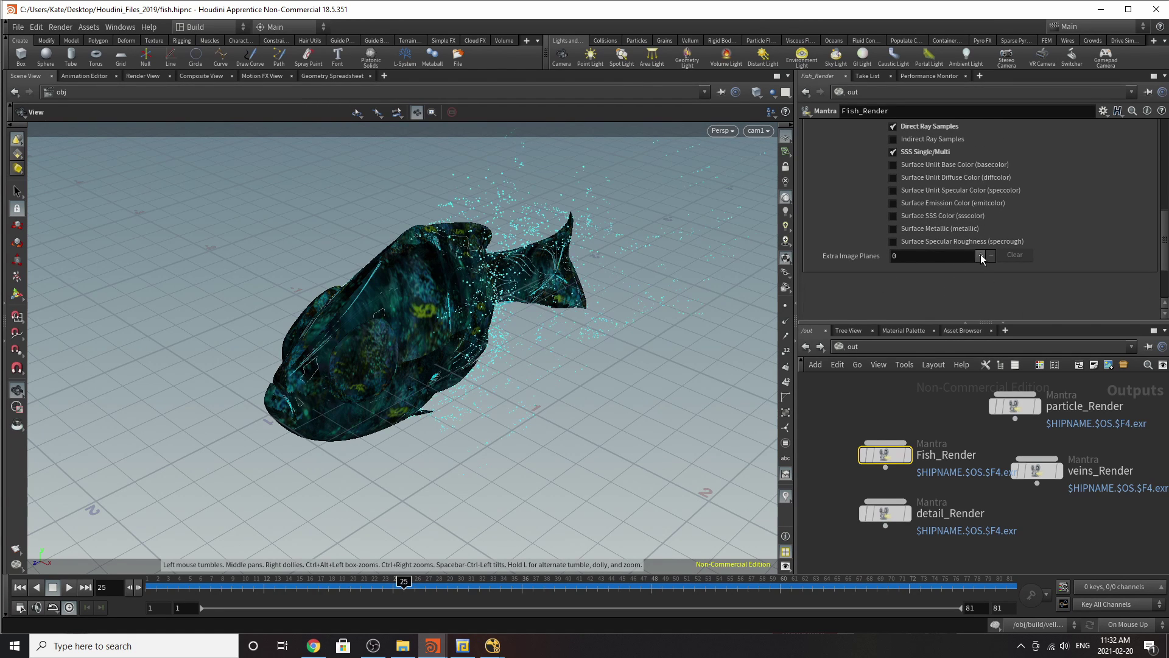
Add one custom extra image plane, then remove it again
{"action": "left_click", "coordinate": [981, 256]}
{"action": "scroll", "coordinate": [992, 265], "scroll_direction": "down", "scroll_amount": 2}
{"action": "scroll", "coordinate": [989, 263], "scroll_direction": "down", "scroll_amount": 3}
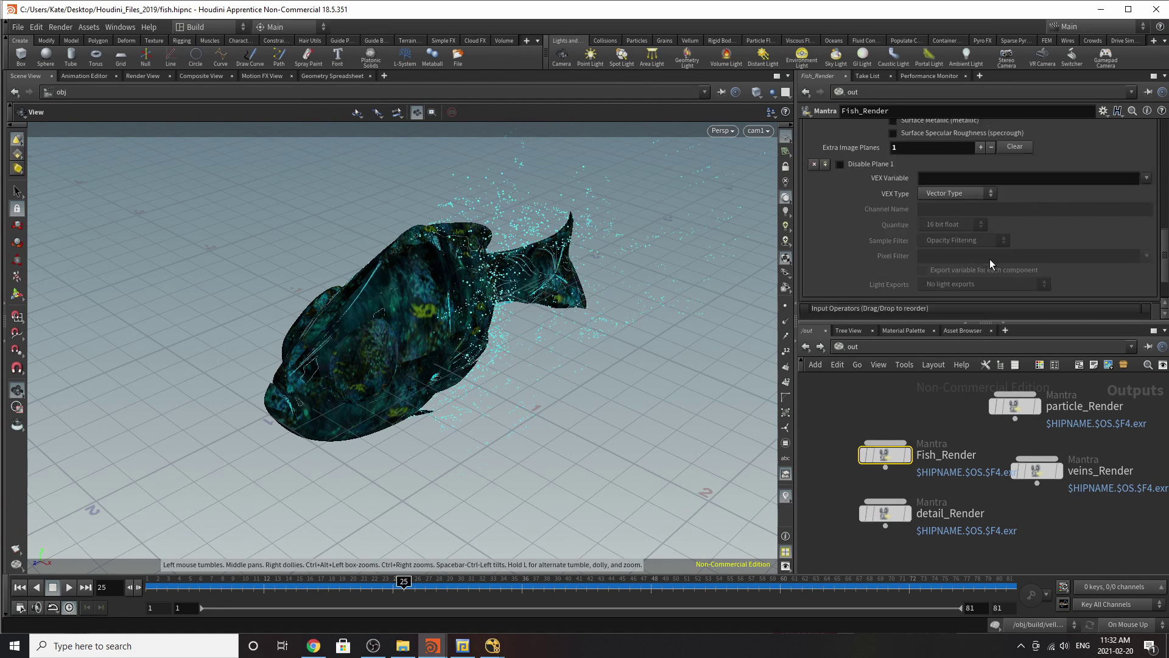
{"action": "scroll", "coordinate": [973, 264], "scroll_direction": "up", "scroll_amount": 3}
{"action": "left_click", "coordinate": [991, 195]}
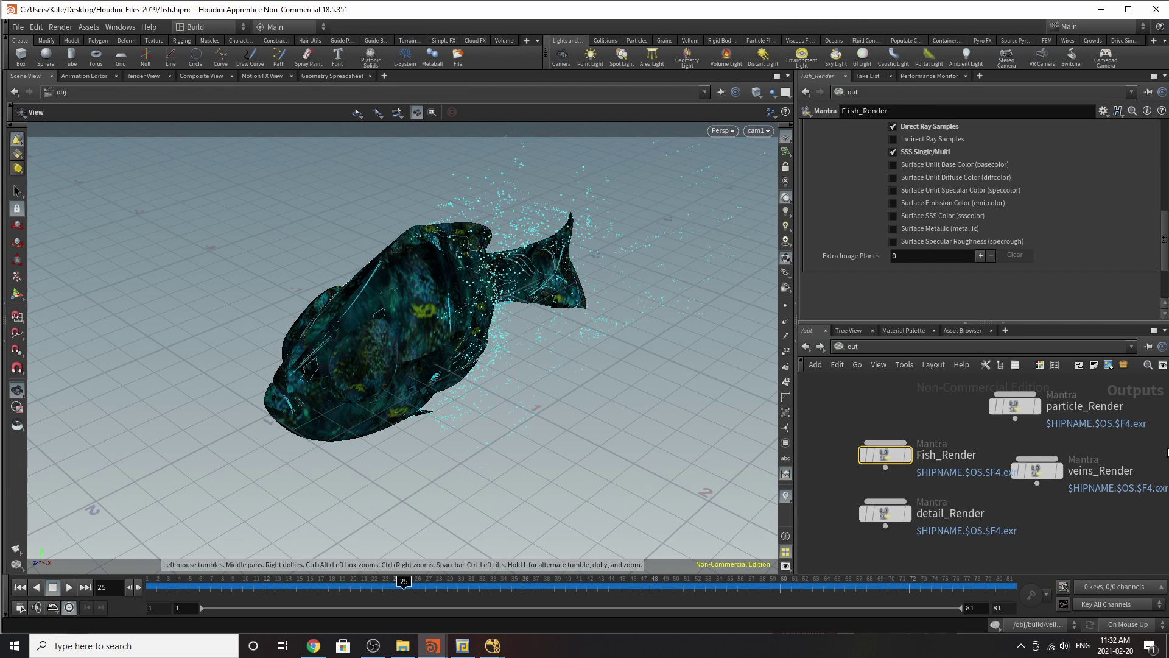
{"action": "scroll", "coordinate": [1103, 224], "scroll_direction": "up", "scroll_amount": 6}
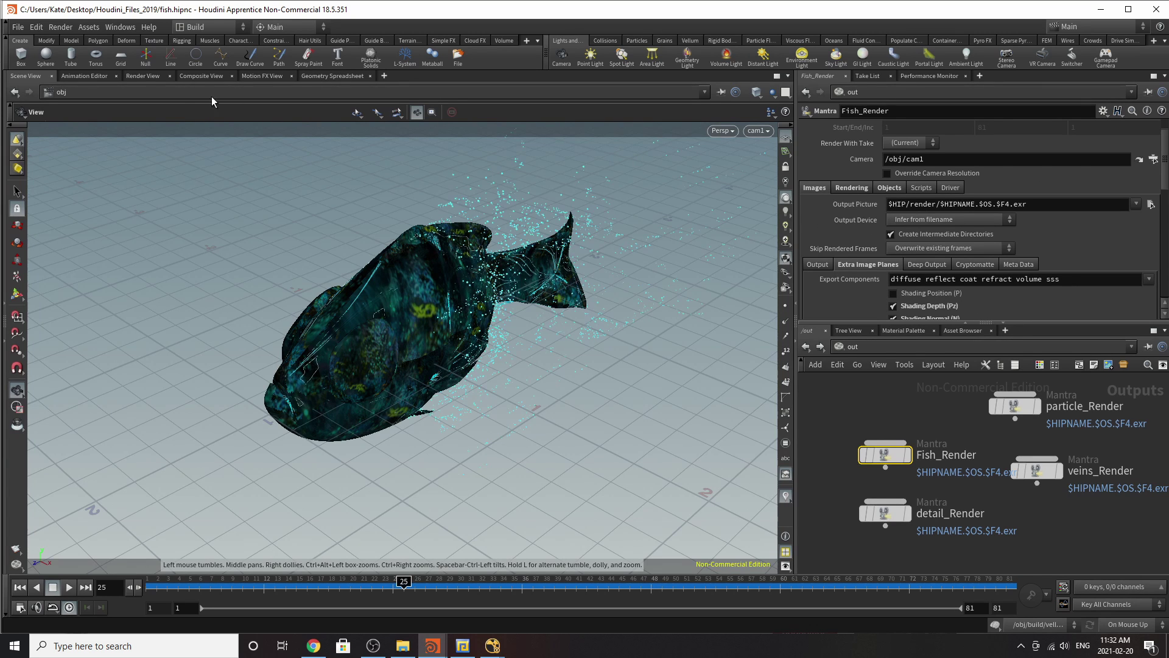
Re-render /out/Fish_Render into the Render View
{"action": "left_click", "coordinate": [139, 76]}
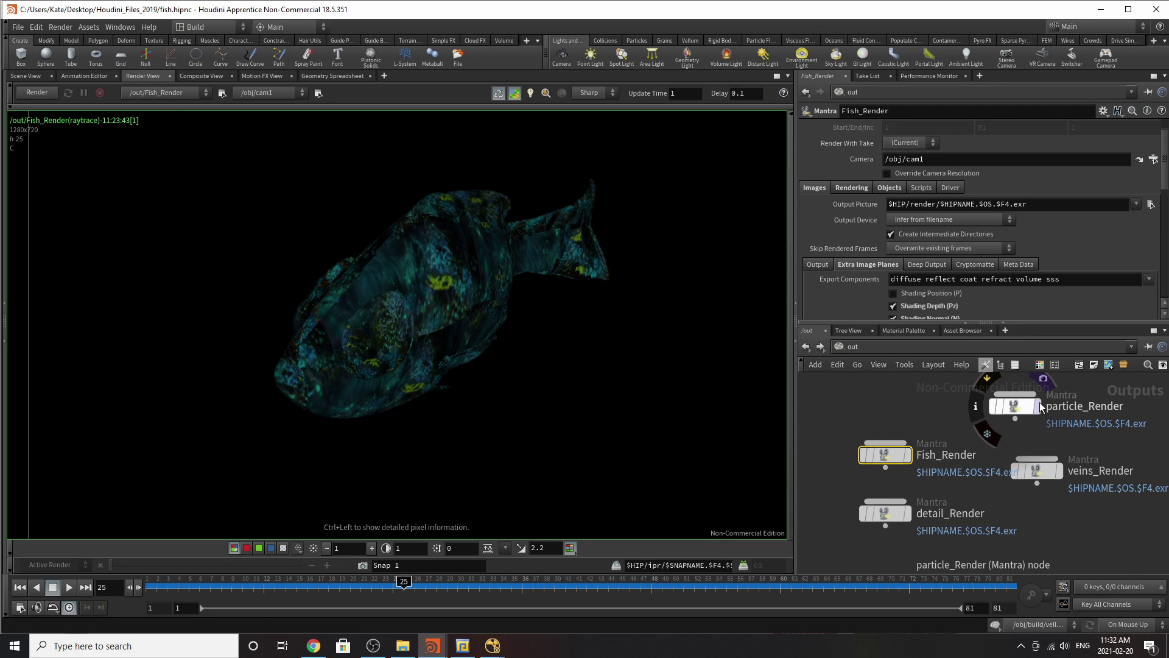
{"action": "left_click", "coordinate": [36, 92]}
{"action": "left_click", "coordinate": [180, 91]}
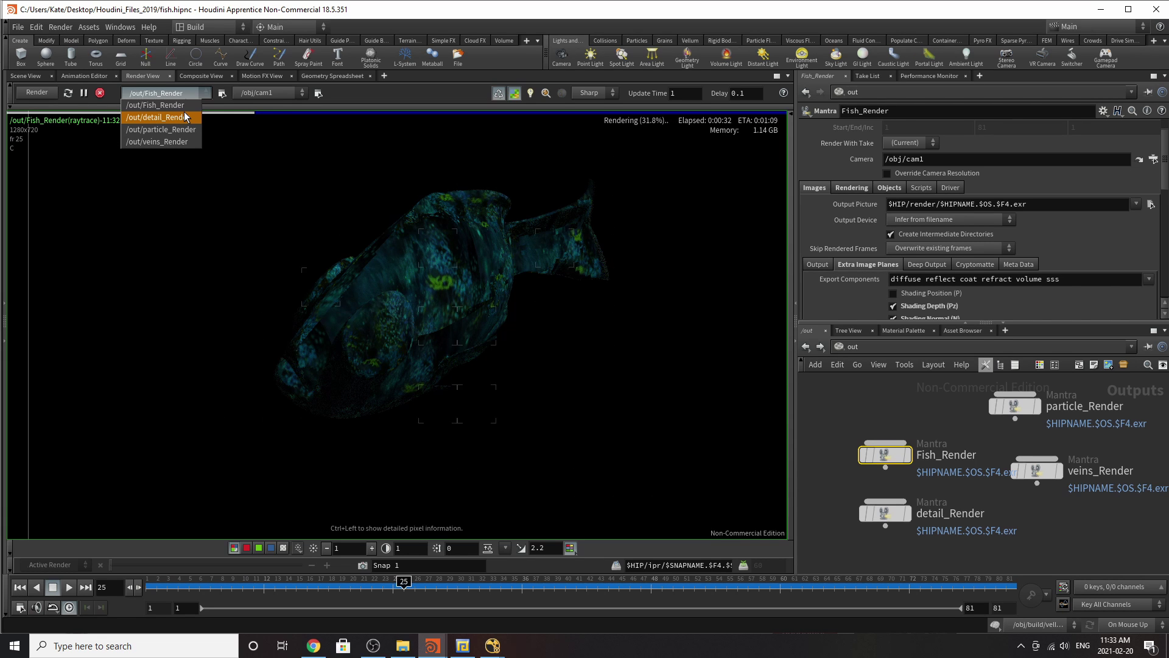
{"action": "left_click", "coordinate": [378, 299]}
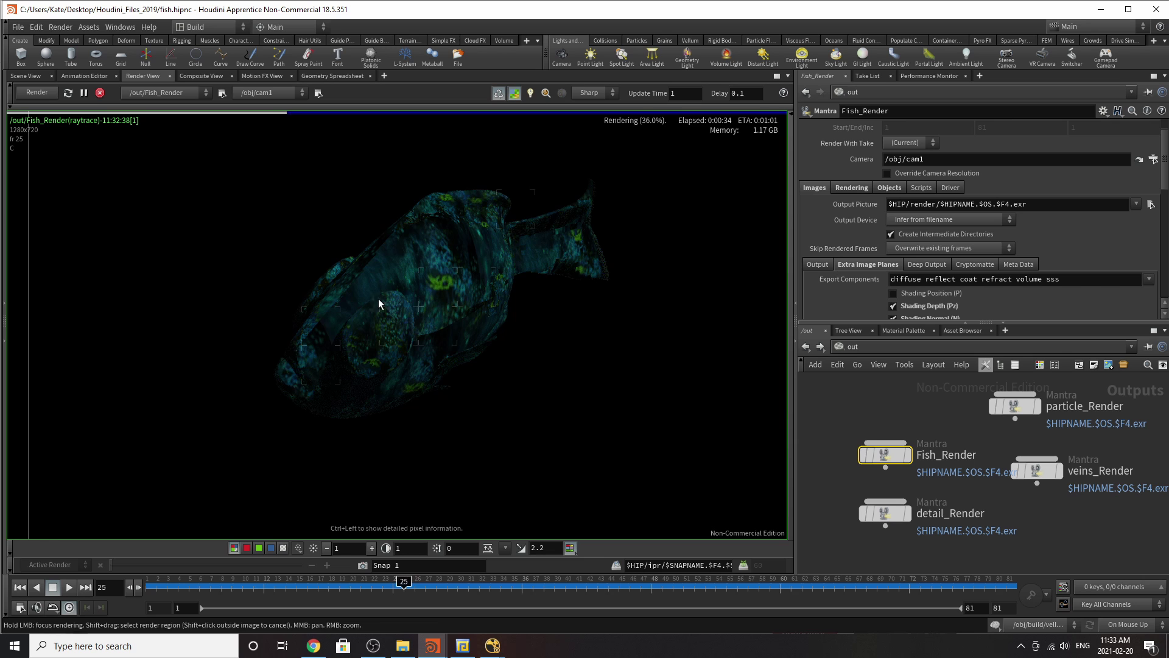
Try the White & Black Points adjustment with white point 7, then reset it to 1
{"action": "left_click", "coordinate": [298, 547]}
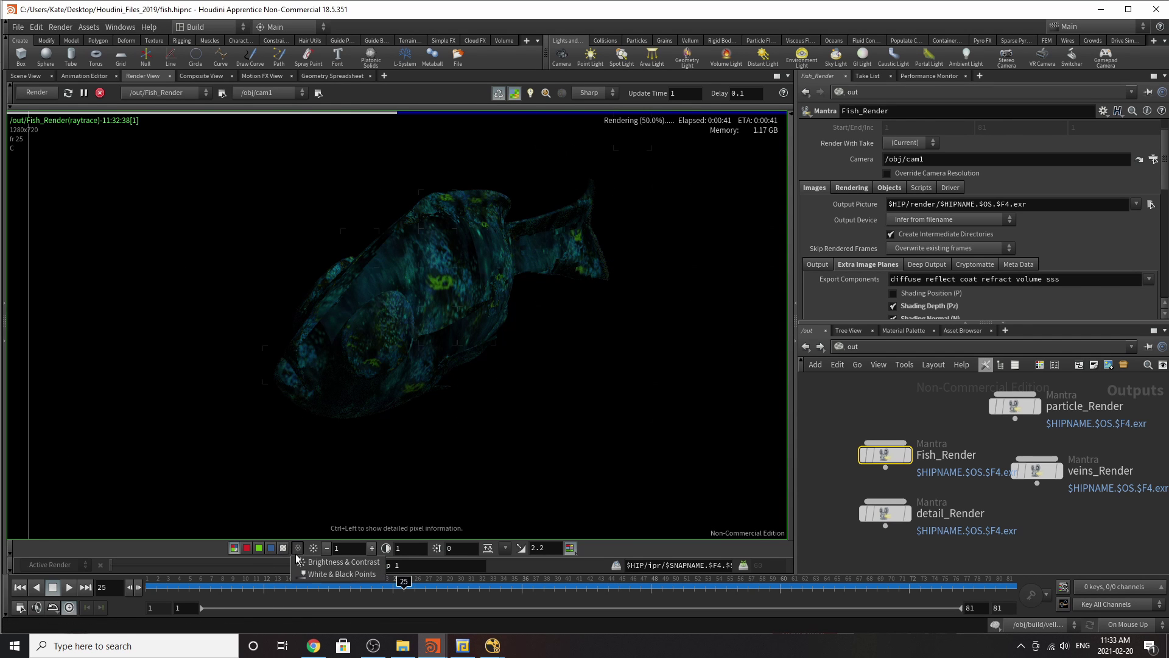
{"action": "left_click", "coordinate": [329, 573]}
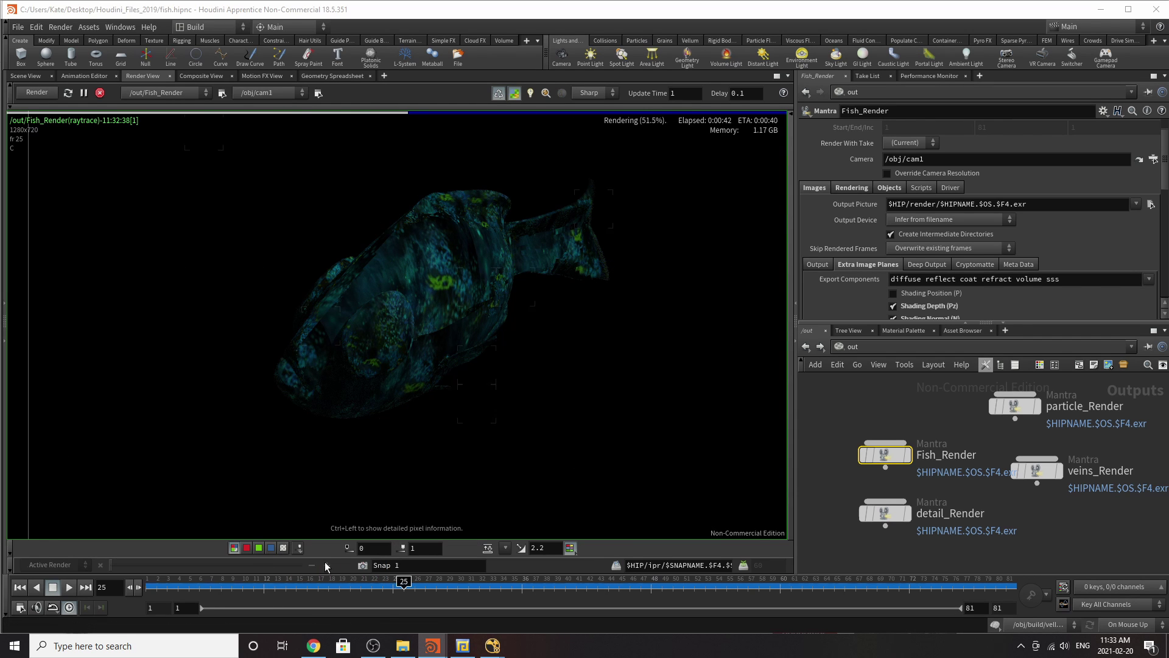
{"action": "left_click", "coordinate": [425, 549]}
{"action": "type", "text": "7"}
{"action": "key", "text": "Return"}
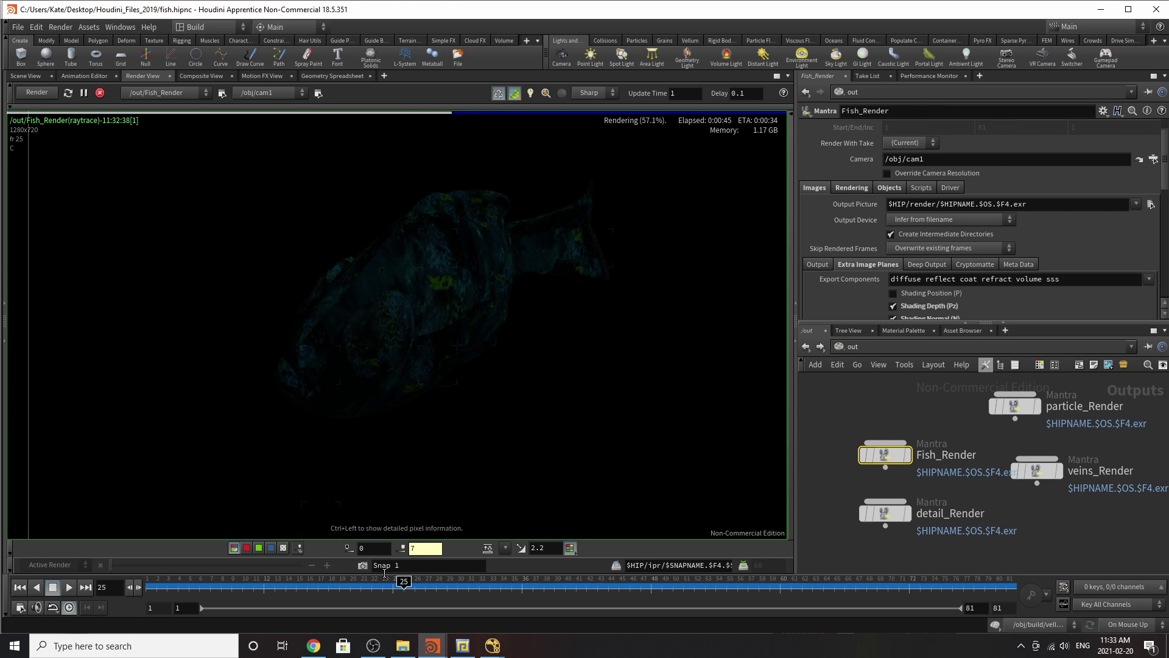
{"action": "left_click", "coordinate": [409, 548]}
{"action": "type", "text": "1"}
{"action": "key", "text": "Return"}
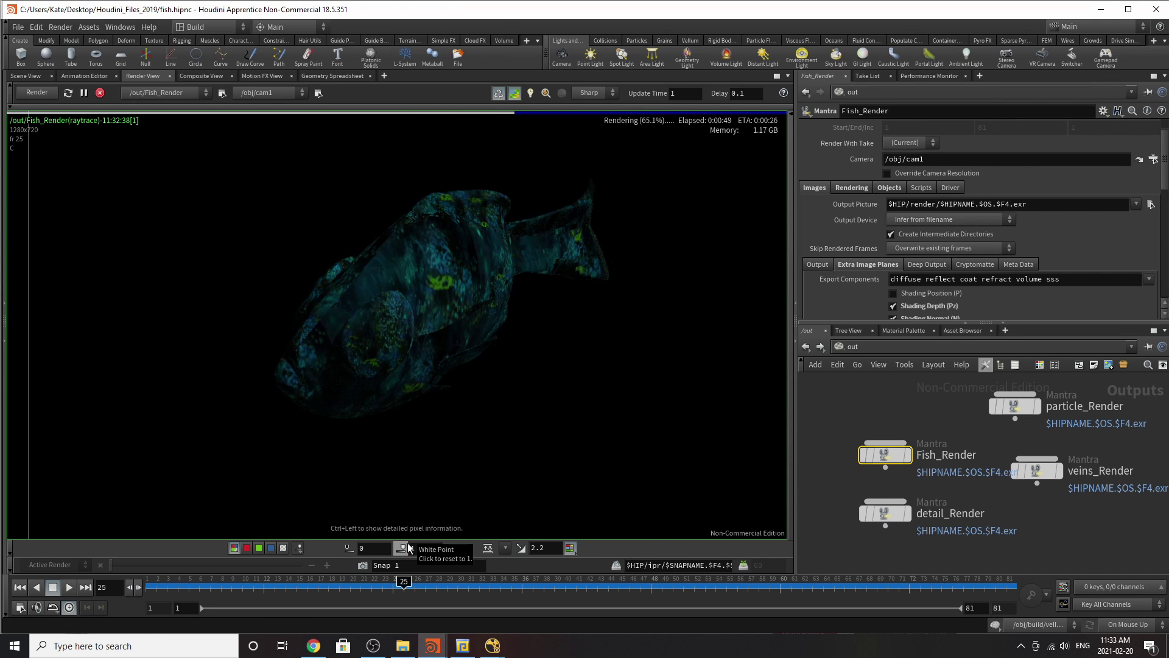
{"action": "left_click", "coordinate": [299, 547]}
Rename the Mantra node from Fish_Render to Fish_Render1
{"action": "left_click", "coordinate": [332, 567]}
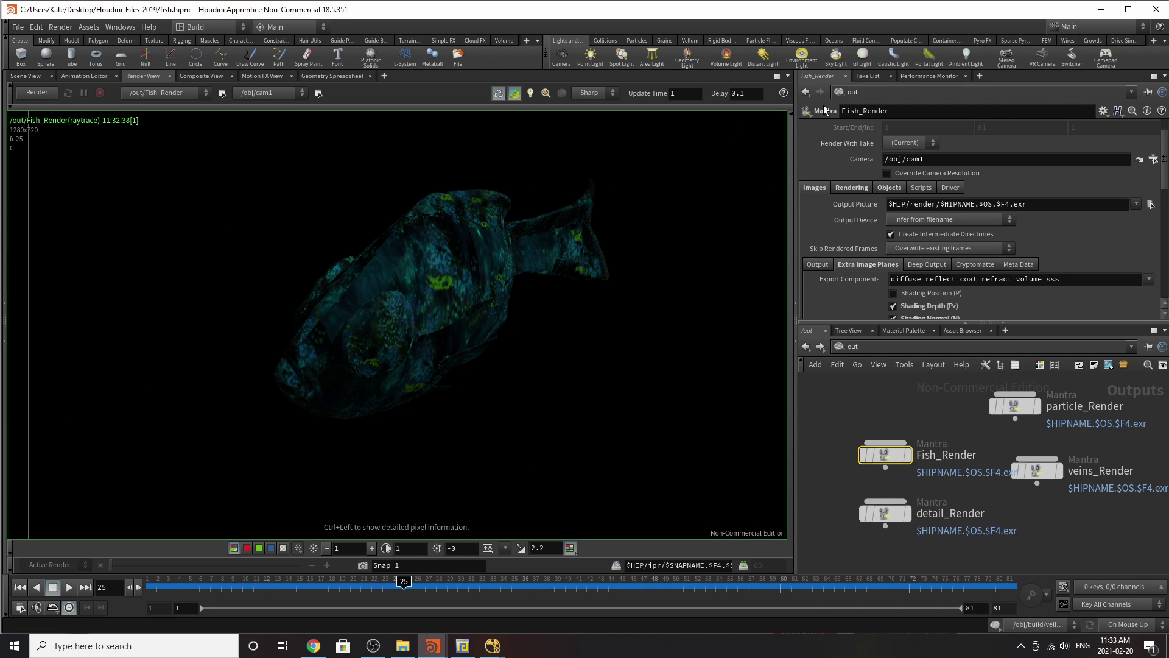
{"action": "left_click", "coordinate": [893, 110]}
{"action": "type", "text": "1"}
{"action": "key", "text": "Return"}
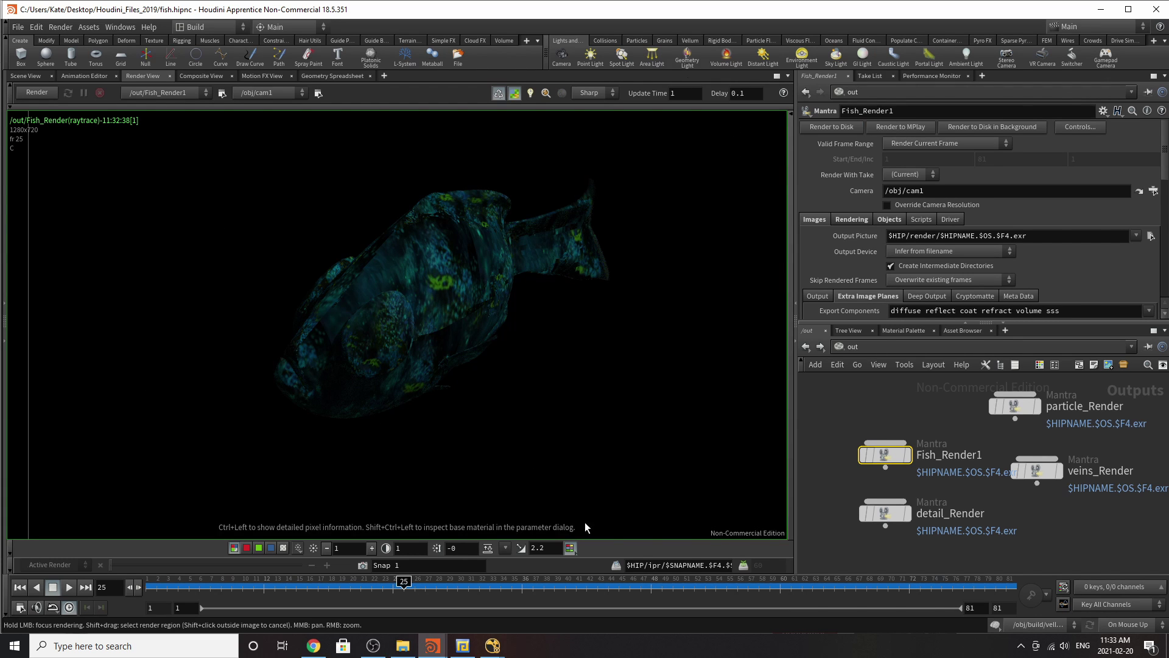
{"action": "left_click", "coordinate": [487, 634]}
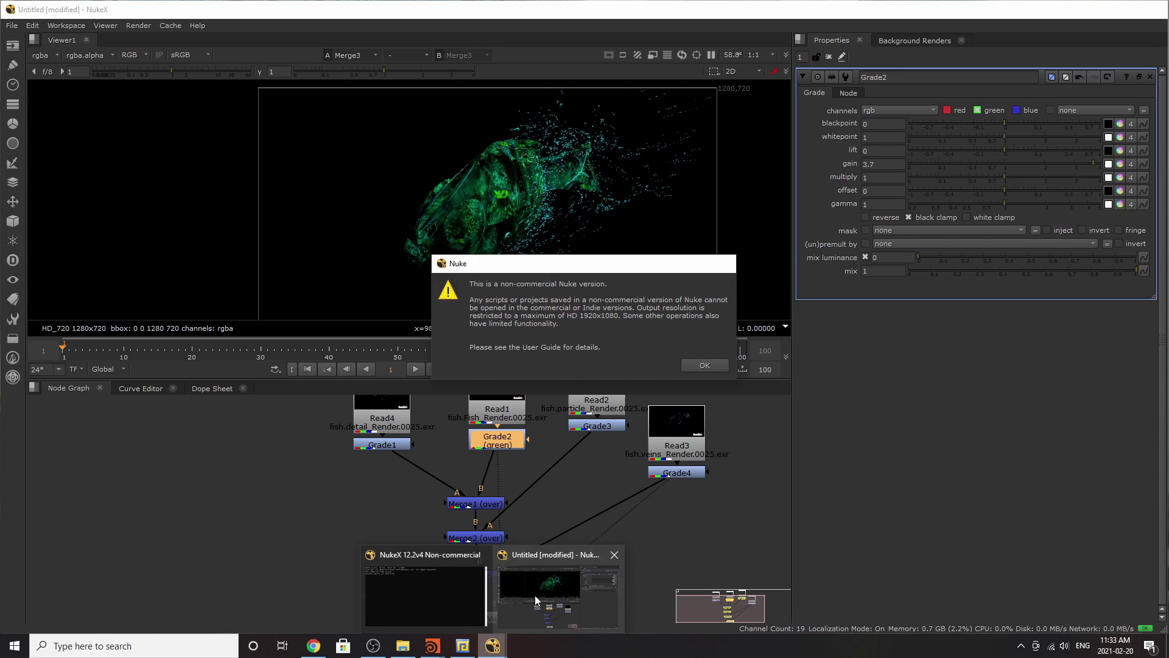
Disable the green Grade2 node in the NukeX script
{"action": "left_click", "coordinate": [535, 594]}
{"action": "scroll", "coordinate": [527, 524], "scroll_direction": "up", "scroll_amount": 5}
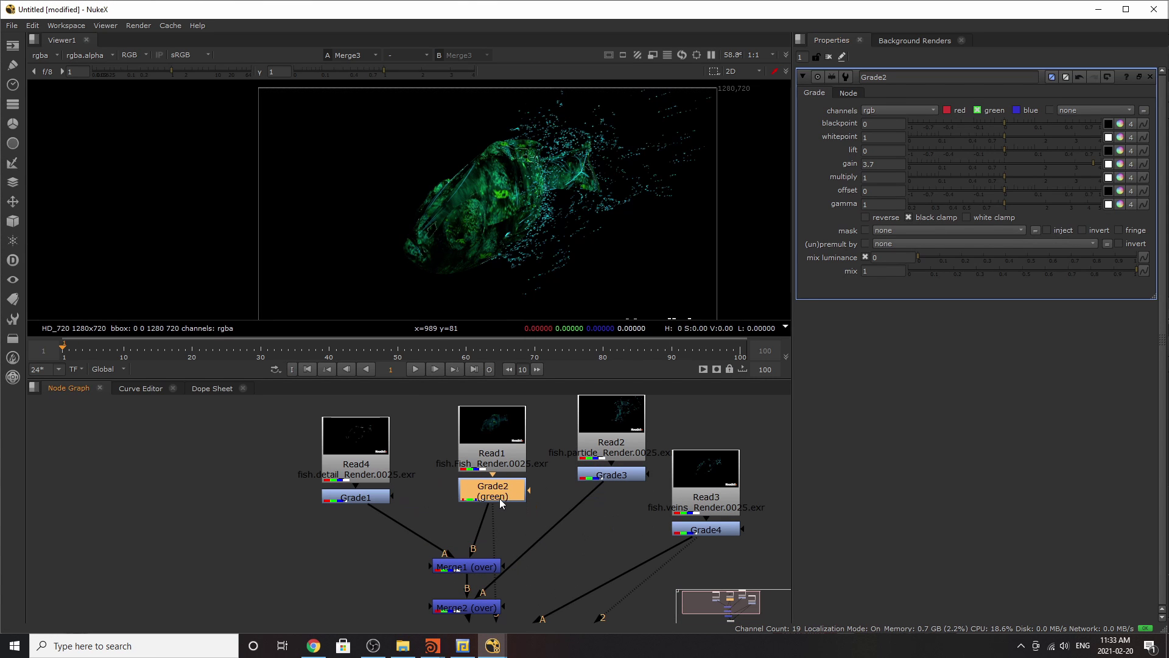
{"action": "key", "text": "d"}
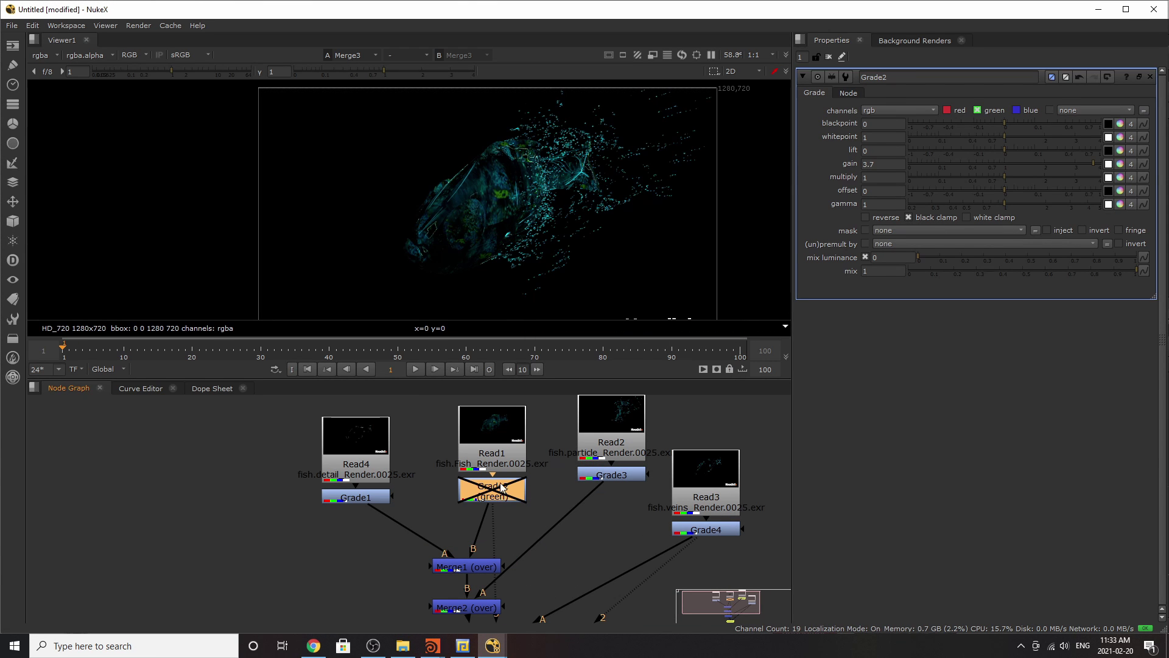
Move Read1 aside from the tree, view it directly, and set its Localization Policy to on
{"action": "double_click", "coordinate": [496, 447]}
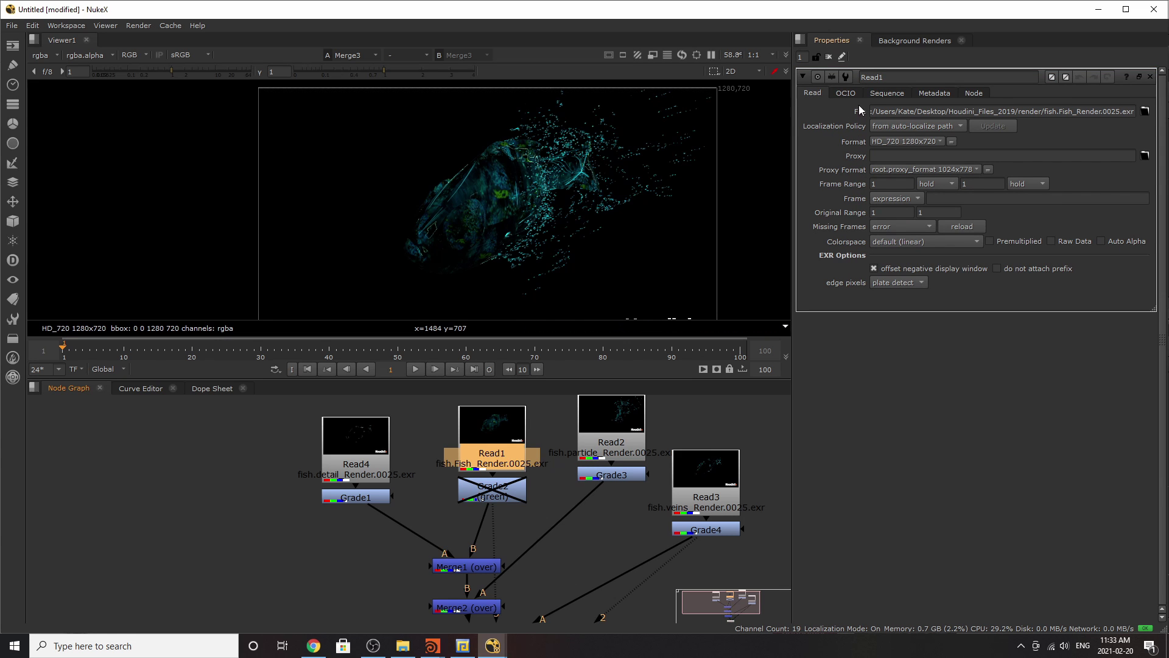
{"action": "scroll", "coordinate": [667, 587], "scroll_direction": "down", "scroll_amount": 3}
{"action": "left_click_drag", "start_coordinate": [579, 519], "coordinate": [380, 534]}
{"action": "key", "text": "1"}
{"action": "left_click", "coordinate": [896, 127]}
{"action": "left_click", "coordinate": [907, 113]}
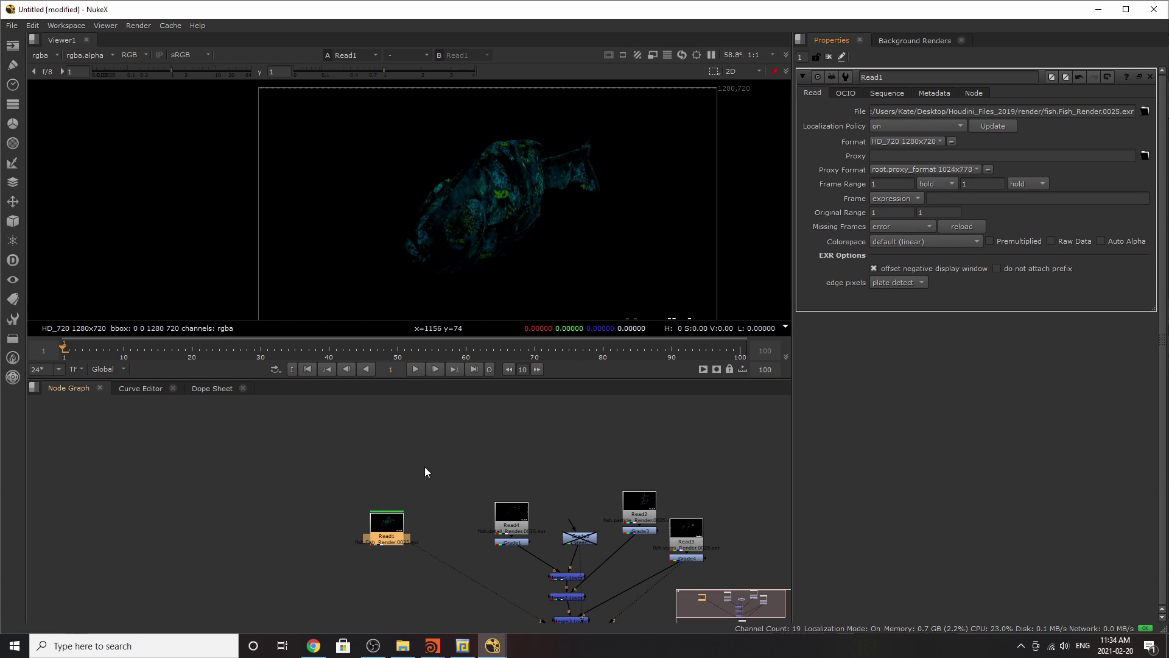
{"action": "scroll", "coordinate": [396, 524], "scroll_direction": "up", "scroll_amount": 5}
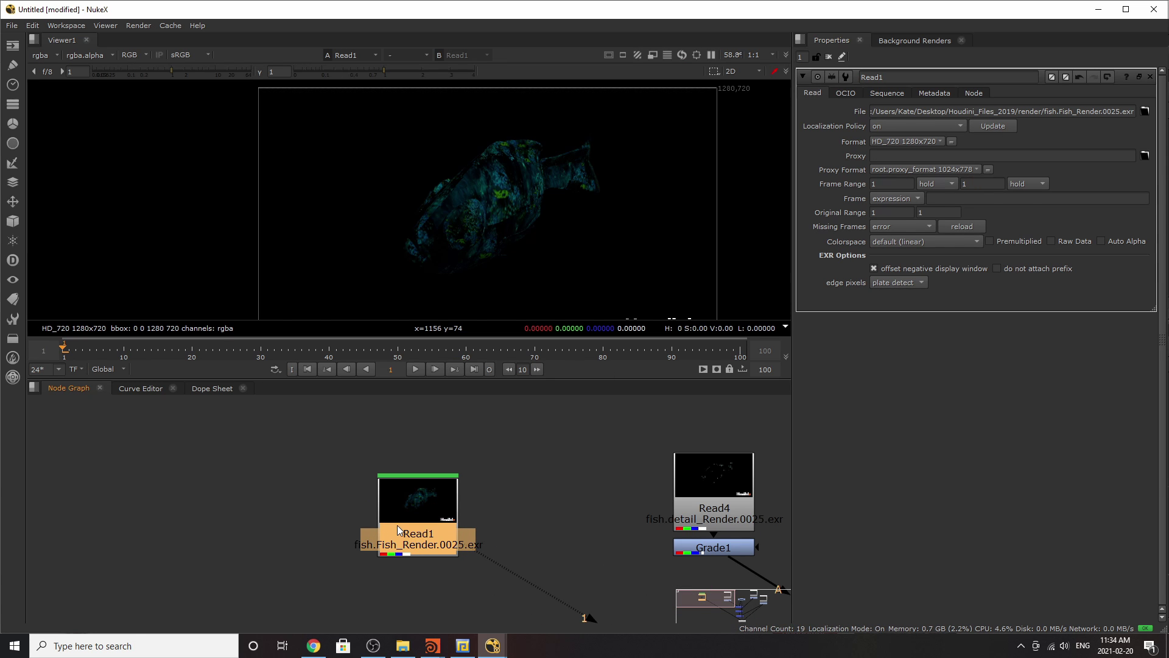
{"action": "key", "text": "Tab"}
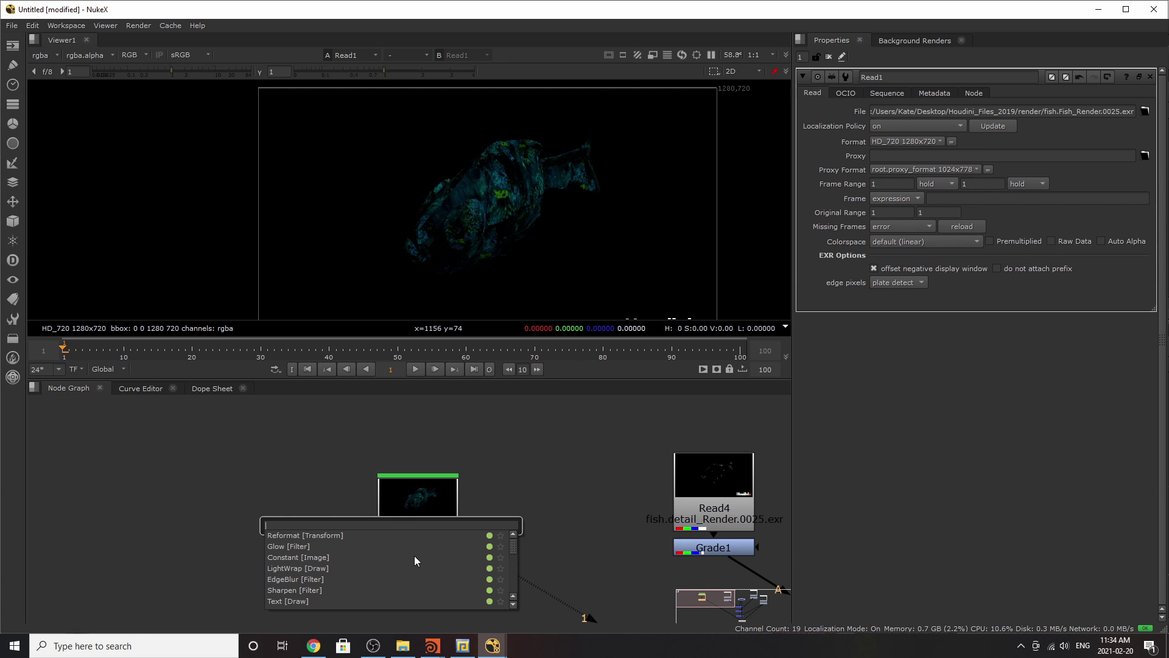
Add a Shuffle node under Read1, fed by Read5 loading fish.Fish_Render1.0025.exr
{"action": "type", "text": "shuff"}
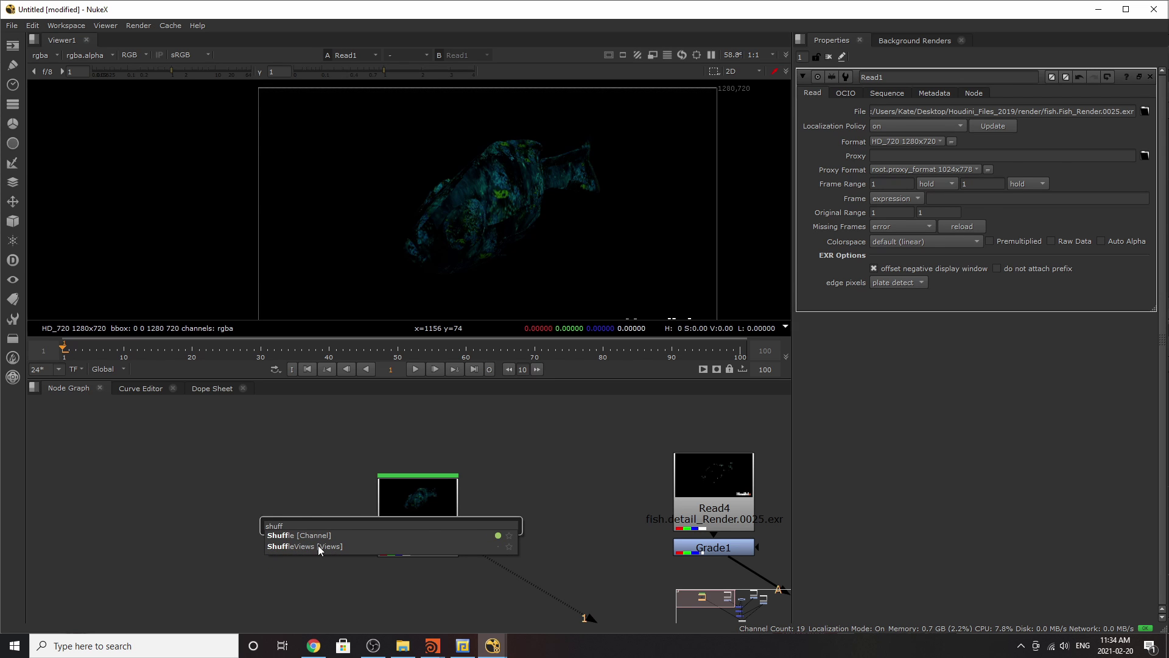
{"action": "left_click", "coordinate": [284, 535]}
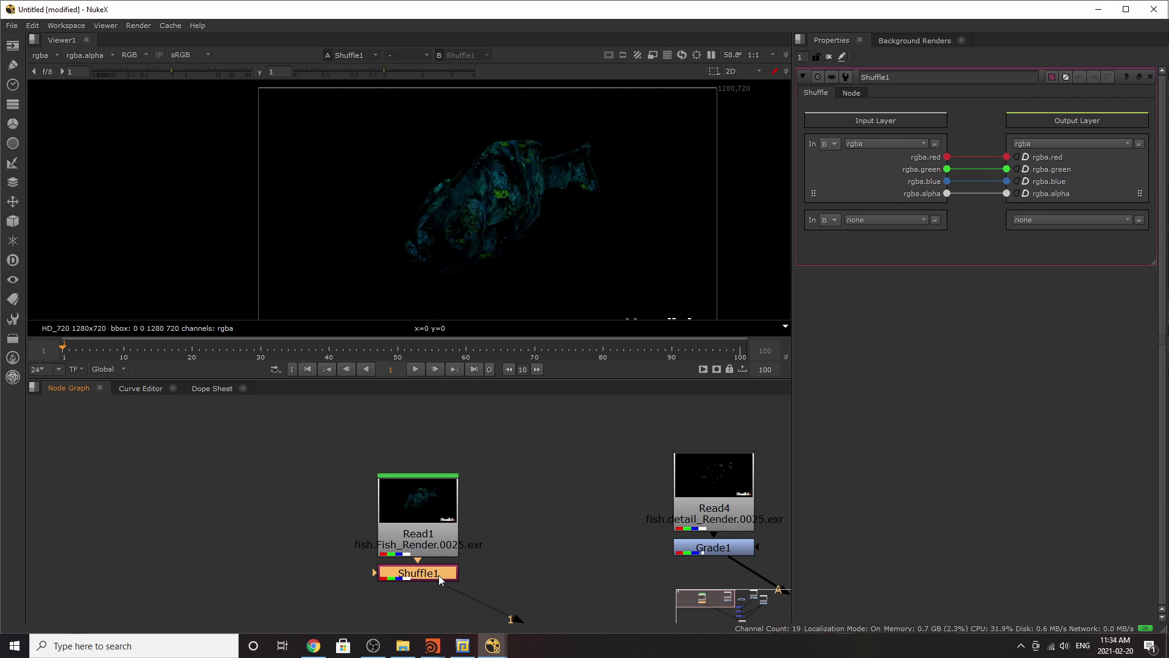
{"action": "left_click", "coordinate": [913, 145]}
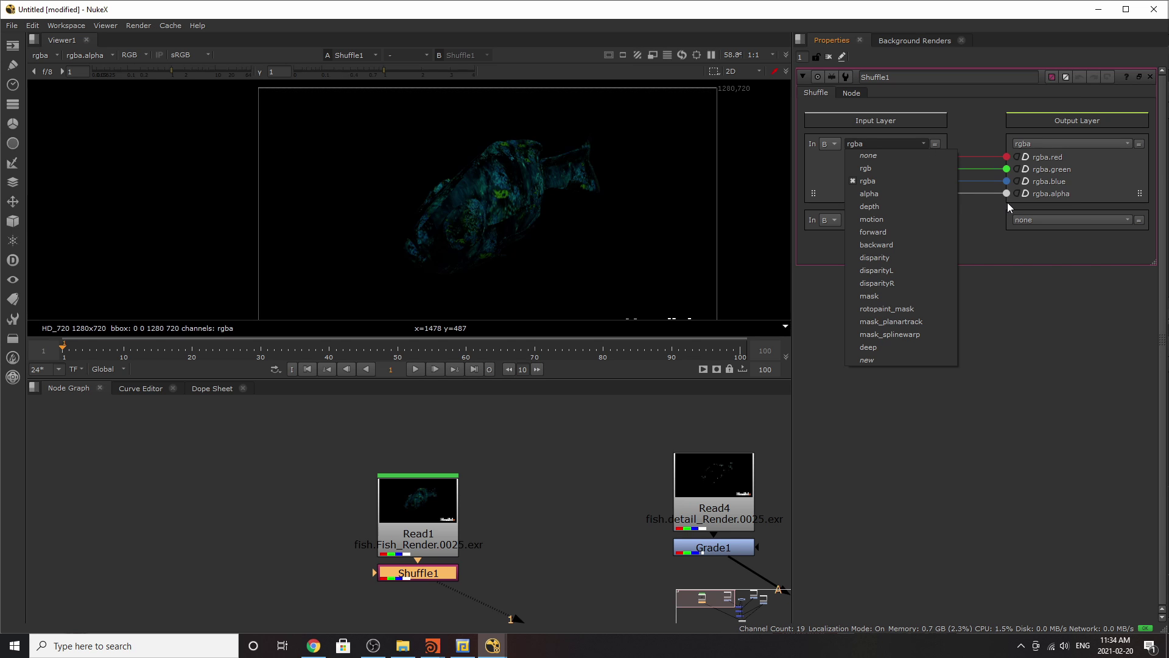
{"action": "left_click", "coordinate": [1002, 475]}
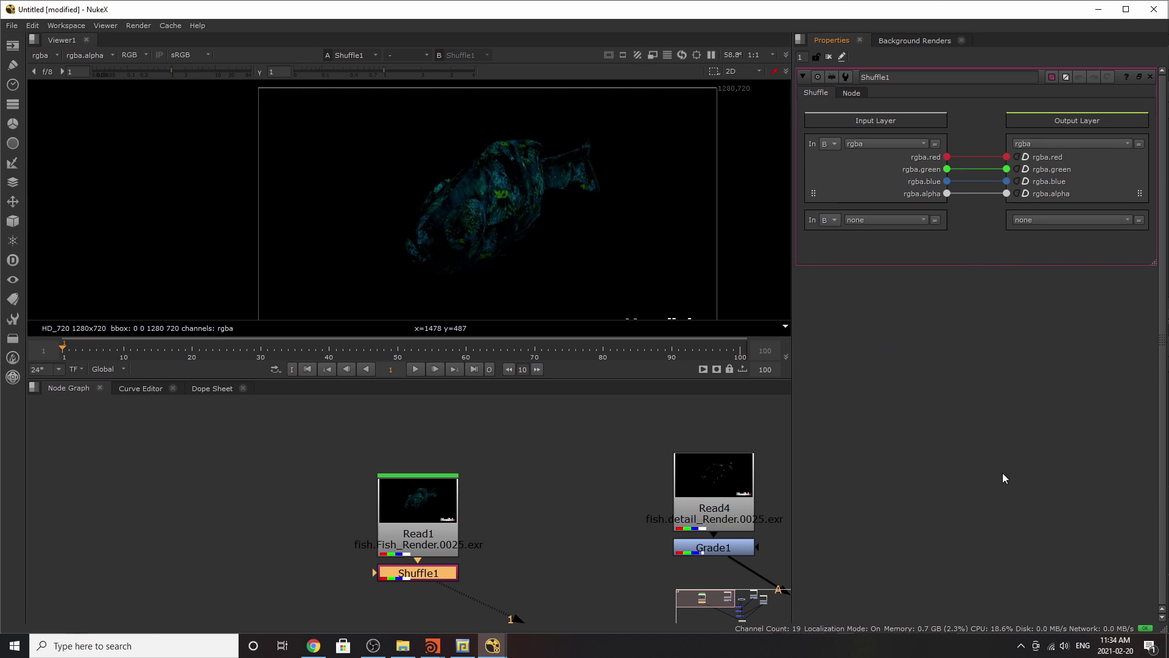
{"action": "double_click", "coordinate": [433, 518]}
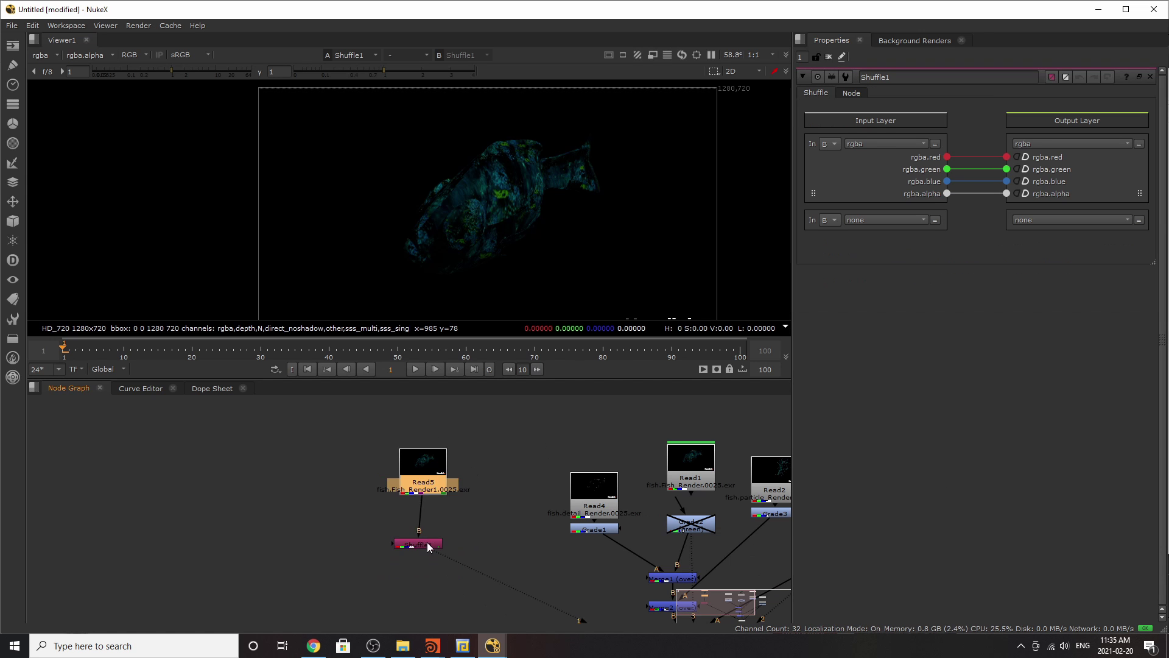
{"action": "left_click", "coordinate": [426, 544]}
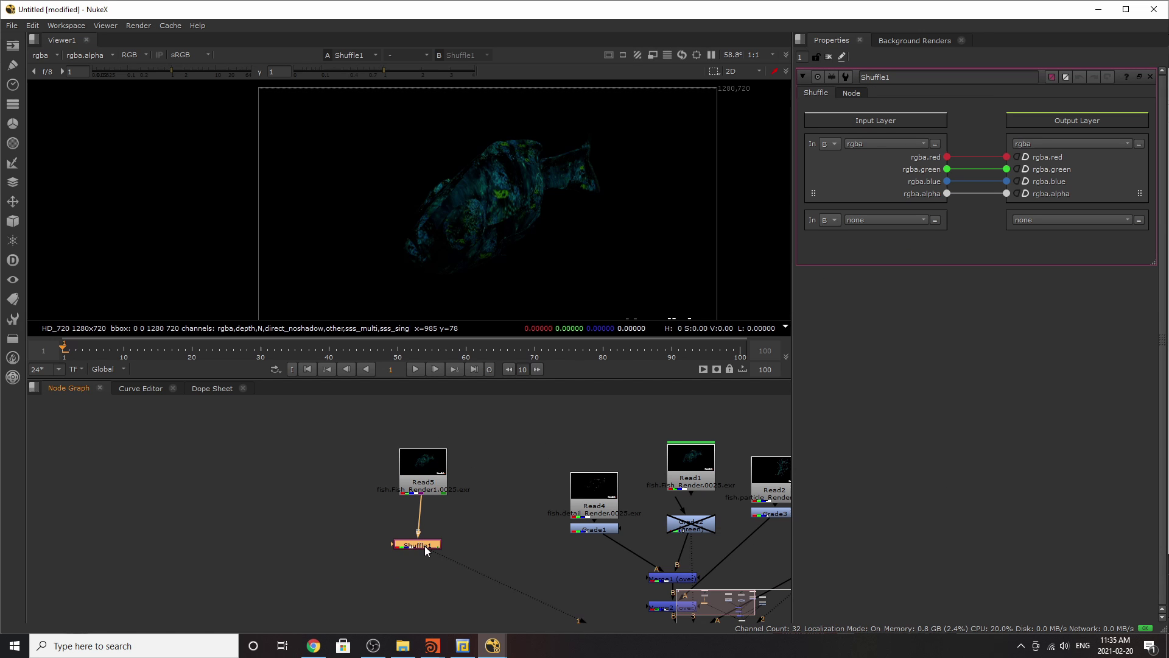
{"action": "left_click", "coordinate": [572, 399]}
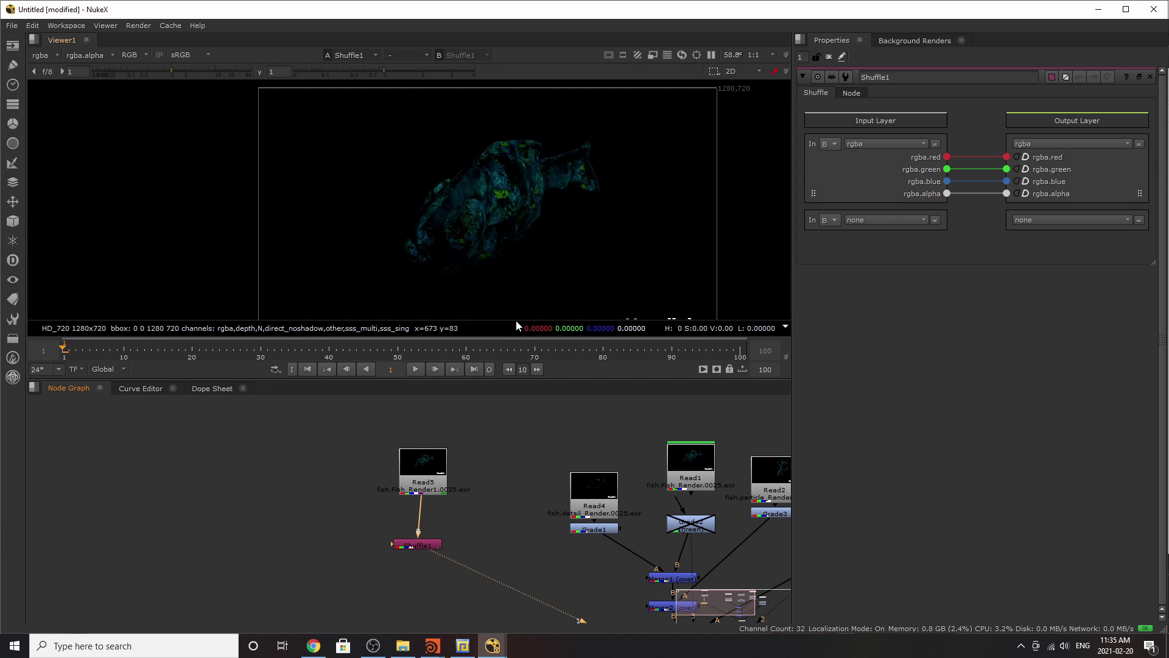
{"action": "left_click_drag", "start_coordinate": [425, 478], "coordinate": [420, 505]}
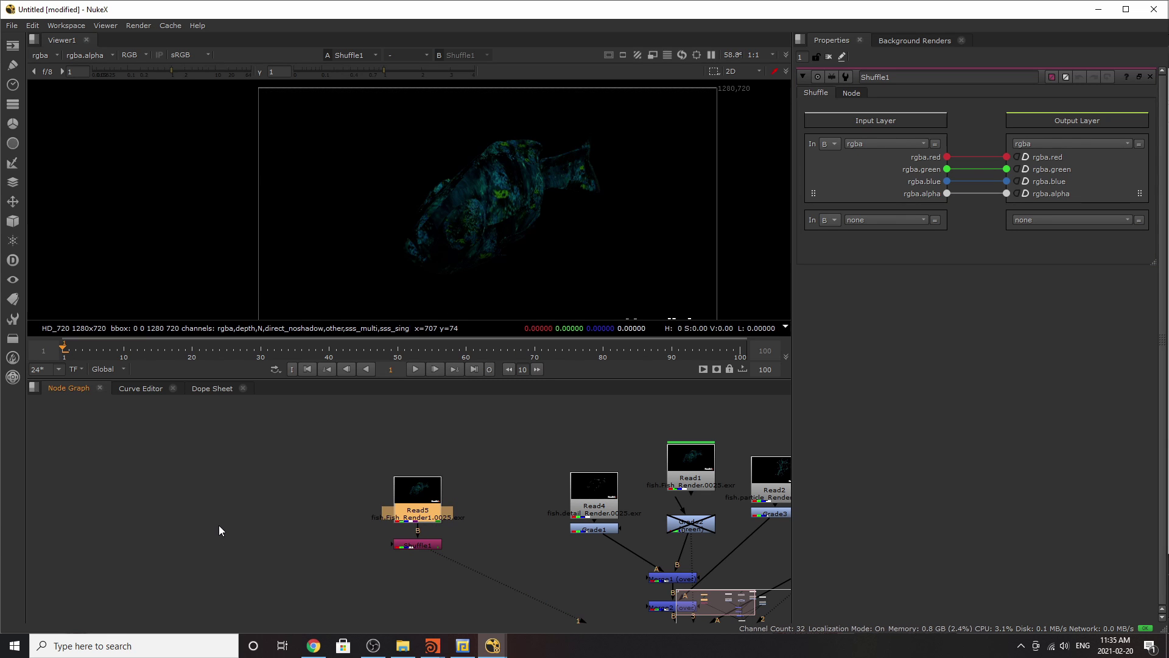
{"action": "left_click", "coordinate": [918, 138]}
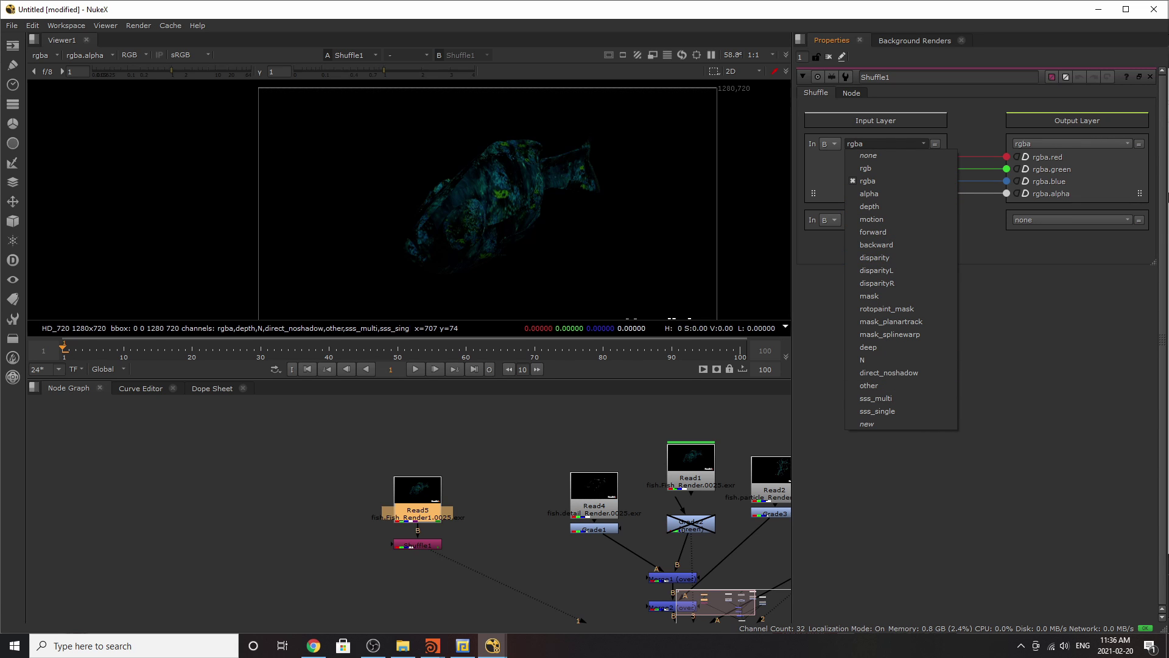
Start a new layer and assign sss_single and sss_multi channels to its six channel slots
{"action": "left_click", "coordinate": [904, 423]}
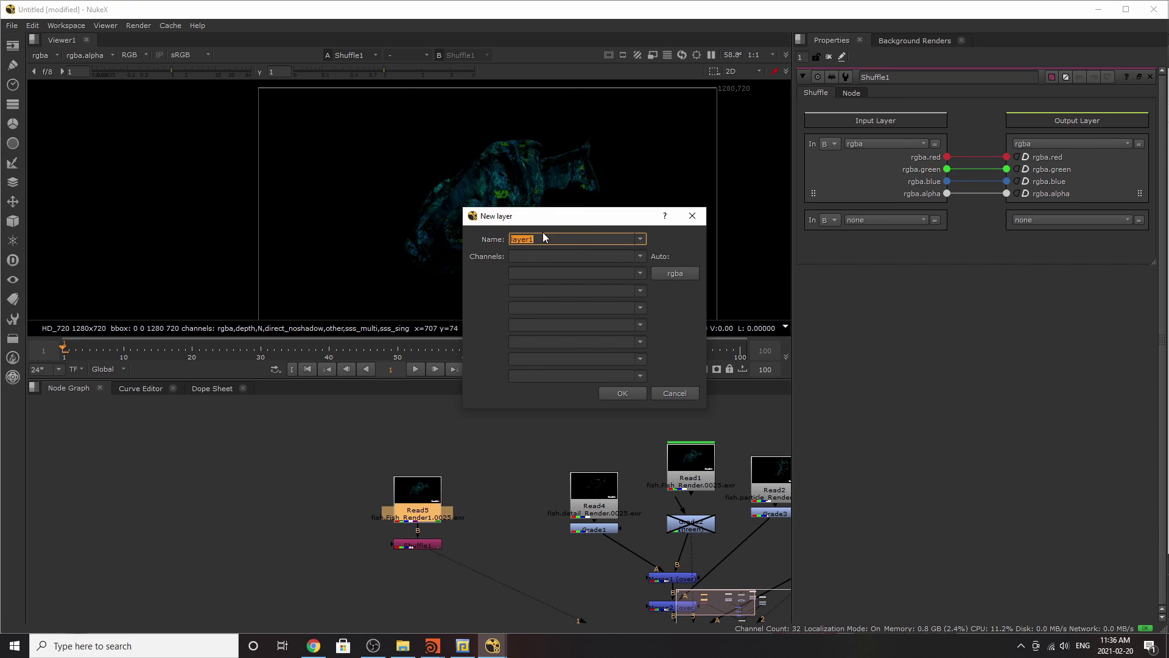
{"action": "left_click", "coordinate": [640, 260]}
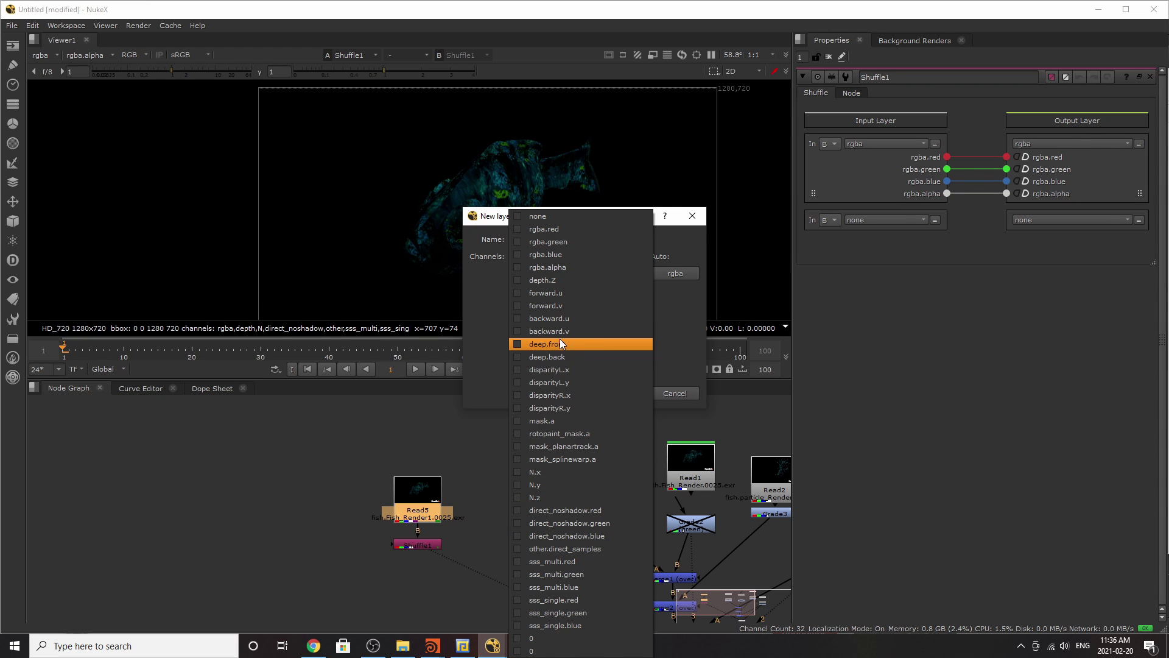
{"action": "left_click", "coordinate": [540, 600]}
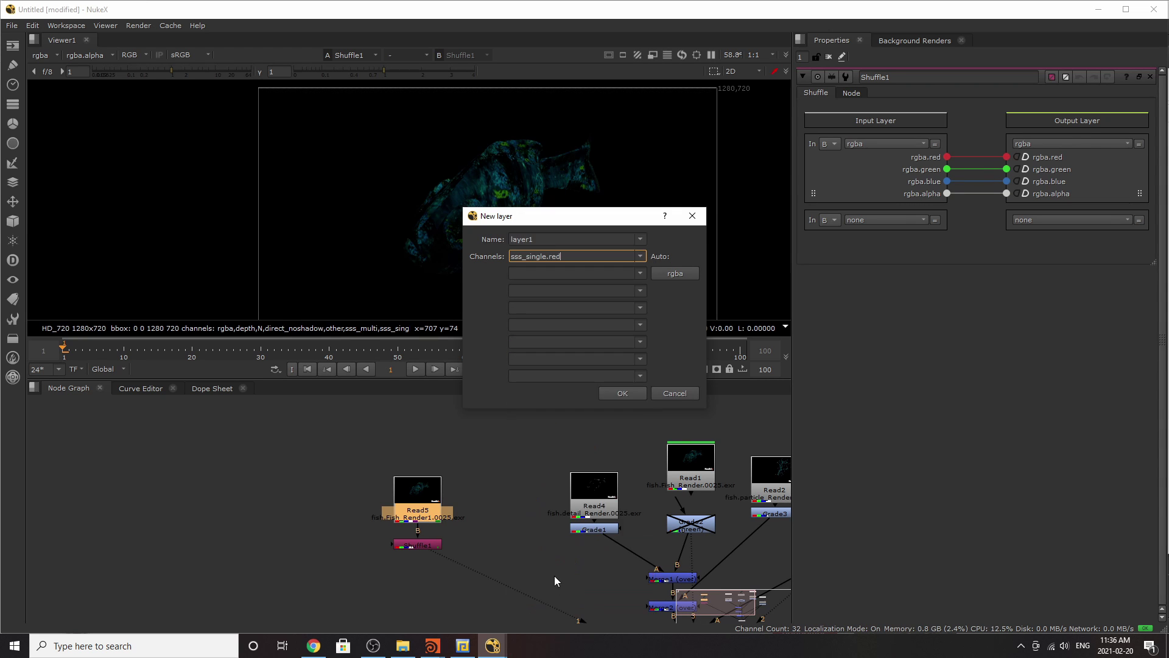
{"action": "left_click", "coordinate": [638, 275]}
{"action": "left_click", "coordinate": [581, 583]}
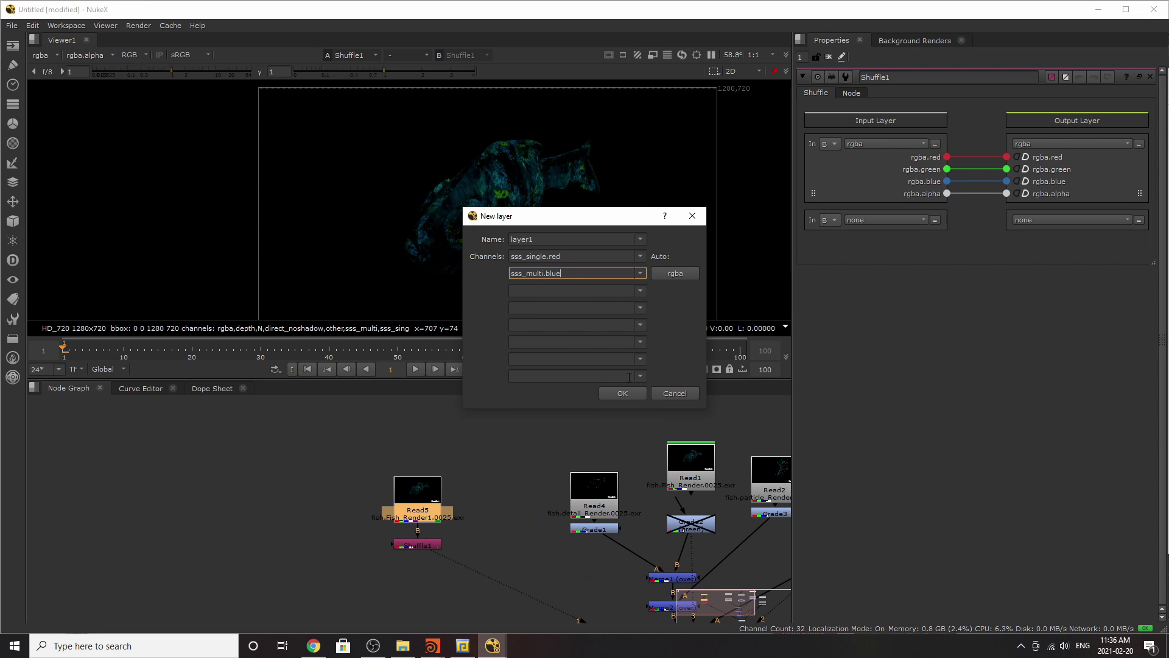
{"action": "left_click", "coordinate": [638, 291]}
{"action": "left_click", "coordinate": [602, 599]}
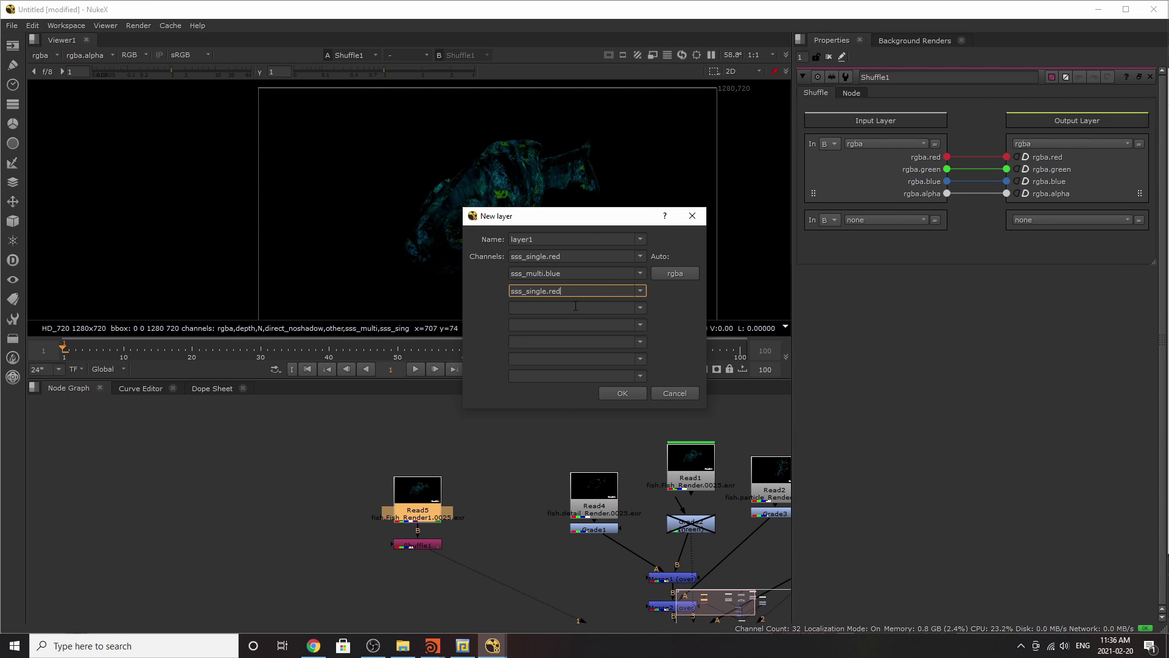
{"action": "left_click", "coordinate": [640, 307]}
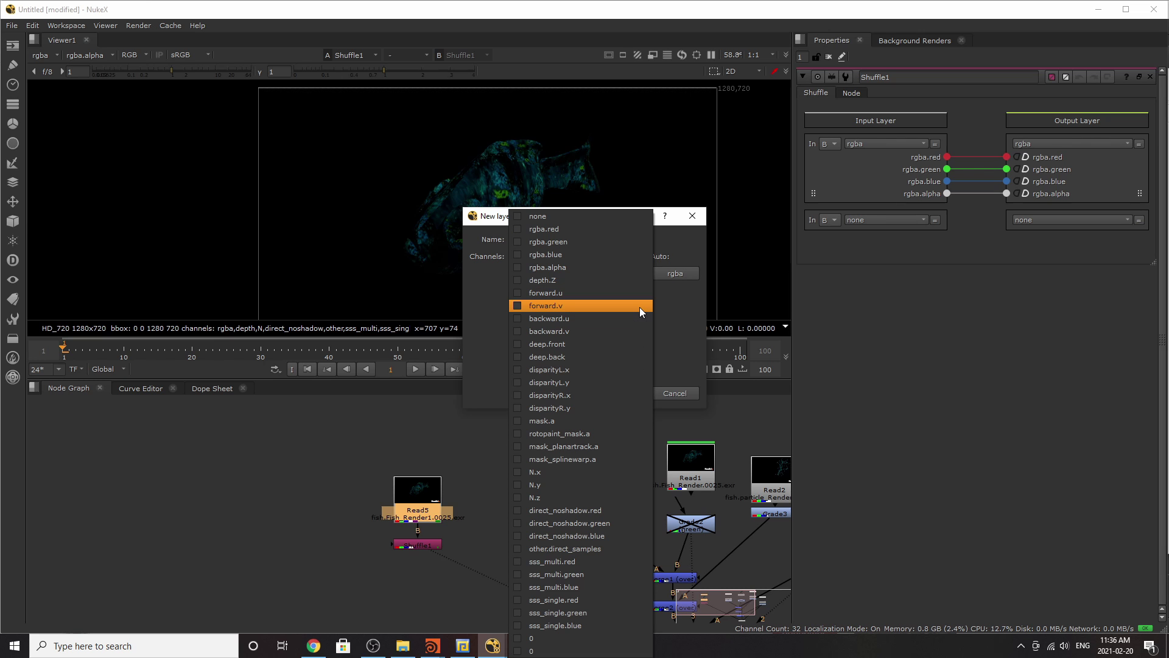
{"action": "left_click", "coordinate": [571, 626]}
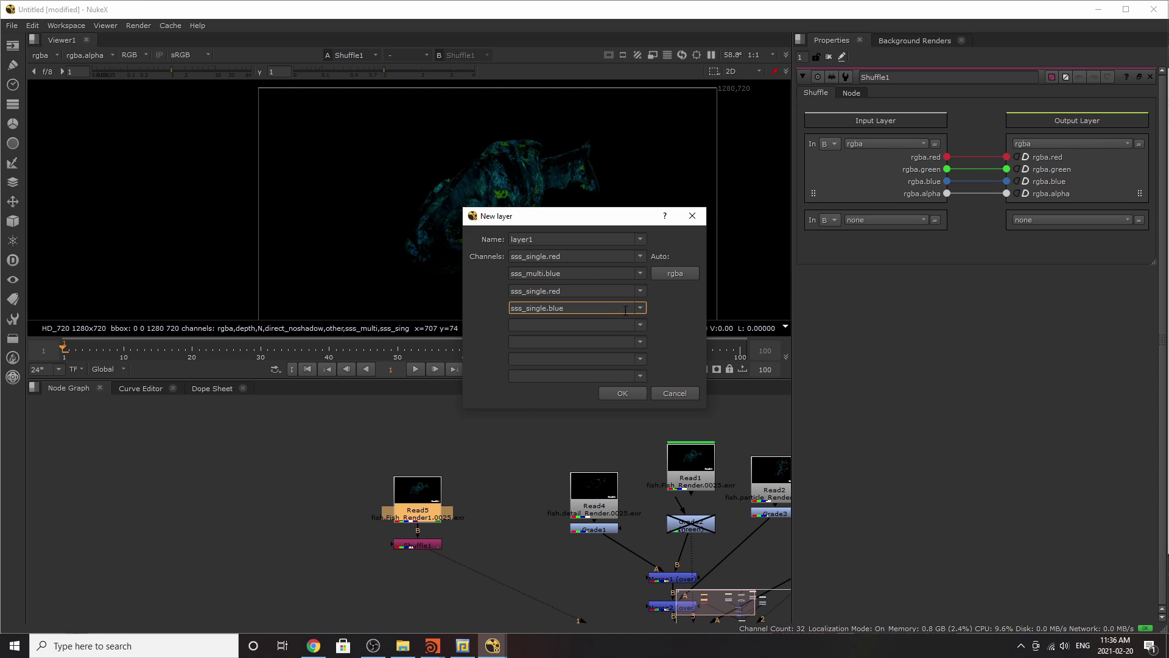
{"action": "key", "text": "BackSpace"}
{"action": "key", "text": "BackSpace"}
{"action": "key", "text": "BackSpace"}
{"action": "key", "text": "BackSpace"}
{"action": "key", "text": "BackSpace"}
{"action": "key", "text": "BackSpace"}
{"action": "key", "text": "BackSpace"}
{"action": "key", "text": "BackSpace"}
{"action": "key", "text": "BackSpace"}
{"action": "key", "text": "BackSpace"}
{"action": "key", "text": "BackSpace"}
{"action": "key", "text": "BackSpace"}
{"action": "key", "text": "BackSpace"}
{"action": "key", "text": "BackSpace"}
{"action": "left_click", "coordinate": [640, 291]}
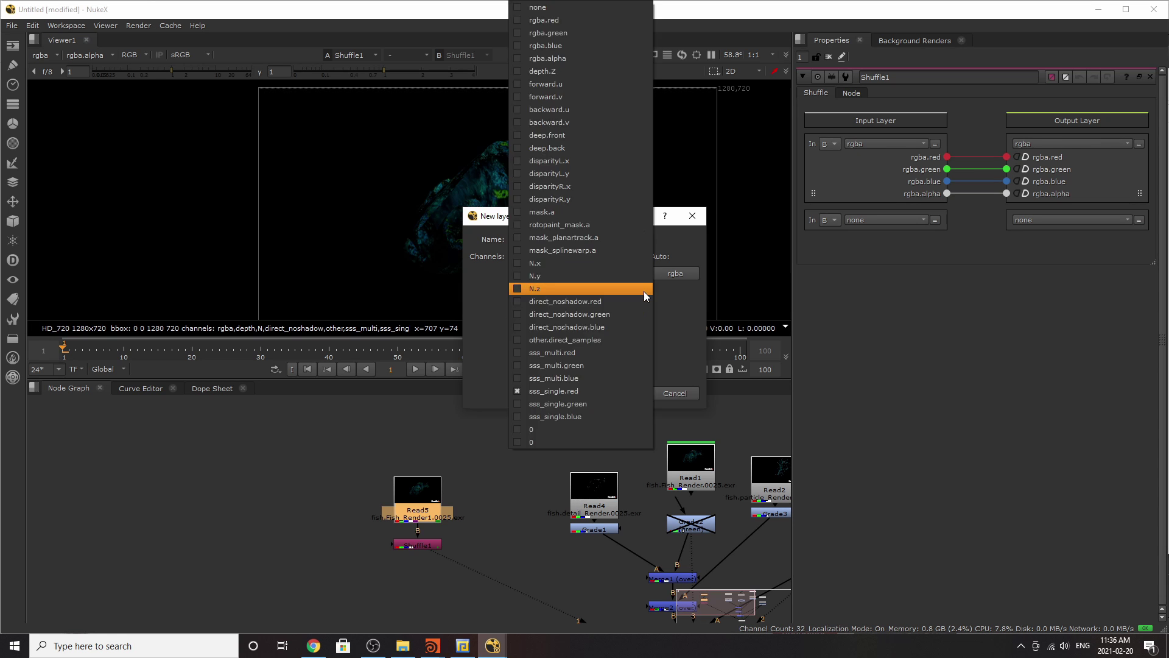
{"action": "left_click", "coordinate": [610, 406]}
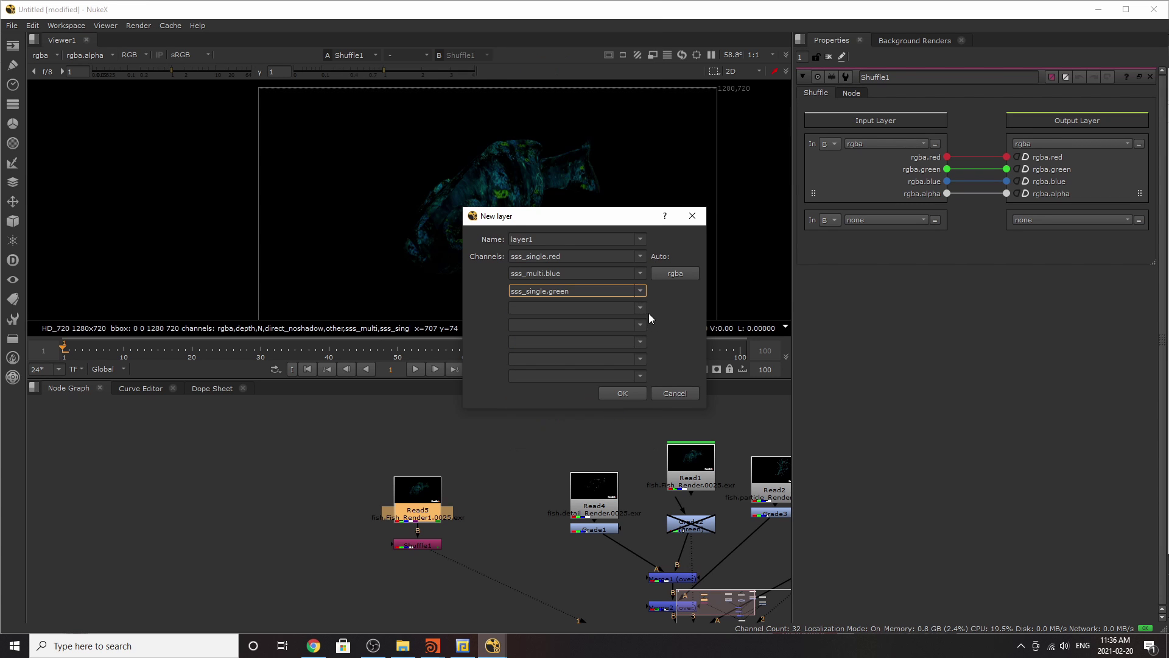
{"action": "left_click", "coordinate": [645, 308]}
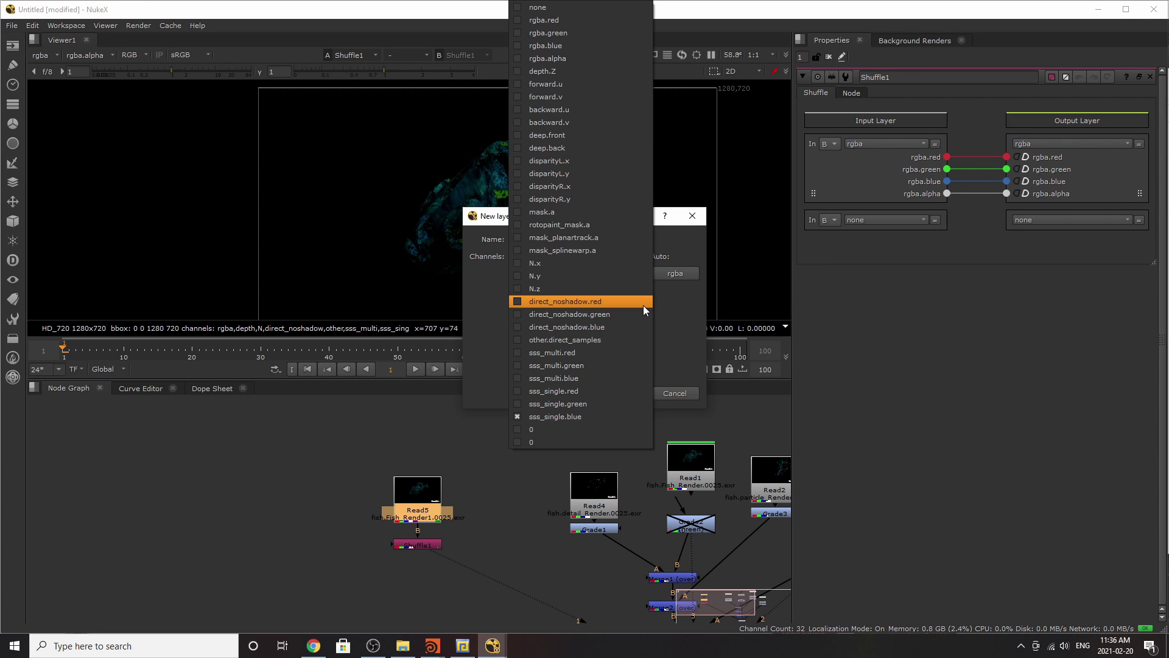
{"action": "left_click", "coordinate": [606, 350]}
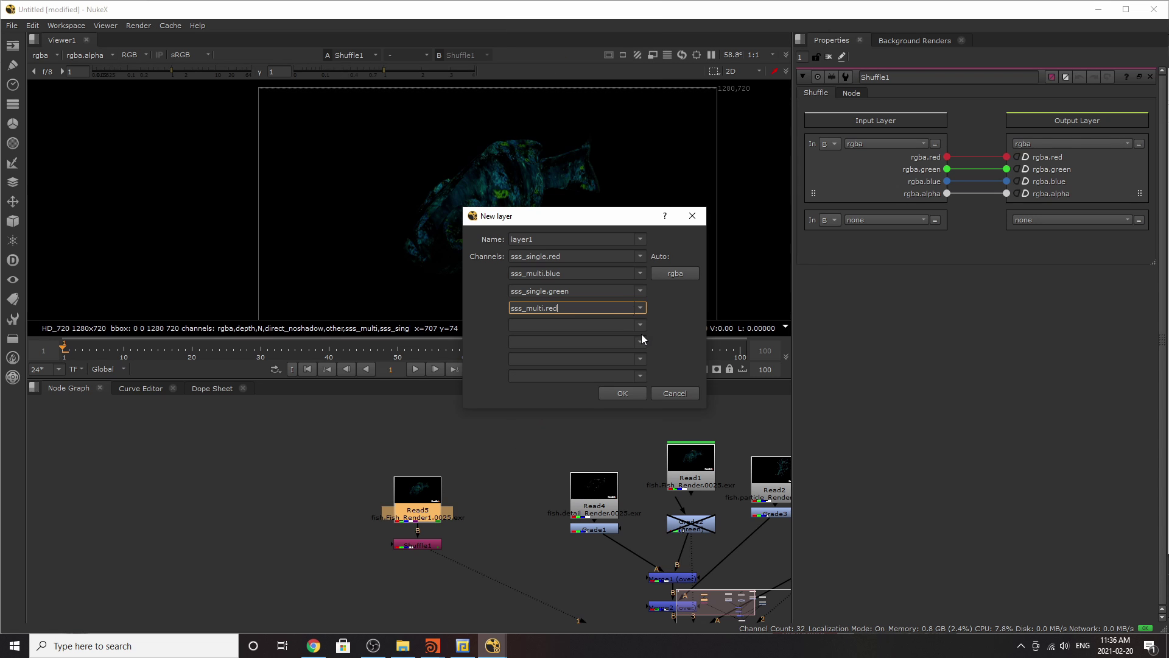
{"action": "left_click", "coordinate": [640, 326]}
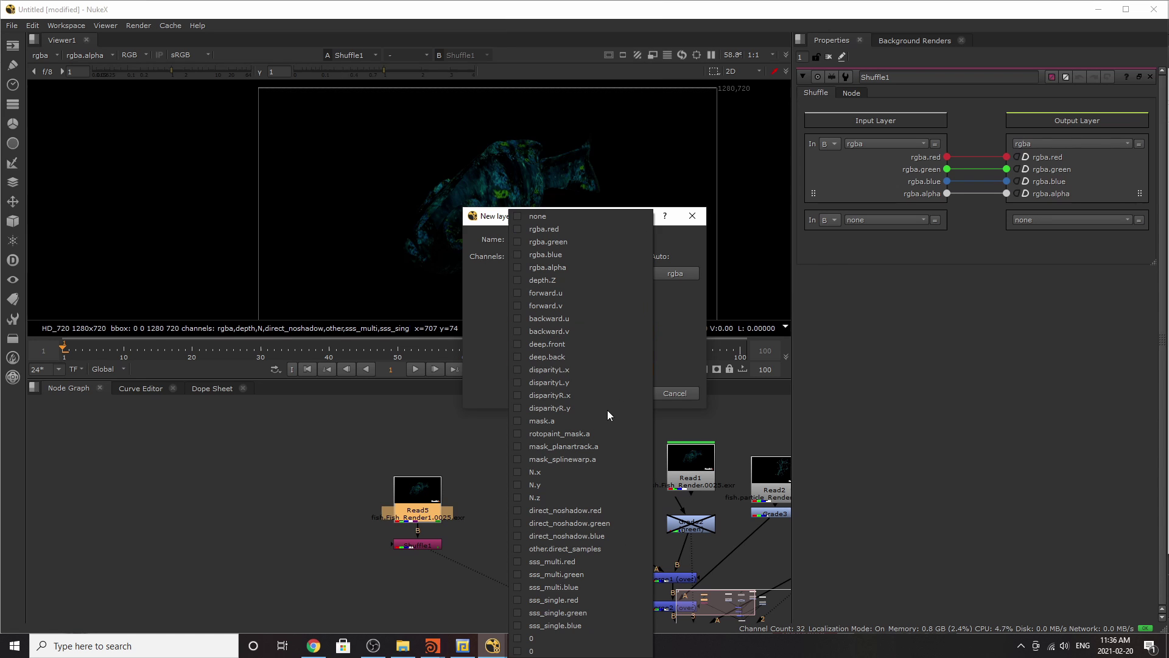
{"action": "left_click", "coordinate": [583, 590]}
{"action": "left_click", "coordinate": [642, 343]}
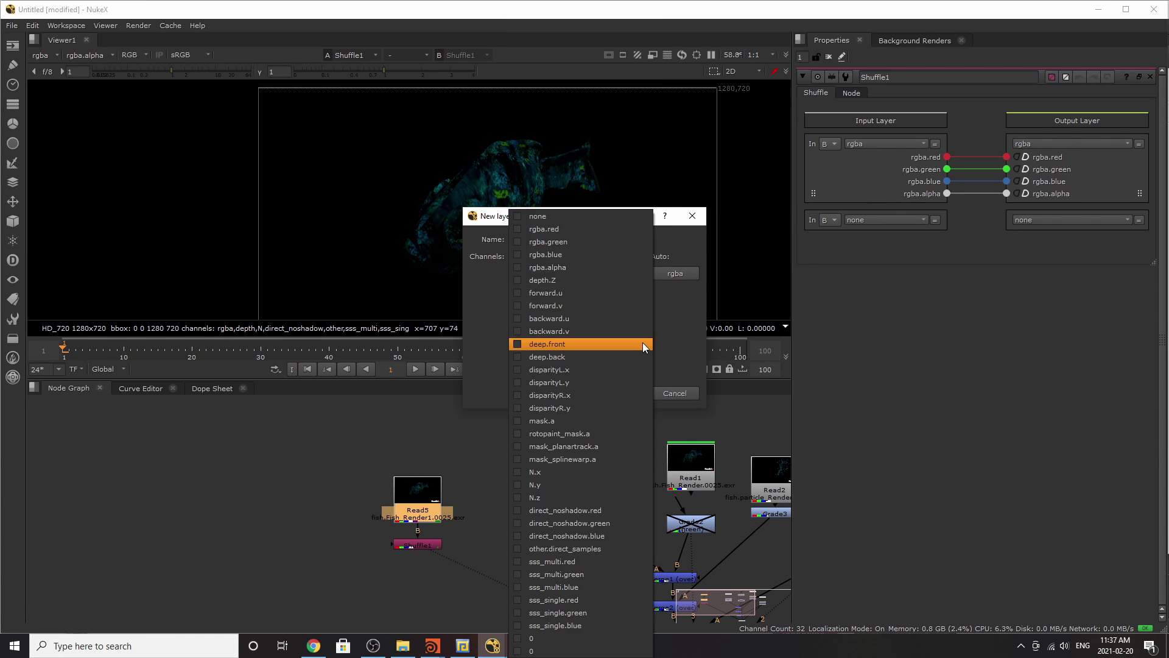
{"action": "left_click", "coordinate": [596, 576]}
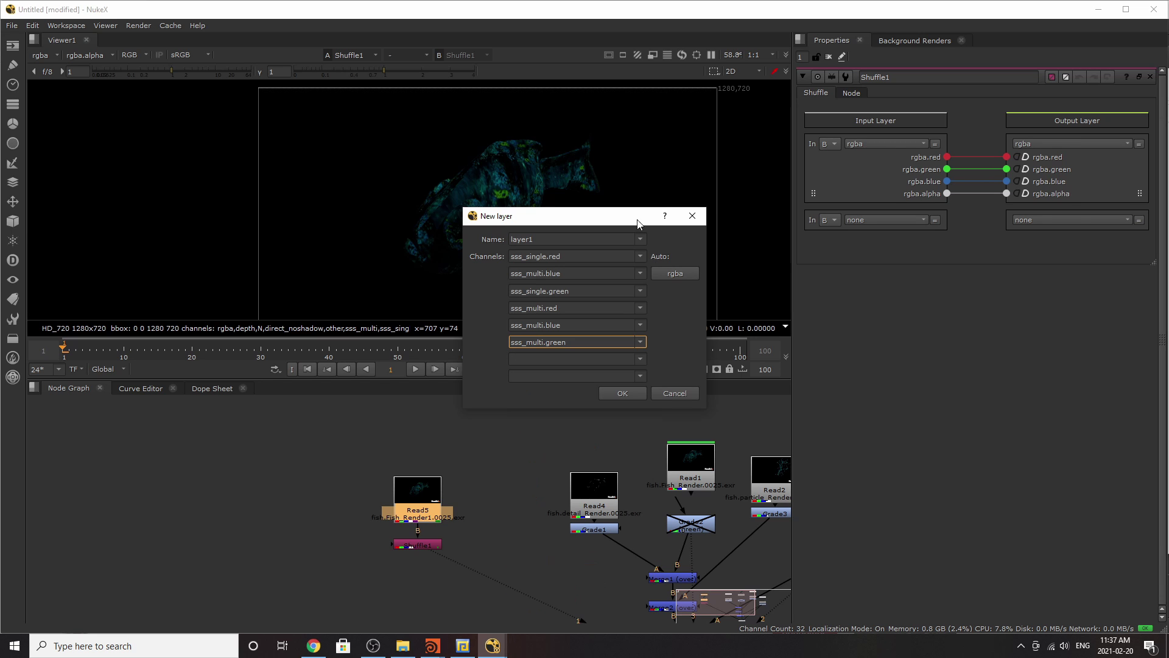
Name the new layer sss_multi, clear its red, green and blue channel fields, and submit it
{"action": "double_click", "coordinate": [554, 244]}
{"action": "type", "text": "sss_multi"}
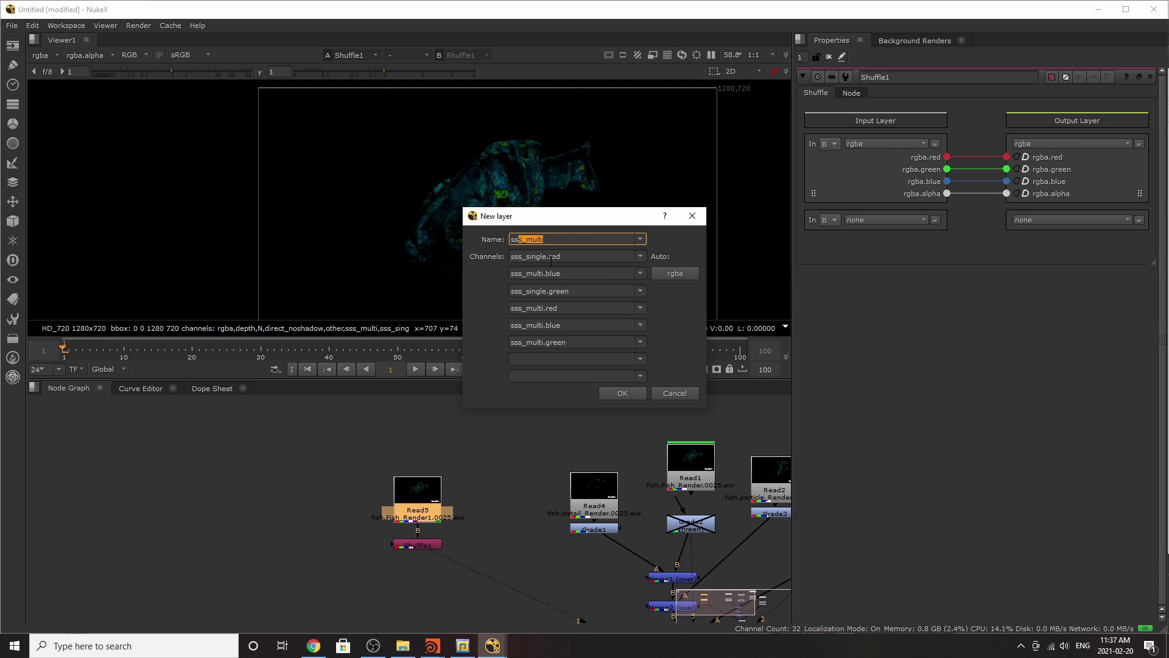
{"action": "left_click", "coordinate": [641, 239]}
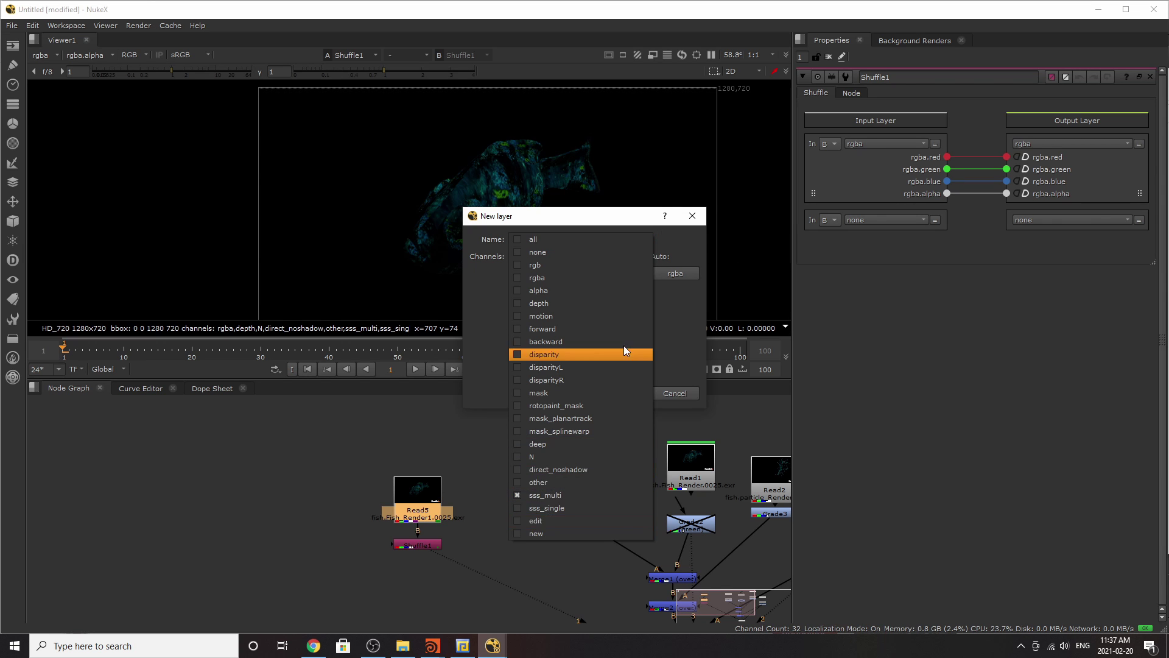
{"action": "left_click", "coordinate": [545, 495]}
{"action": "left_click", "coordinate": [628, 293]}
{"action": "key", "text": "ctrl+a"}
{"action": "key", "text": "BackSpace"}
{"action": "key", "text": "shift+Tab"}
{"action": "key", "text": "BackSpace"}
{"action": "key", "text": "shift+Tab"}
{"action": "key", "text": "BackSpace"}
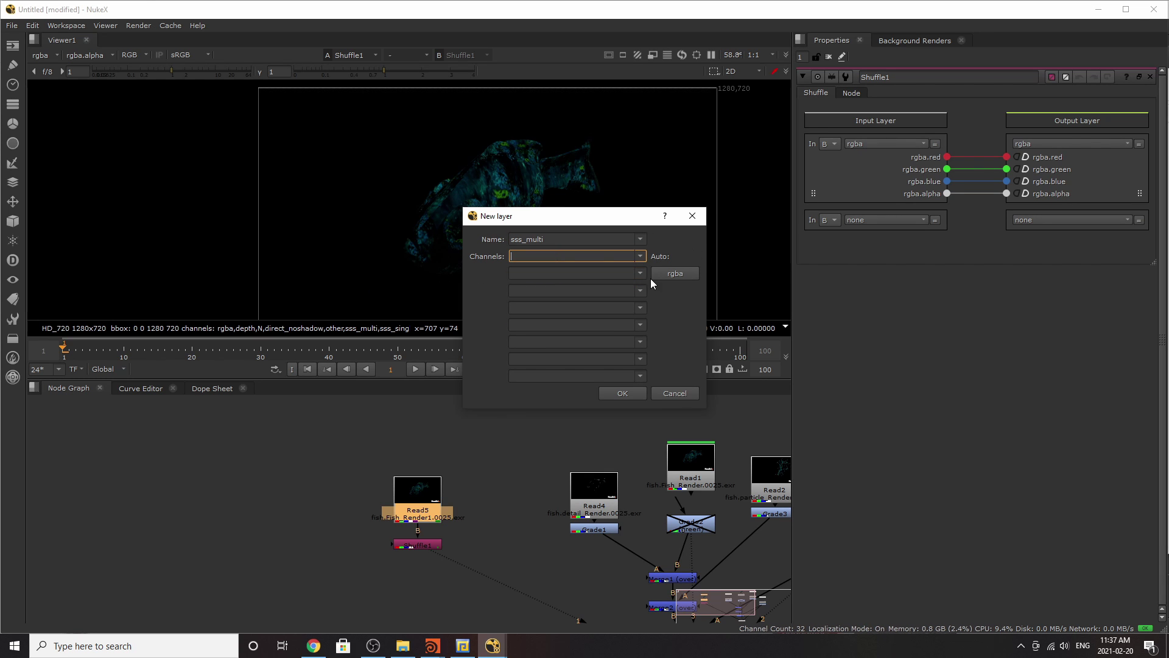
{"action": "left_click", "coordinate": [622, 393]}
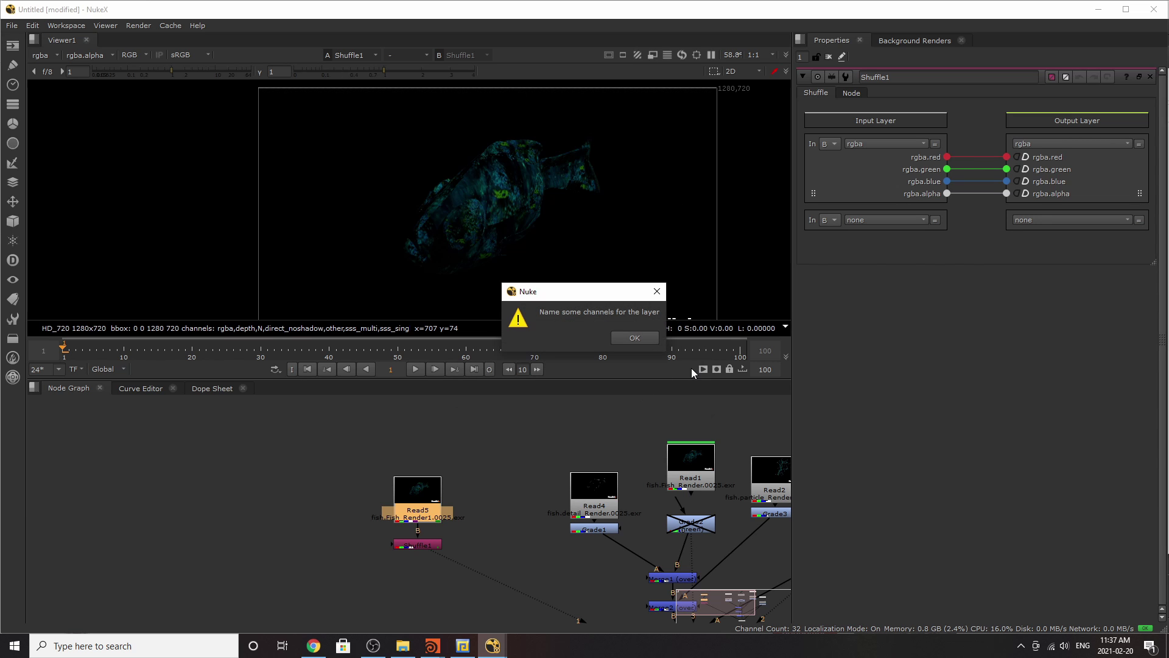
Create the sss_multi layer from sss_multi.red, sss_multi.blue and sss_multi.green as Shuffle1's input
{"action": "left_click", "coordinate": [647, 340]}
{"action": "left_click", "coordinate": [635, 259]}
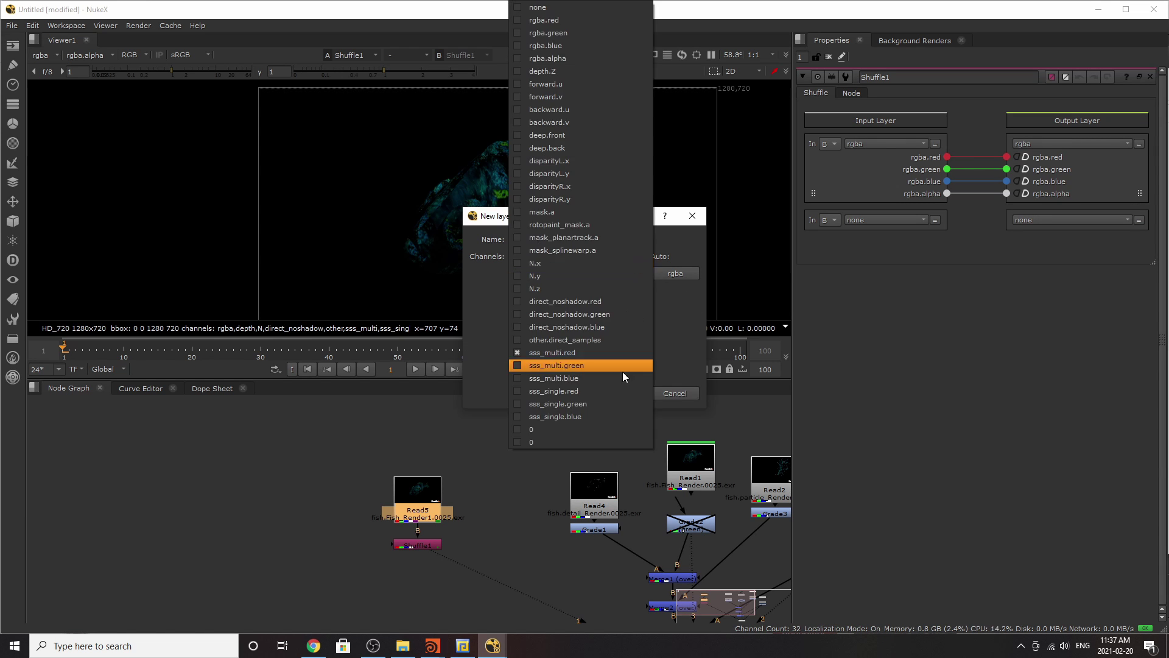
{"action": "left_click", "coordinate": [600, 354]}
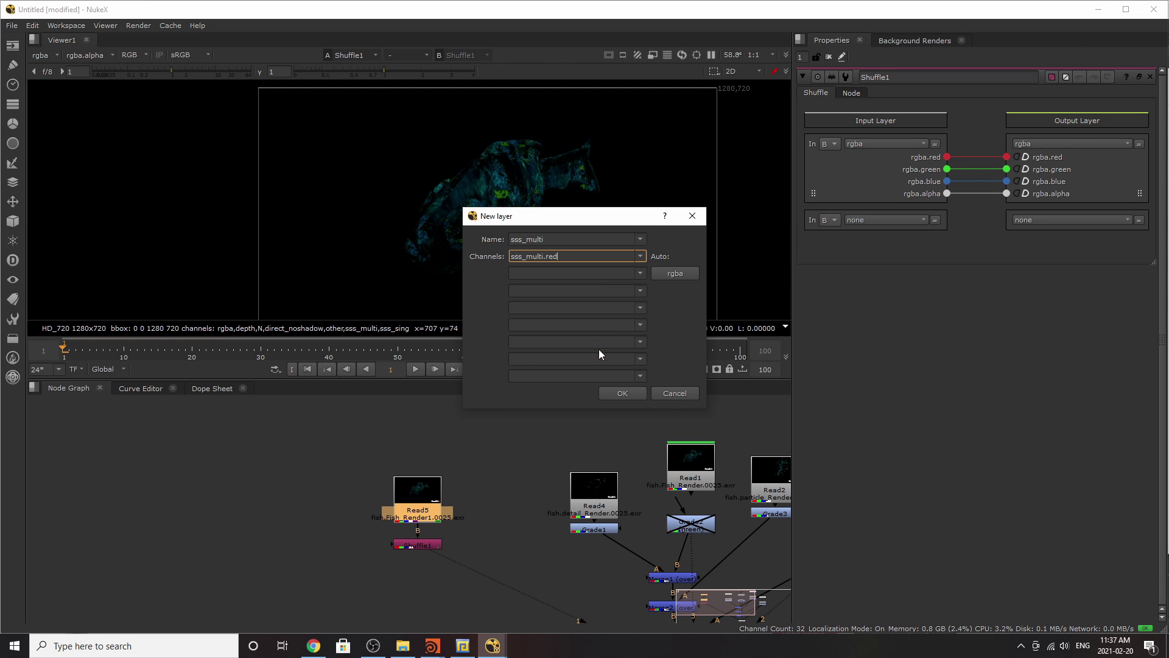
{"action": "left_click", "coordinate": [635, 274]}
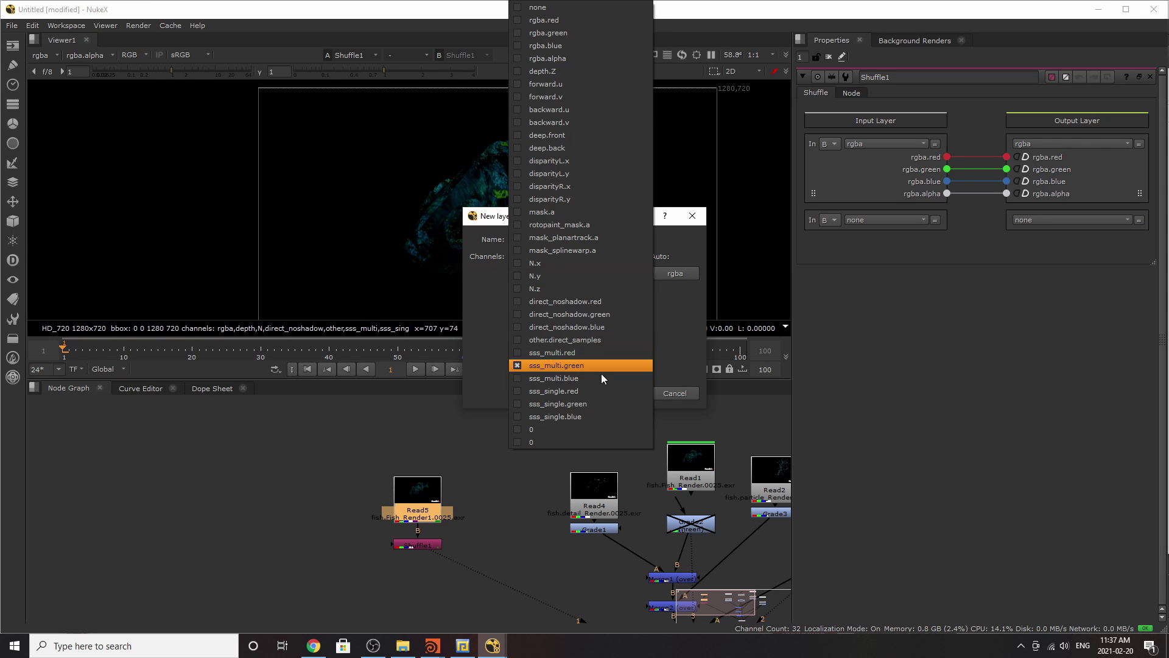
{"action": "left_click", "coordinate": [600, 378]}
{"action": "left_click", "coordinate": [641, 290]}
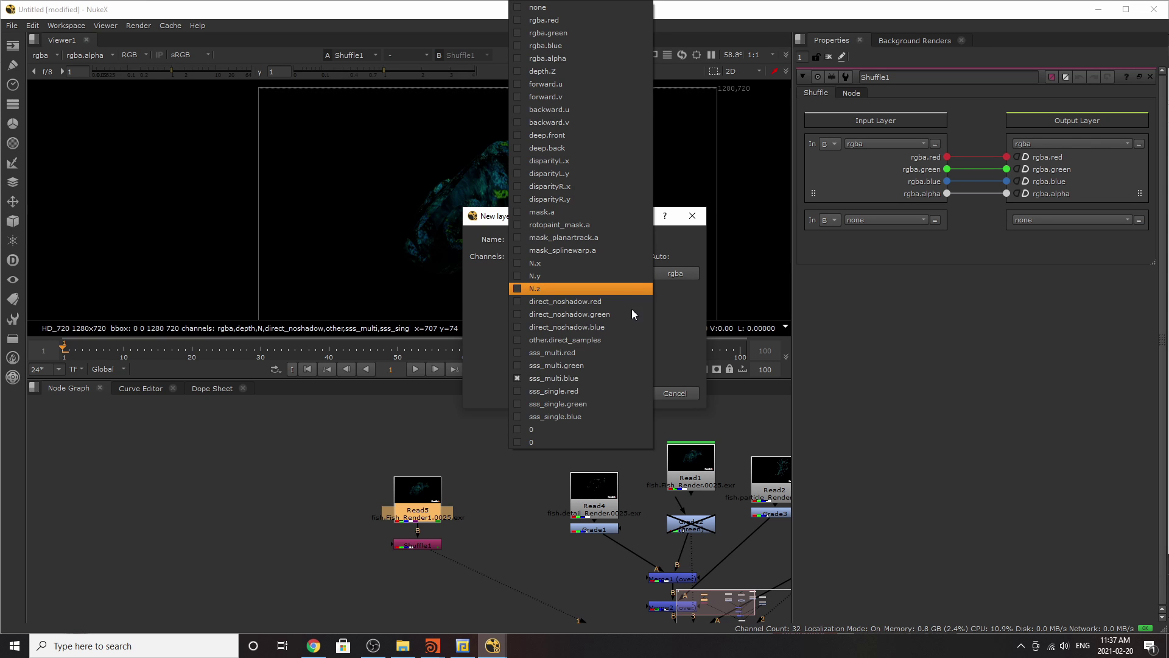
{"action": "left_click", "coordinate": [589, 394]}
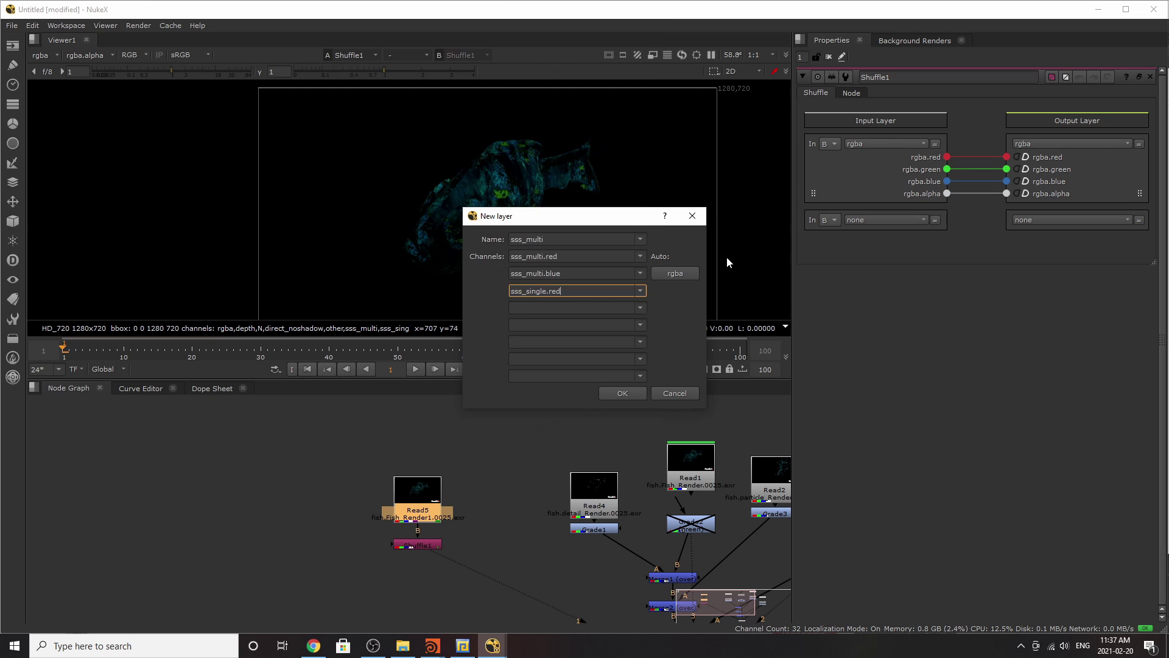
{"action": "left_click", "coordinate": [641, 290]}
{"action": "left_click", "coordinate": [584, 404]}
{"action": "left_click", "coordinate": [641, 291]}
{"action": "left_click", "coordinate": [597, 367]}
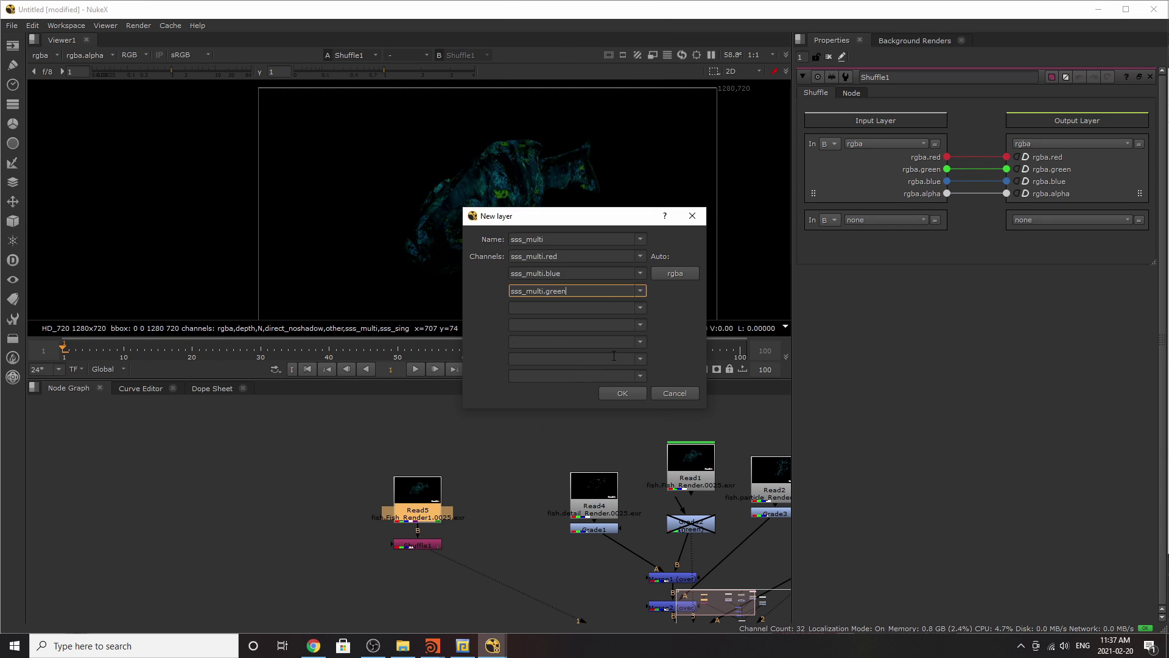
{"action": "left_click", "coordinate": [621, 393]}
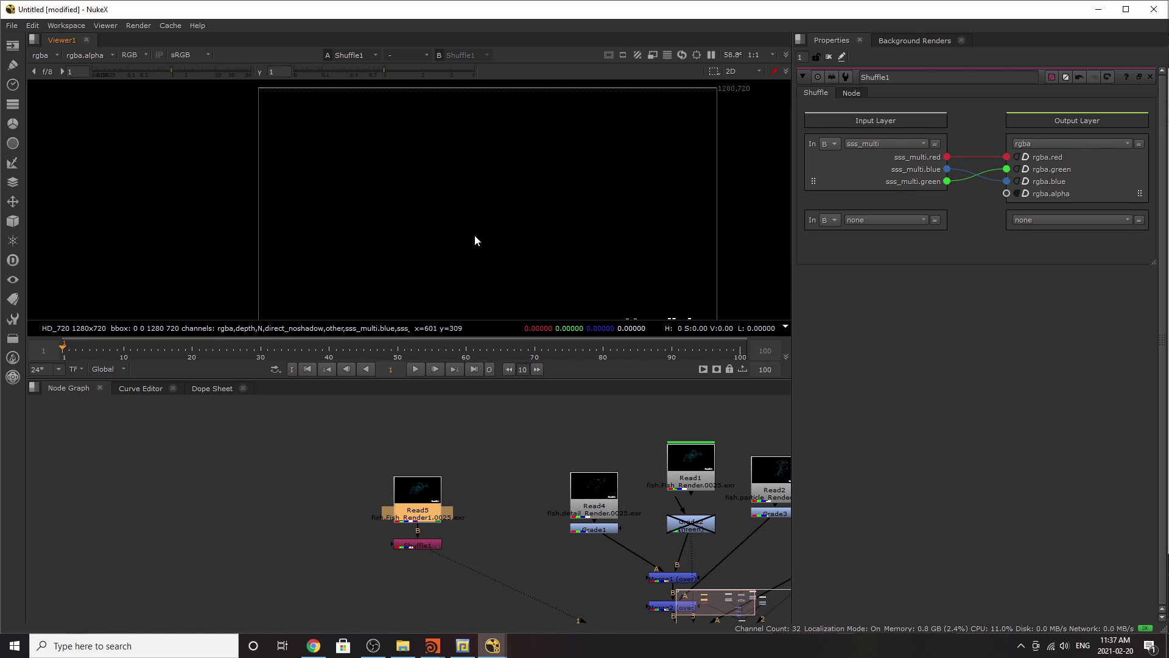
Preview Shuffle1's sss_single and then N layers, routing N.x into rgba.red
{"action": "left_click", "coordinate": [422, 546]}
{"action": "left_click", "coordinate": [913, 144]}
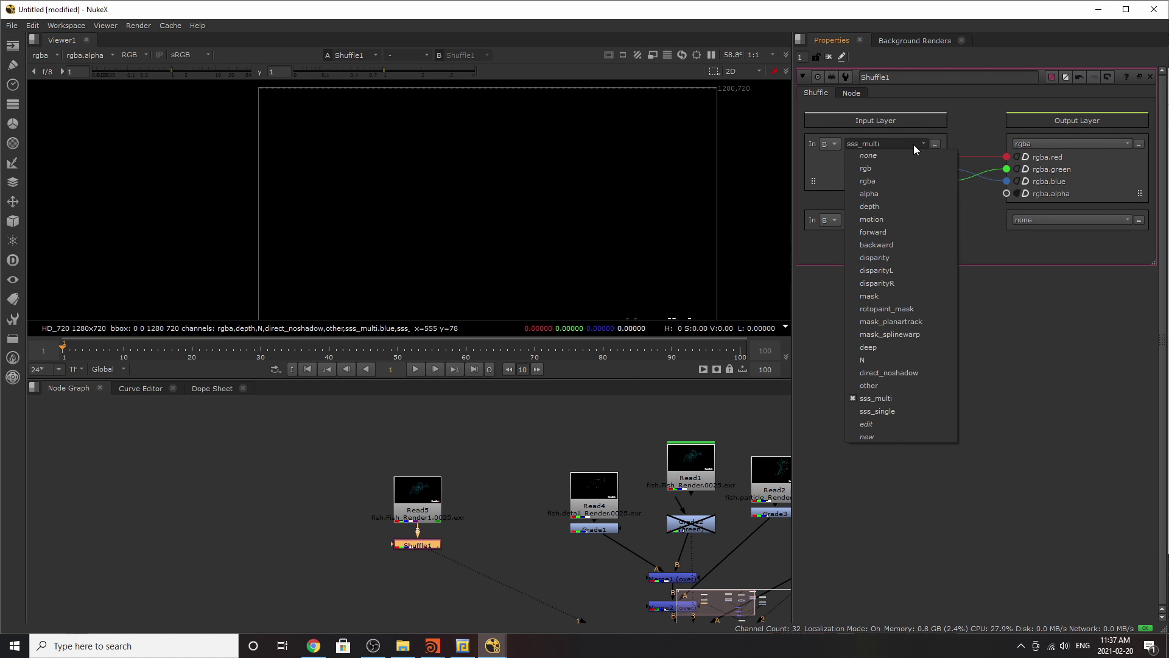
{"action": "left_click", "coordinate": [854, 436]}
{"action": "left_click", "coordinate": [693, 216]}
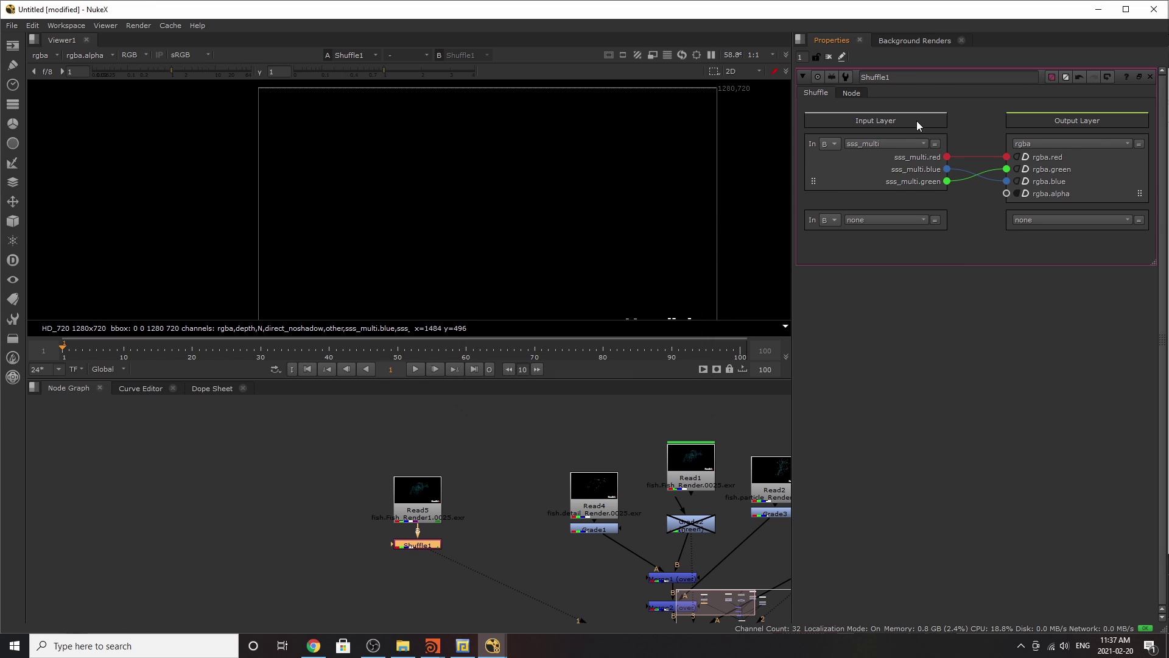
{"action": "left_click", "coordinate": [898, 142]}
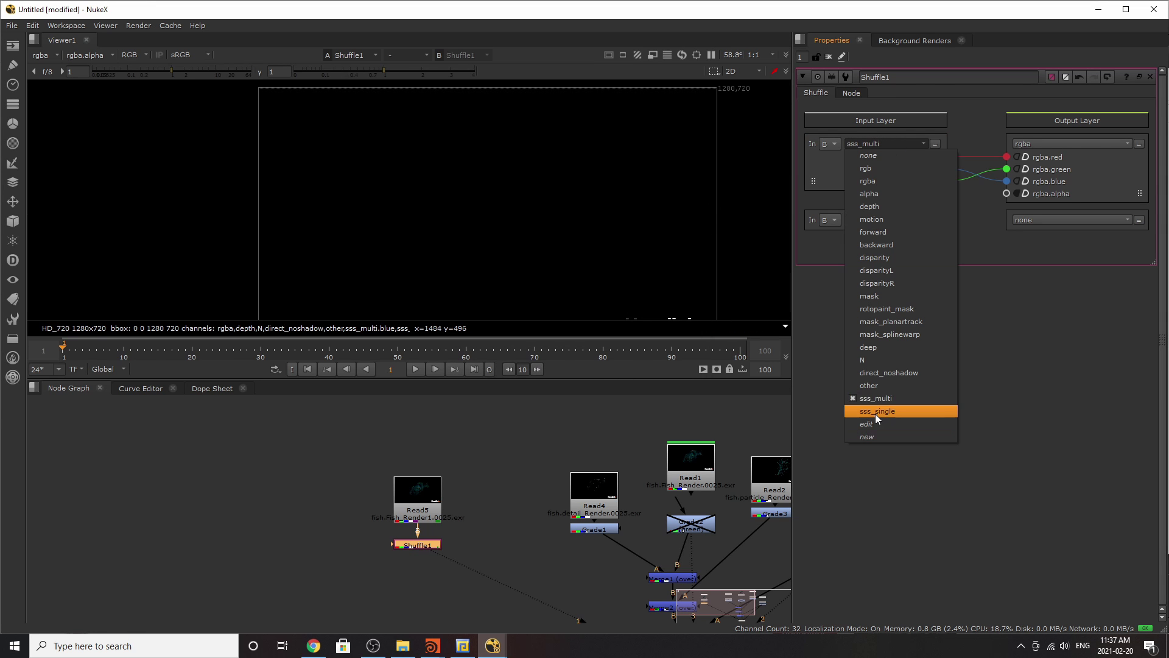
{"action": "left_click", "coordinate": [875, 414]}
{"action": "left_click", "coordinate": [910, 142]}
{"action": "left_click", "coordinate": [868, 344]}
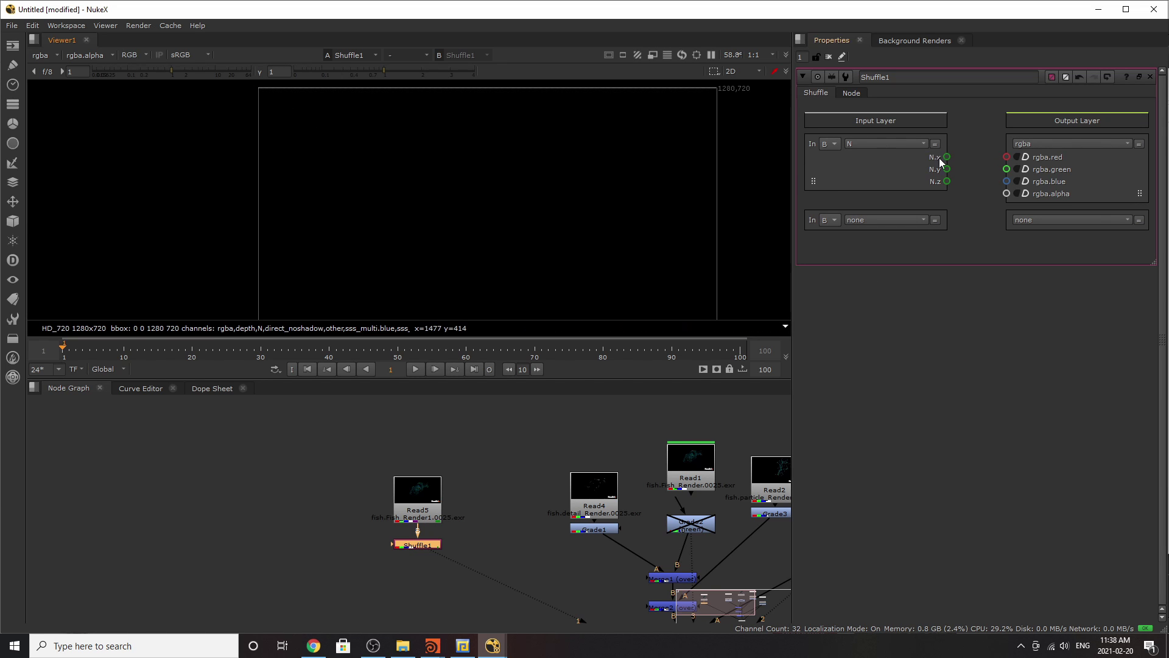
{"action": "left_click_drag", "start_coordinate": [947, 157], "coordinate": [1006, 181]}
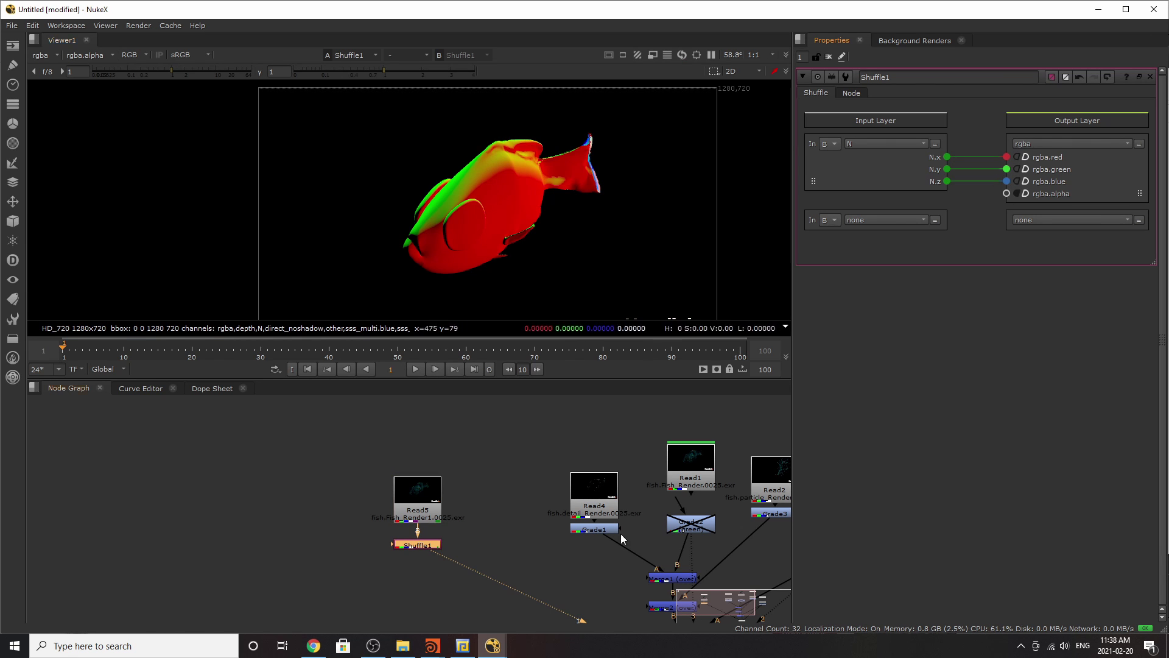
Switch Shuffle1's input layer to direct_noshadow to reveal the dark teal fish
{"action": "left_click", "coordinate": [919, 144]}
{"action": "left_click", "coordinate": [906, 170]}
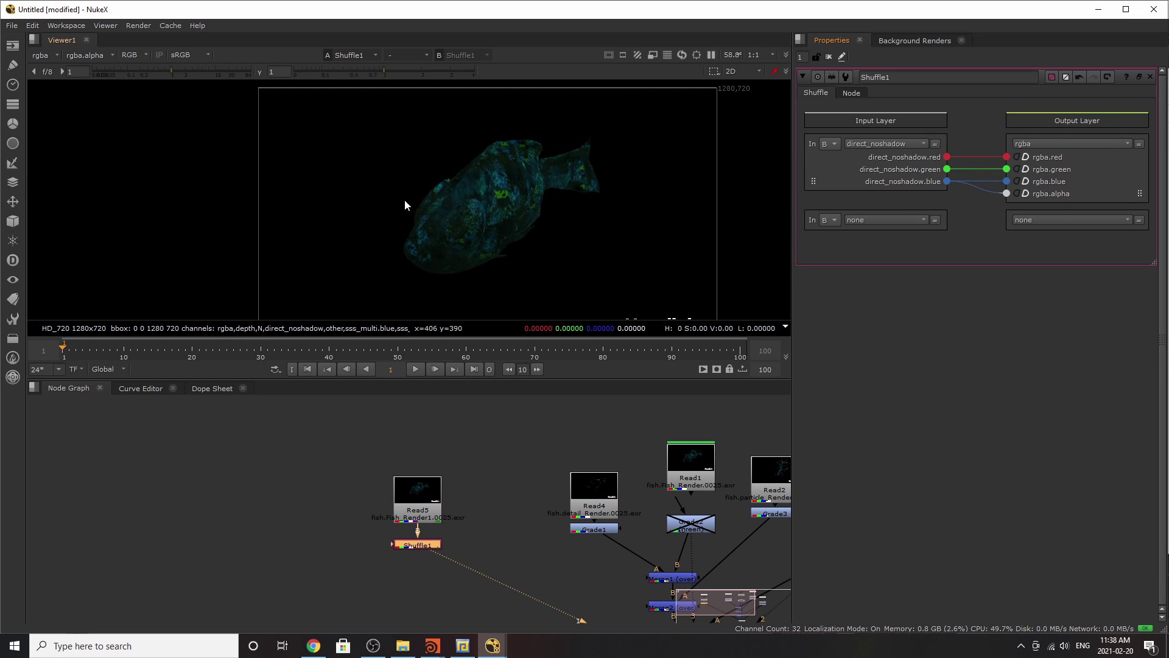
{"action": "left_click", "coordinate": [872, 145]}
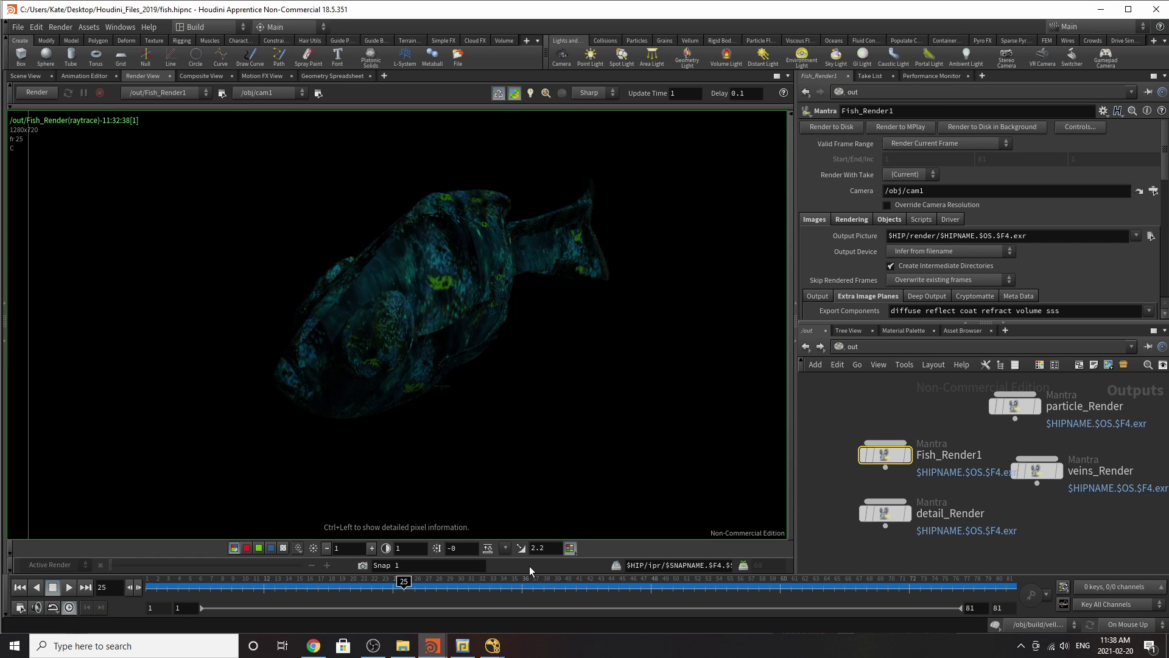
{"action": "left_click", "coordinate": [382, 645]}
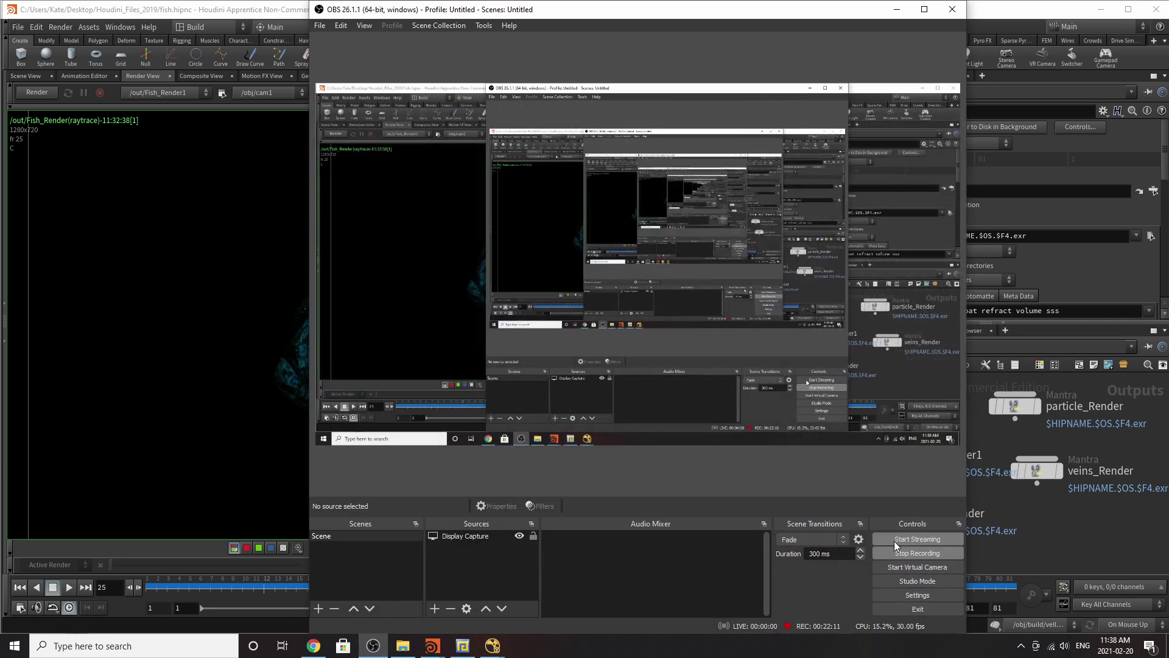